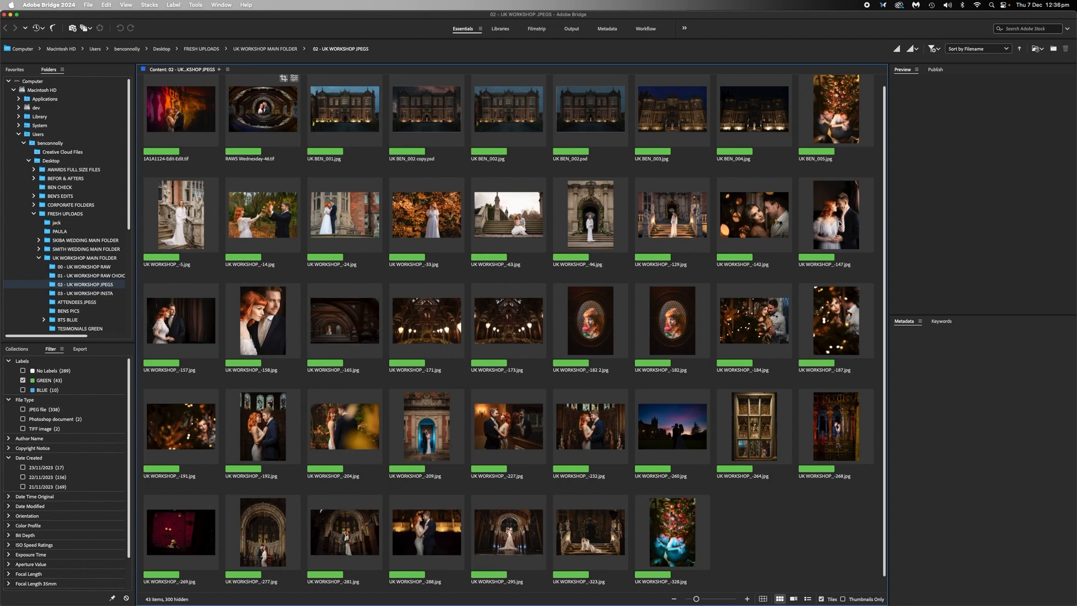
- Select the photos UK WORKSHOP_-147, -157 and -158 in the JPEGs folder and open them together in Photoshop
scroll(838, 226, "up", 1)
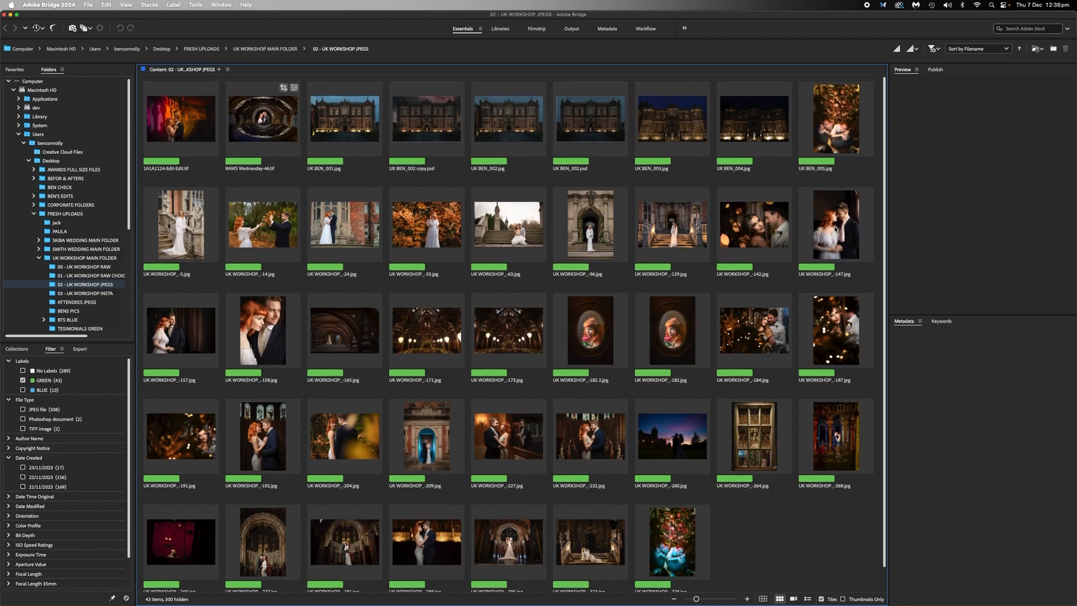
left_click(836, 227)
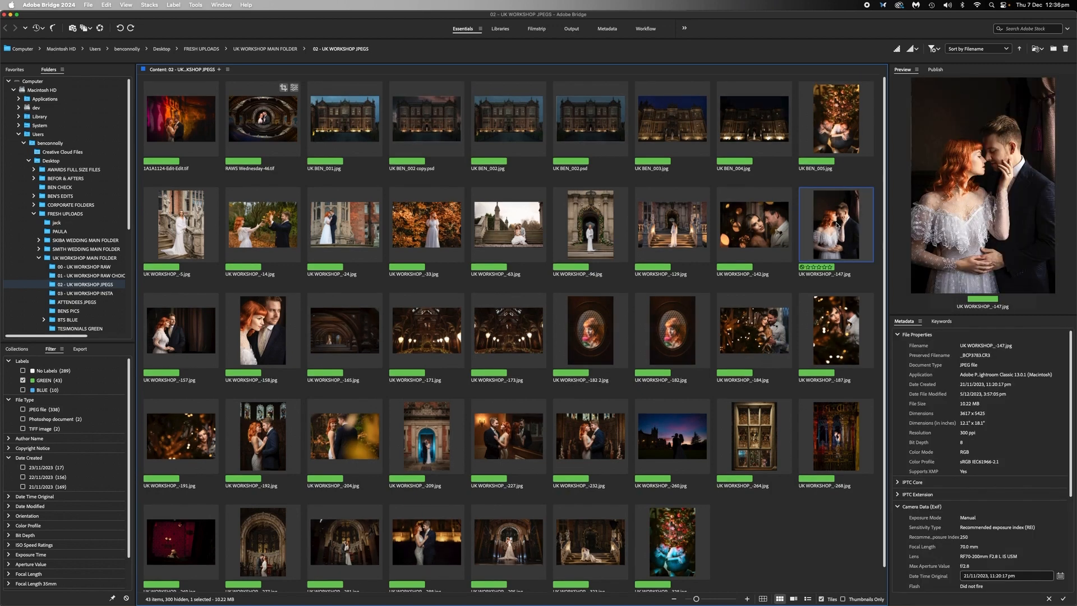
left_click(188, 347, "super")
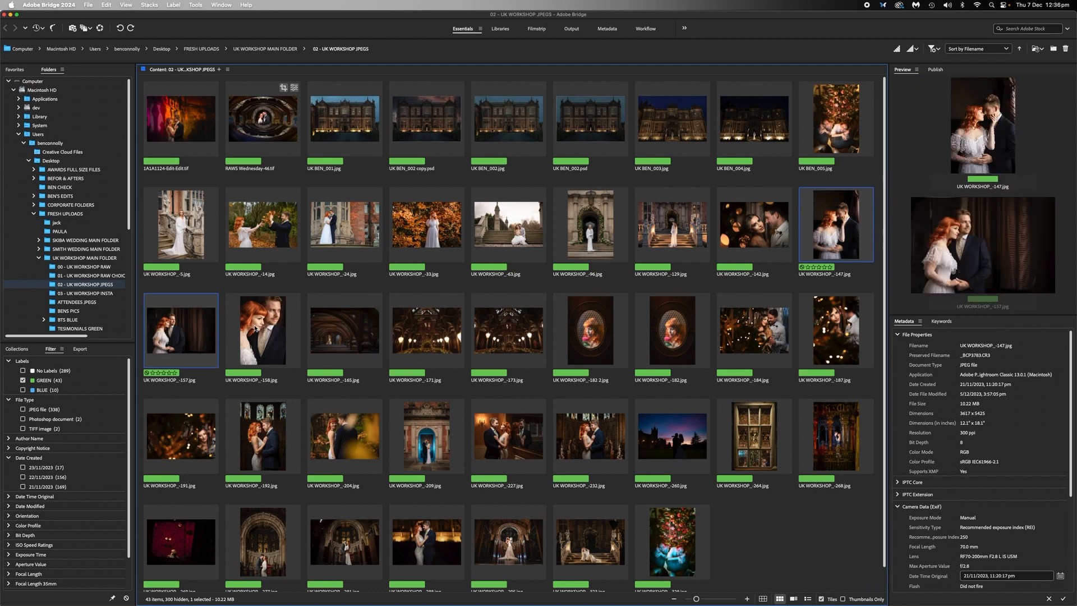
left_click(256, 328, "super")
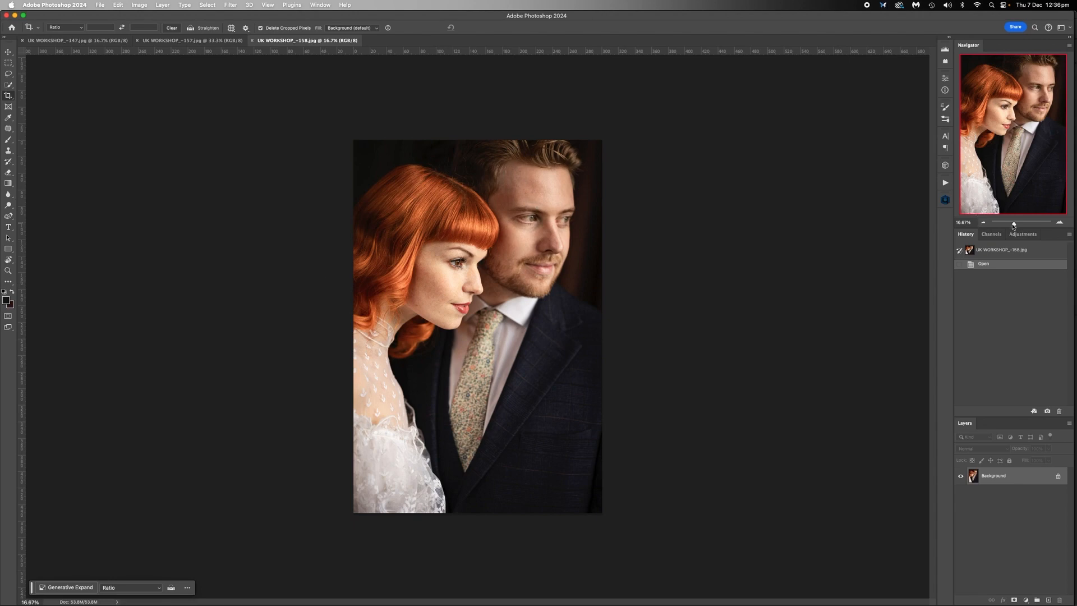
- Look over the three opened portraits, examining the couple's faces in UK WORKSHOP_-158 up close
left_click_drag(1016, 225, 1020, 224)
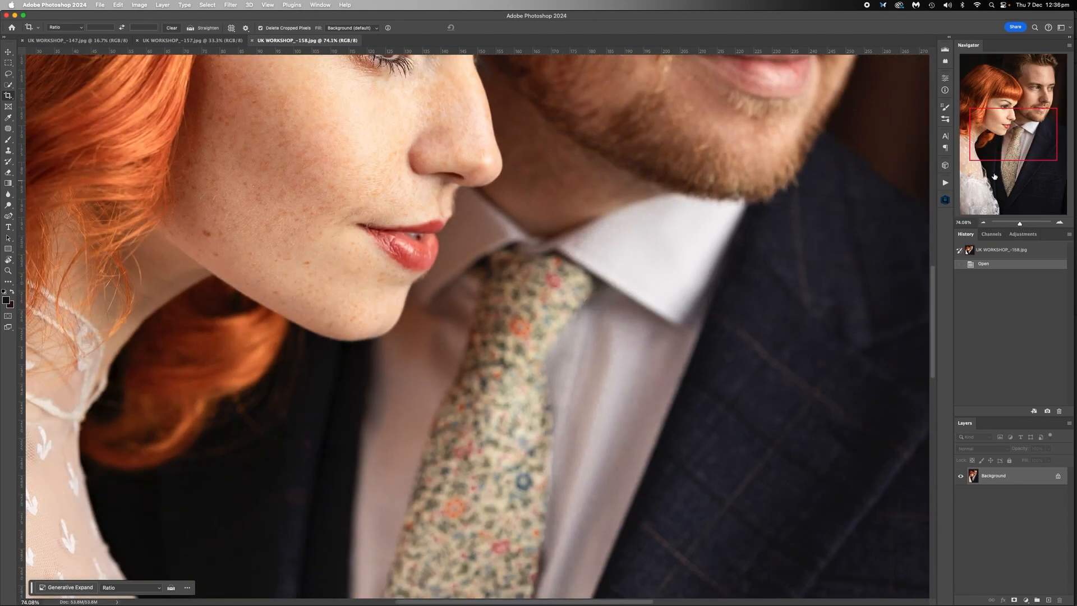
left_click_drag(1006, 126, 1004, 95)
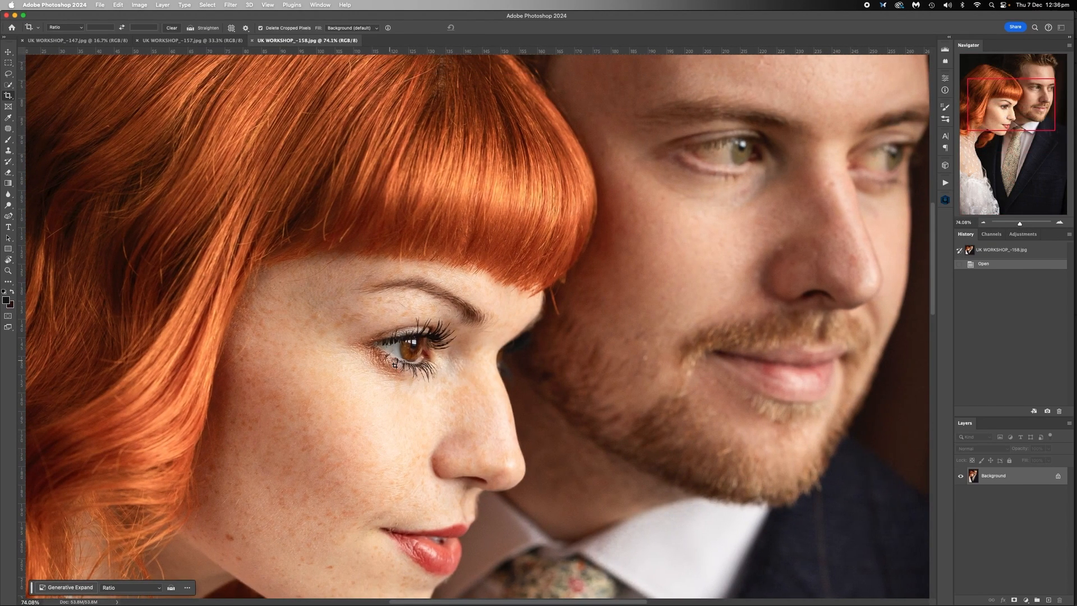
left_click(215, 41)
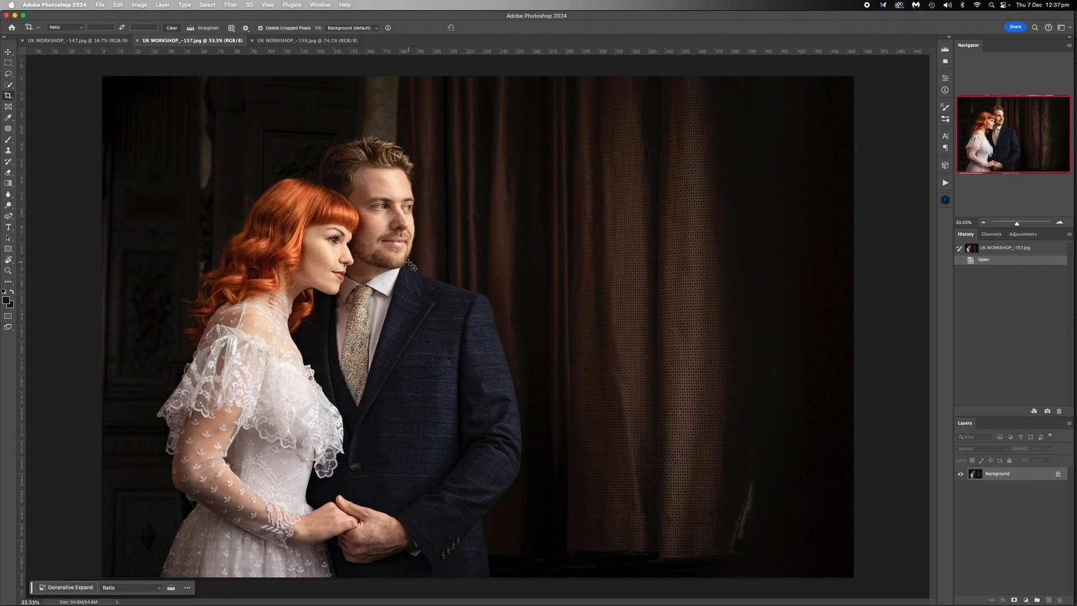
left_click(86, 42)
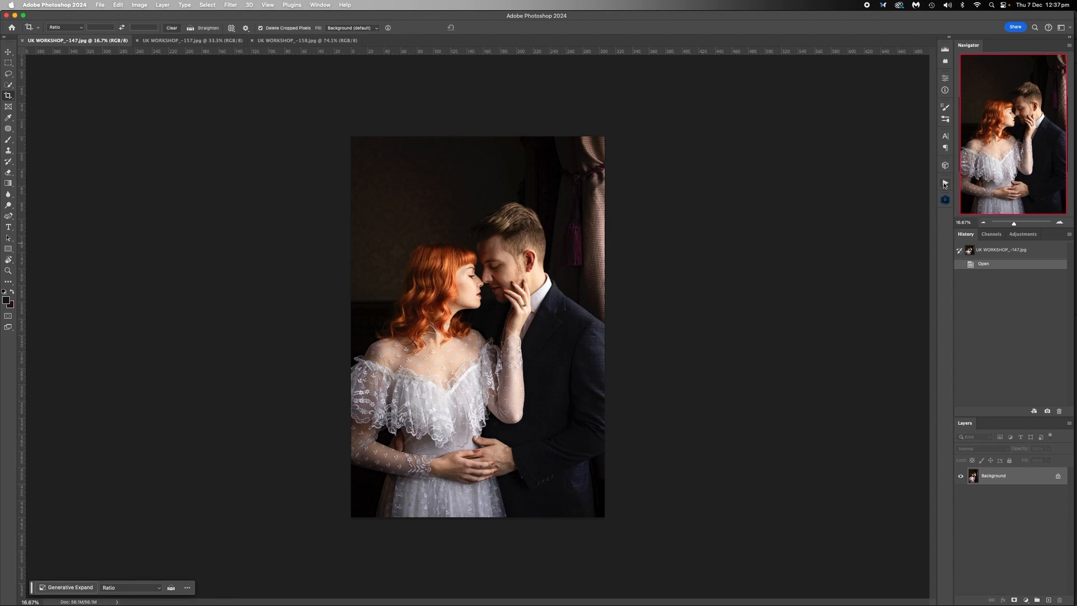
left_click(167, 42)
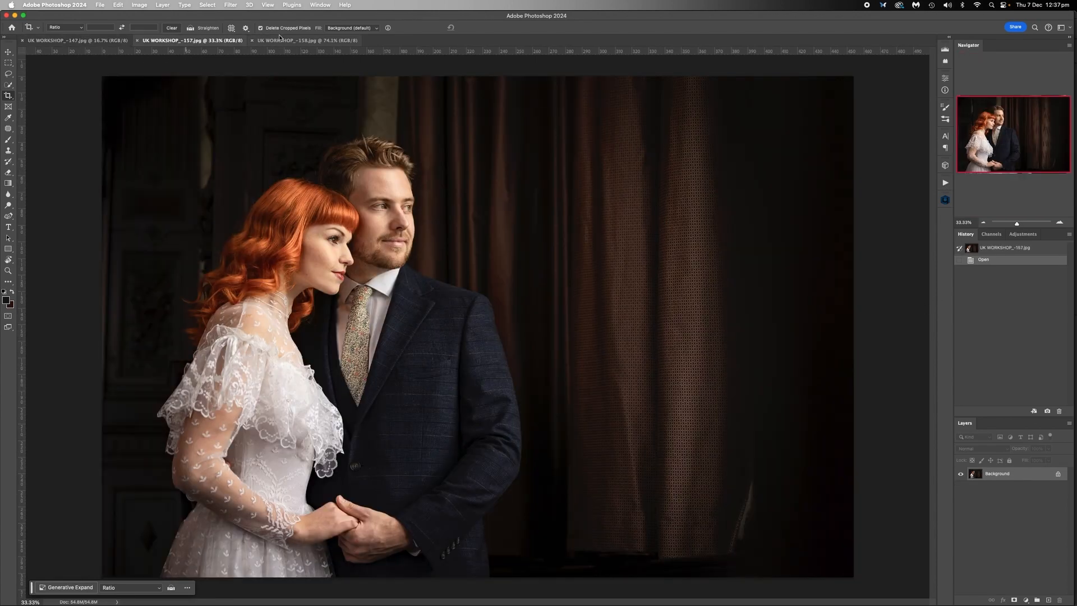
left_click(308, 41)
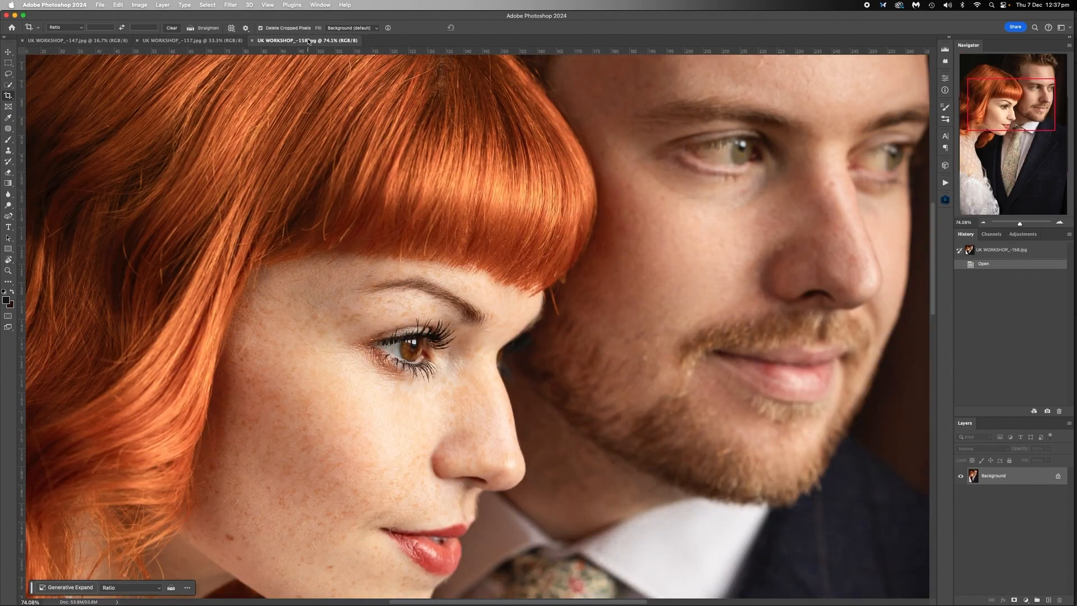
left_click(983, 223)
left_click(983, 223)
left_click(982, 223)
left_click(983, 222)
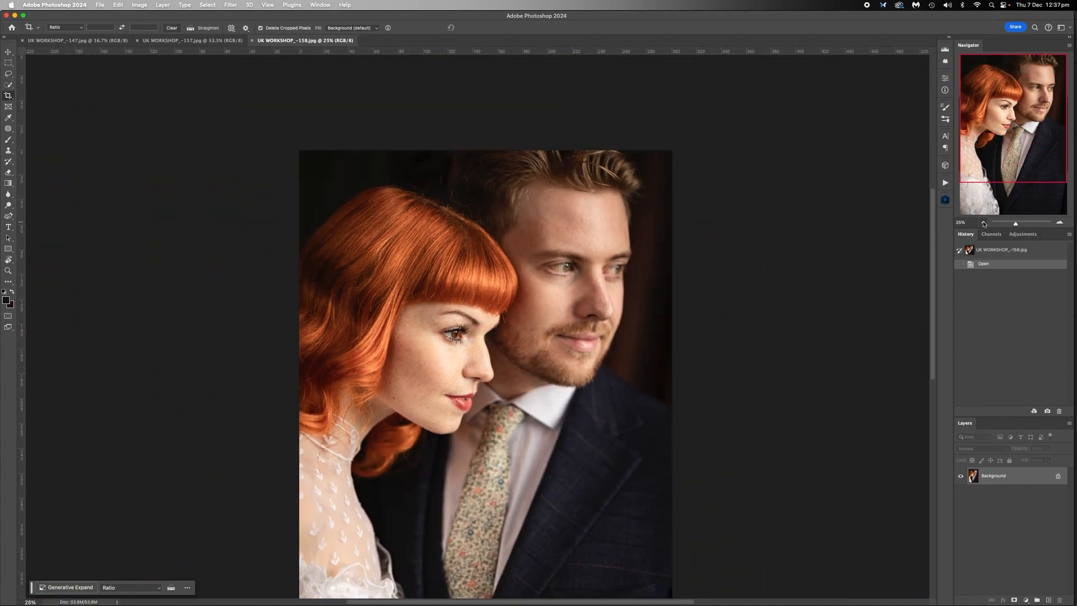
scroll(783, 275, "down", 3)
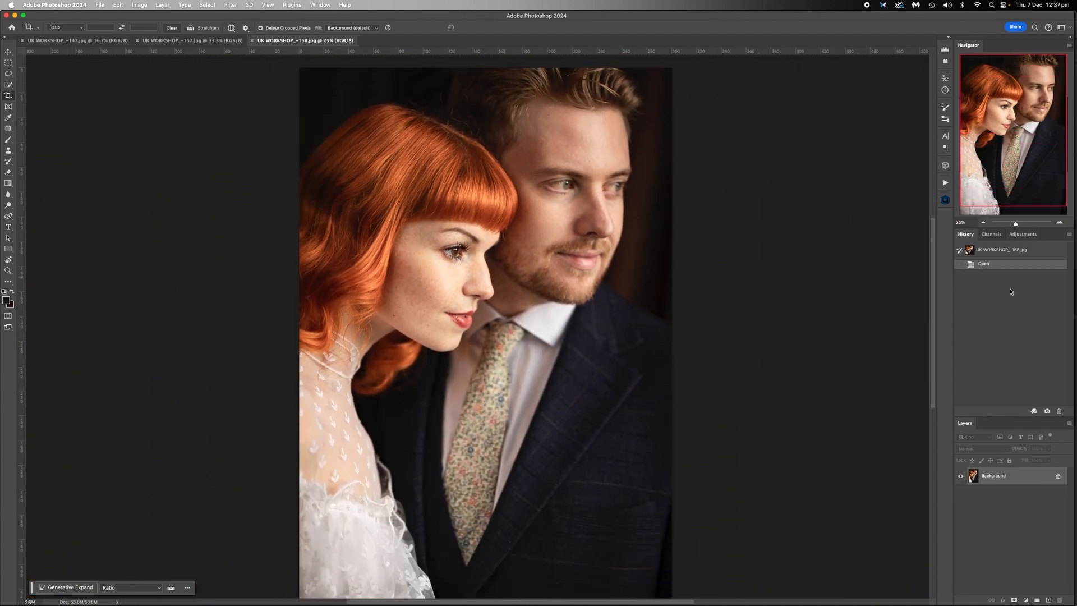
left_click(982, 223)
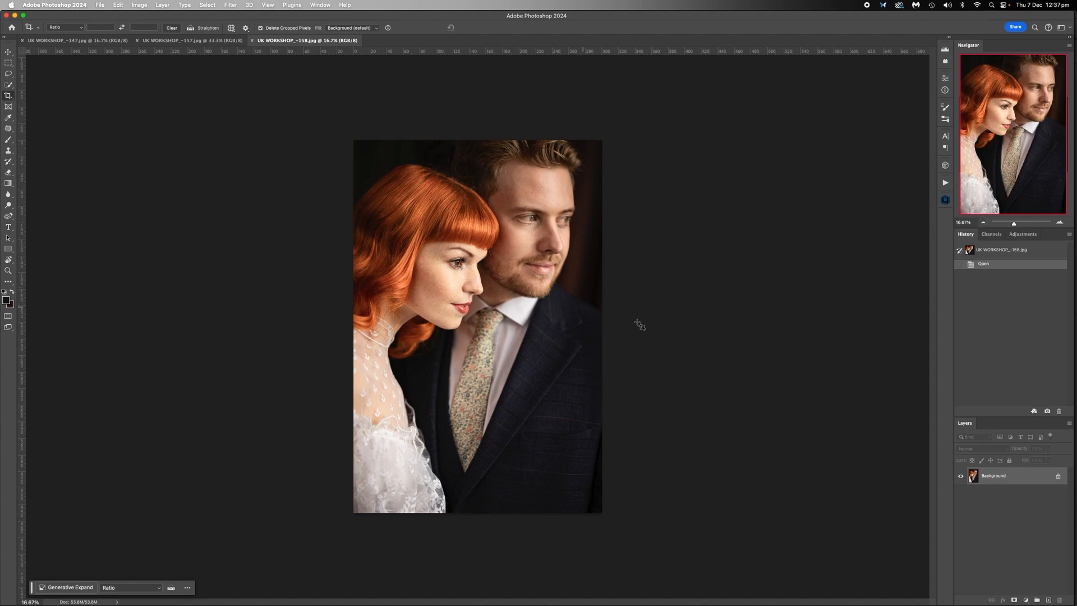
- Enable the Heal, D&B, Skin Tone and Portrait Volumes retouches alongside Mattifier in the Retouch4me plugin
left_click(945, 201)
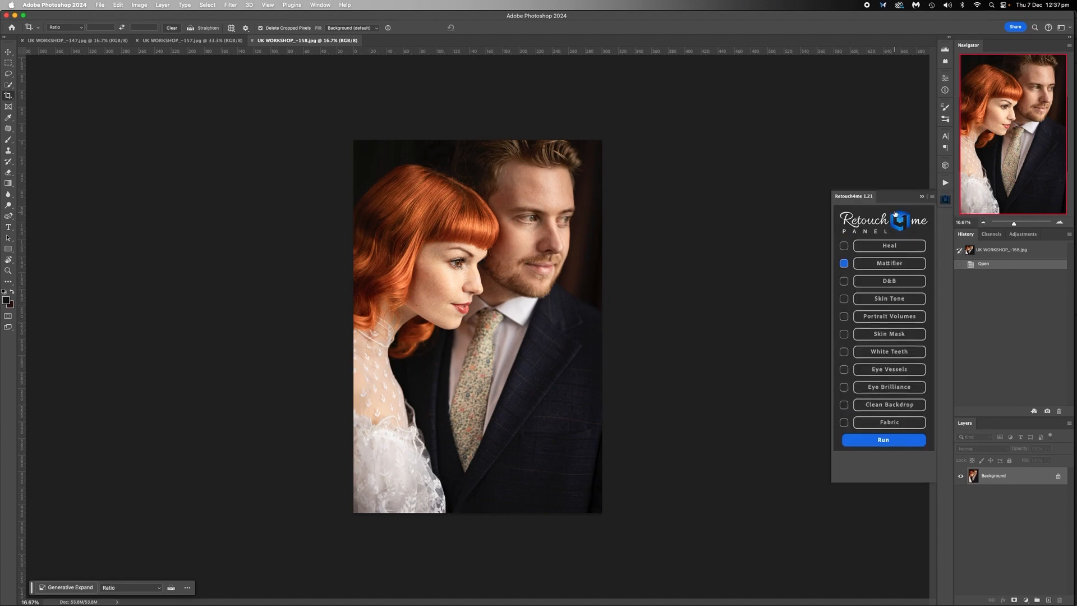
left_click(843, 246)
left_click(843, 281)
left_click(843, 299)
left_click(843, 316)
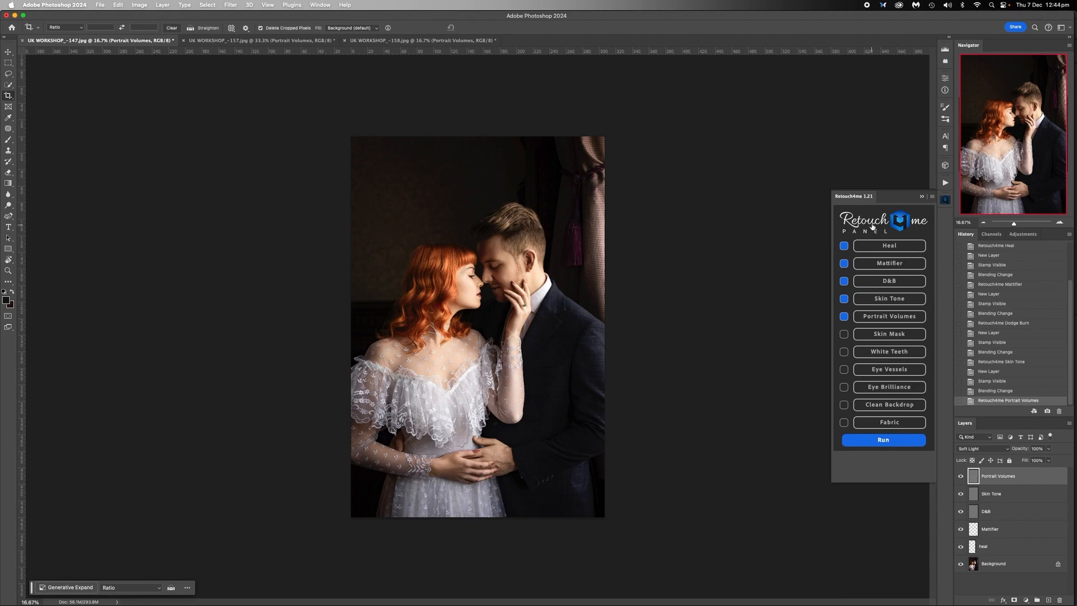
- Examine the retouched UK WORKSHOP_-147 photo up close, comparing the skin with the Skin Tone layer hidden and shown
key("super+plus")
key("super+plus")
key("super+plus")
scroll(732, 299, "up", 2)
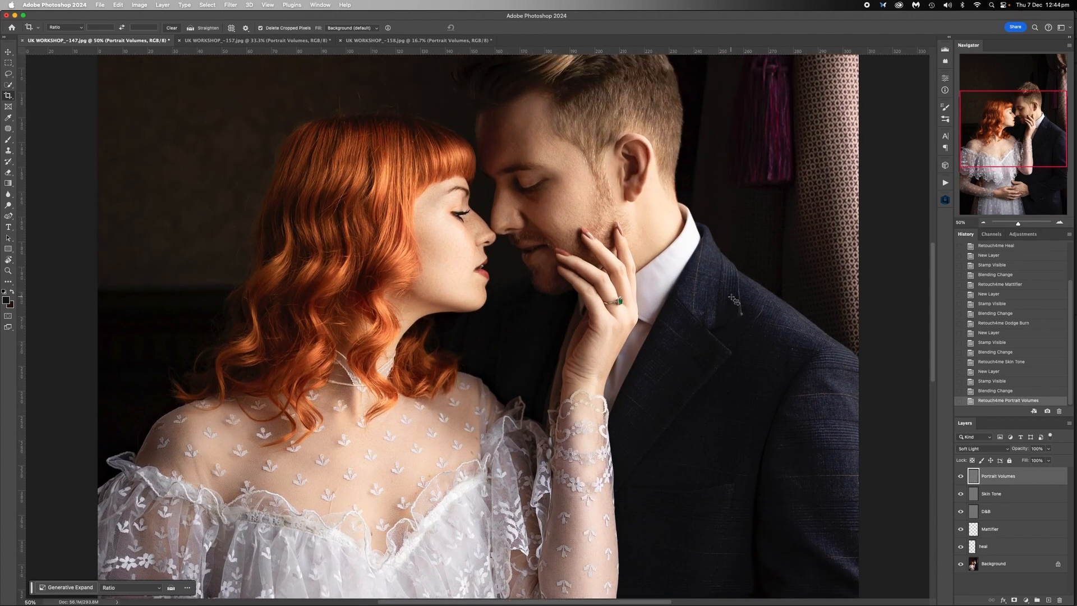
scroll(719, 368, "down", 2)
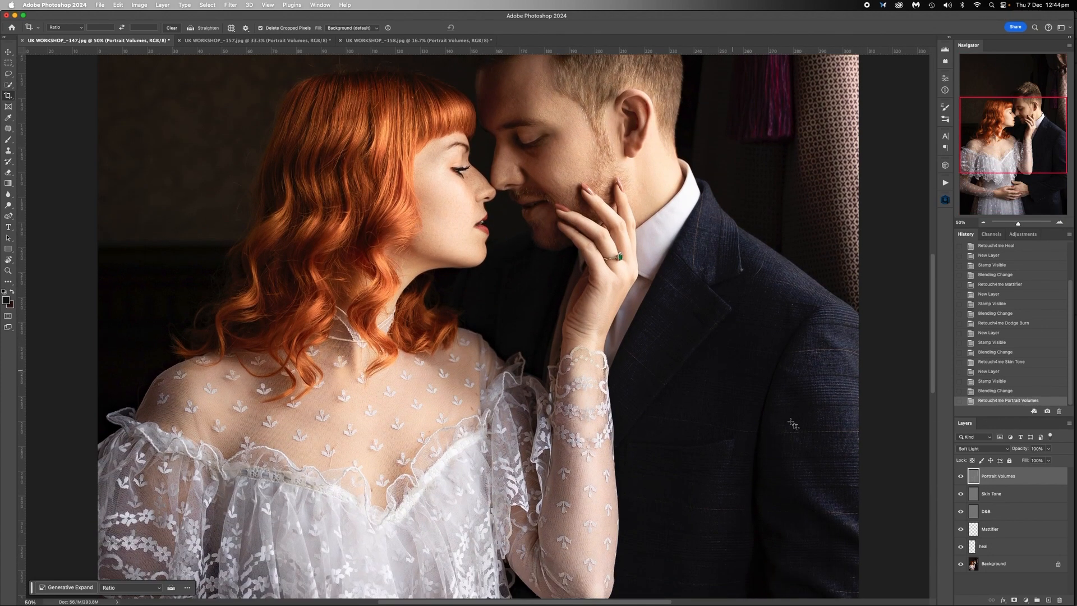
left_click(960, 494)
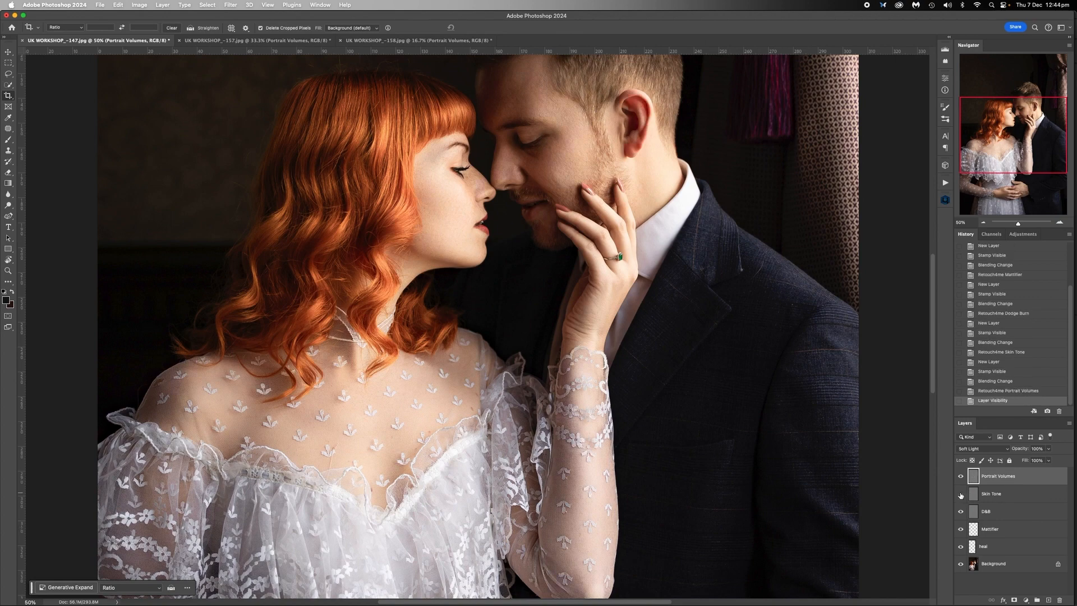
left_click(960, 494)
left_click(960, 494)
left_click(960, 493)
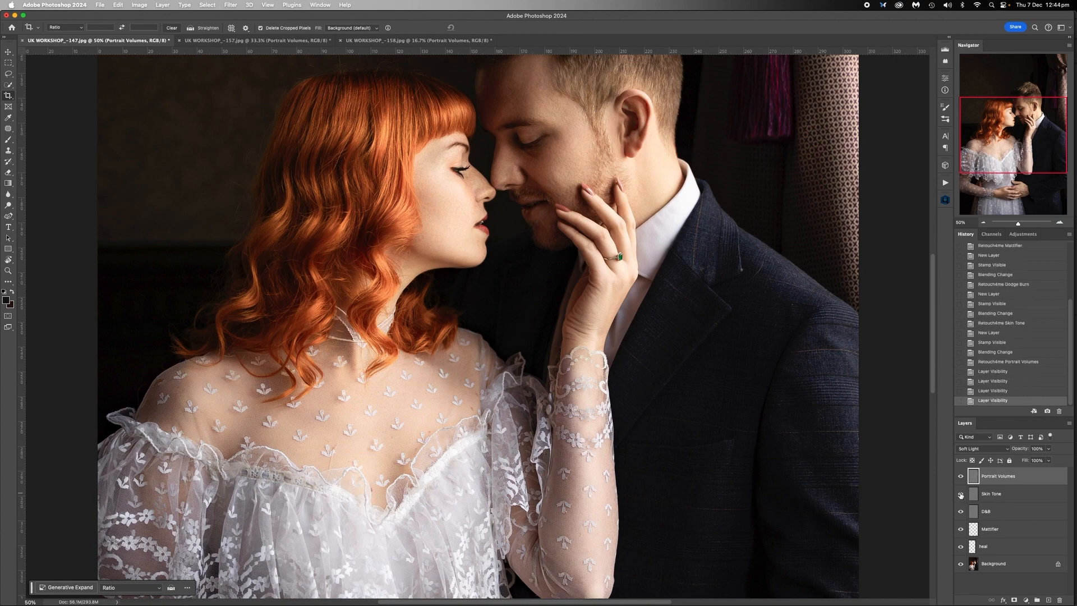
left_click(960, 494)
left_click(960, 493)
left_click(960, 494)
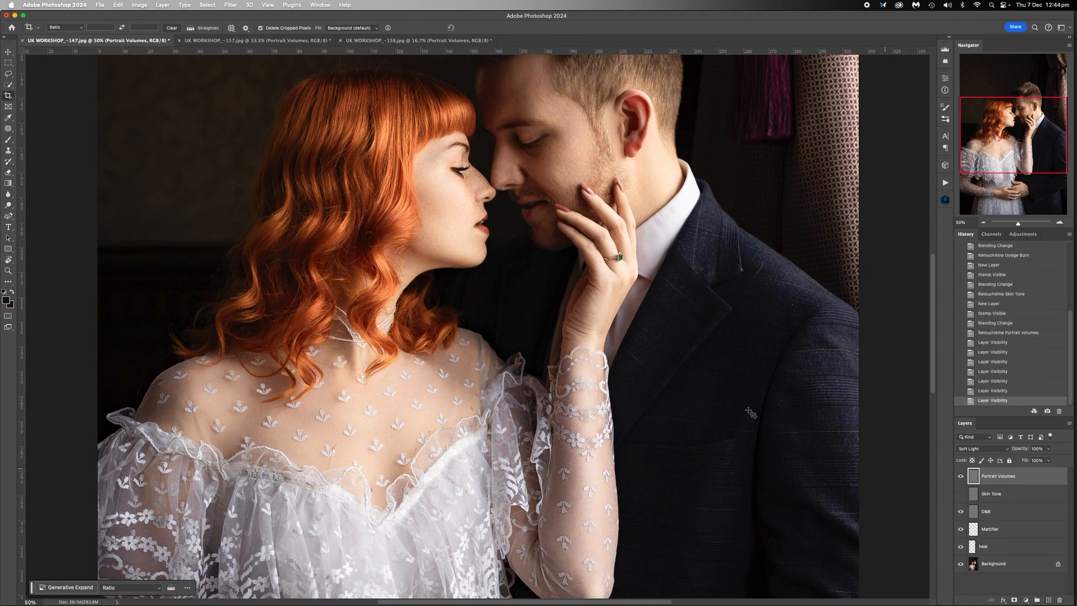
scroll(739, 405, "up", 5)
left_click(961, 494)
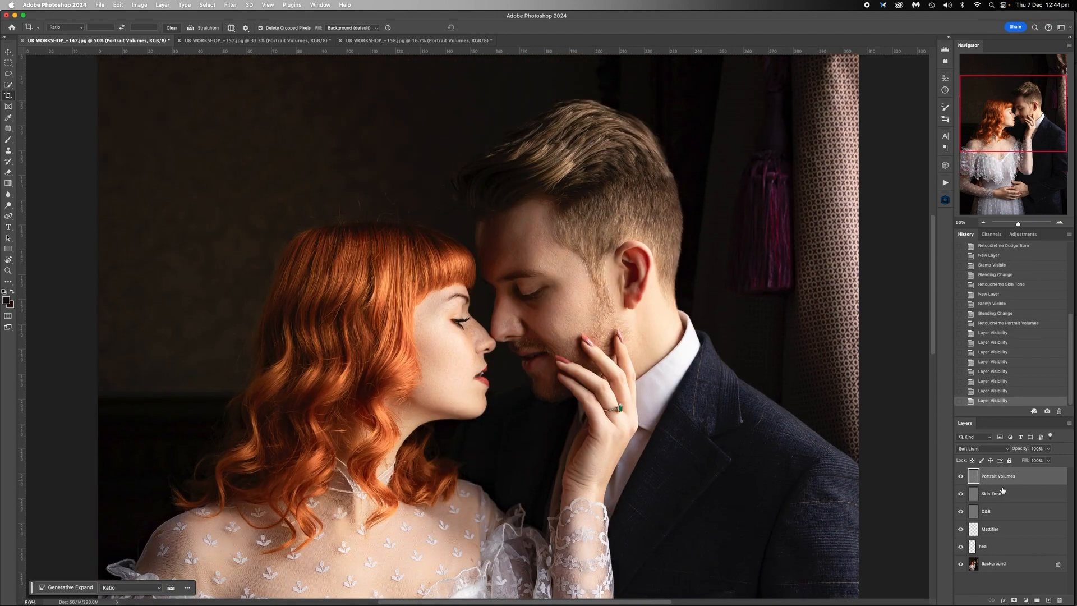
- Add a layer mask to the Skin Tone layer and ready the Brush tool with black as the foreground colour
left_click(995, 494)
left_click(1015, 600)
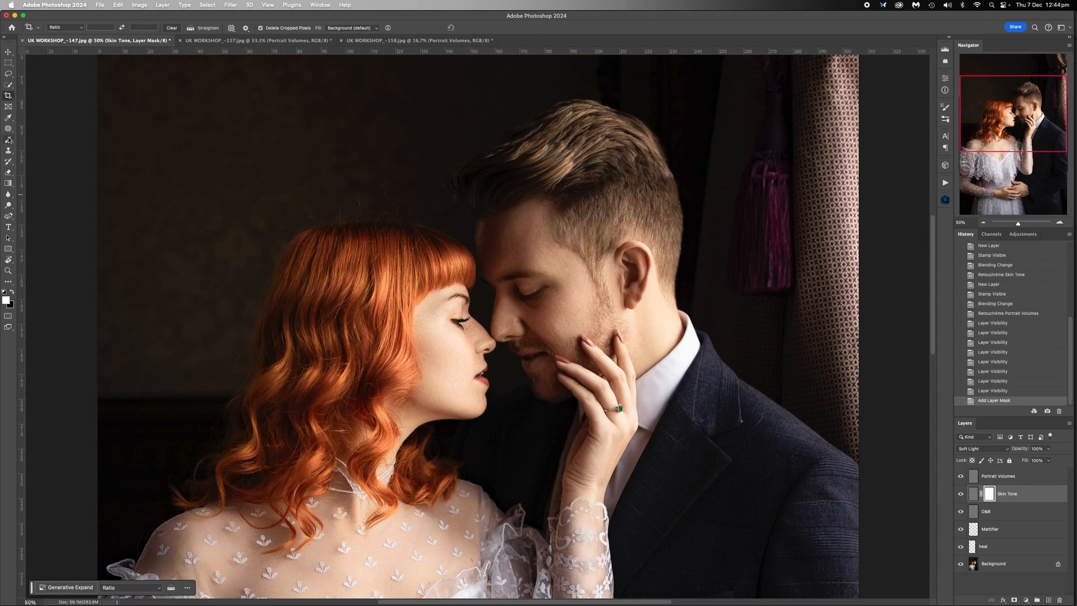
left_click(13, 293)
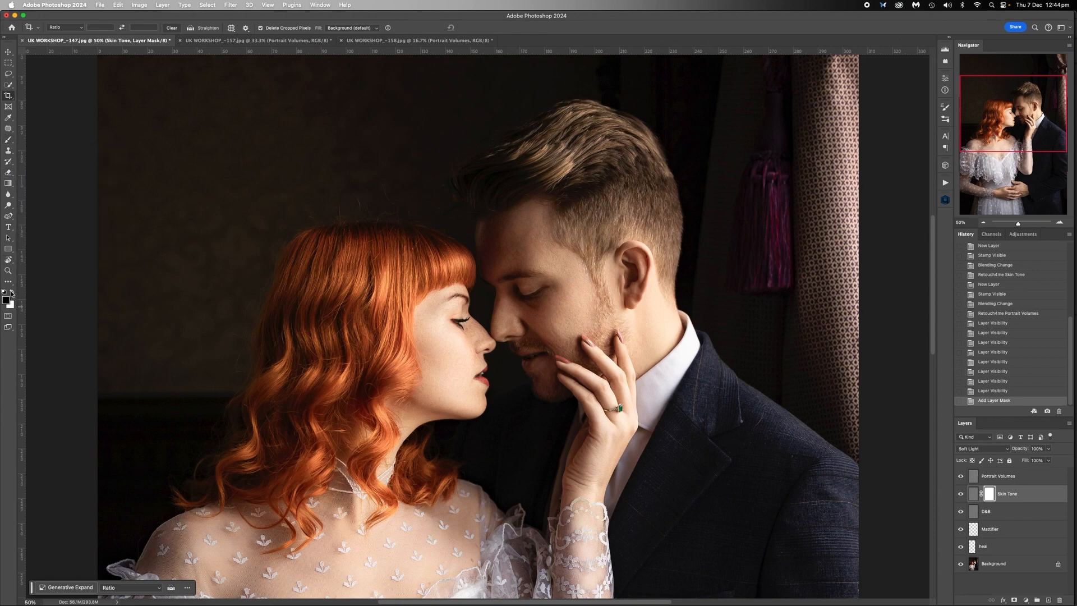
left_click(8, 140)
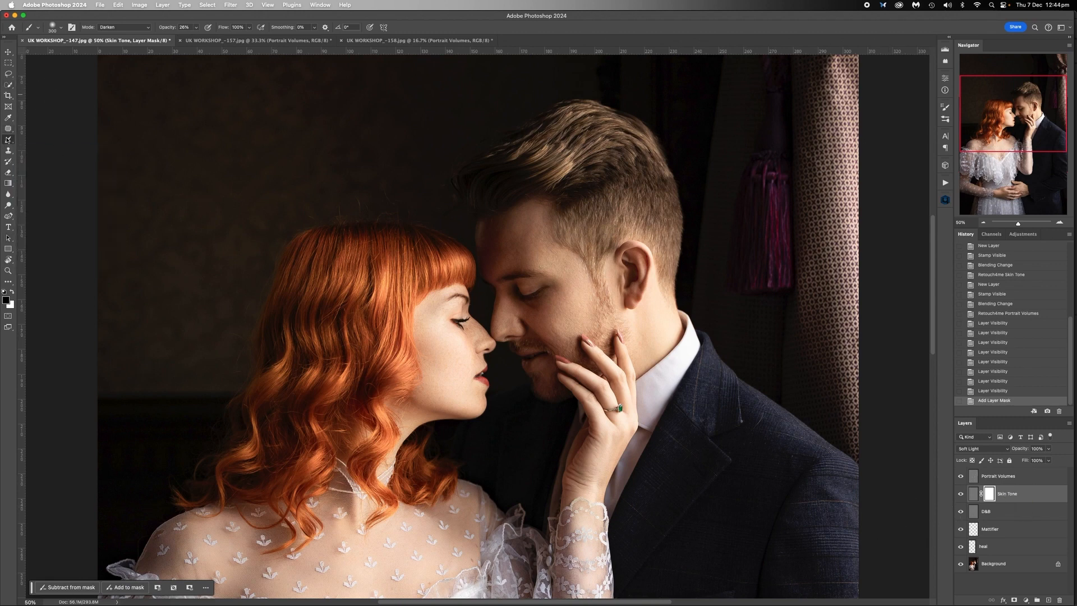
- Set the brush to Normal blending mode and 54% opacity
left_click(149, 29)
scroll(124, 17, "up", 10)
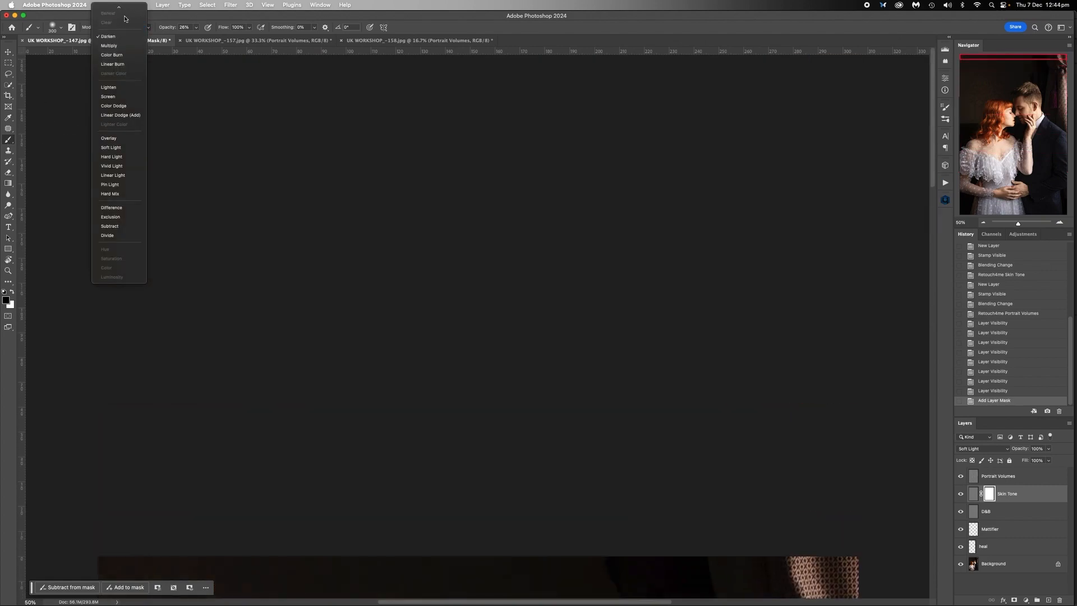
left_click(124, 15)
left_click(195, 26)
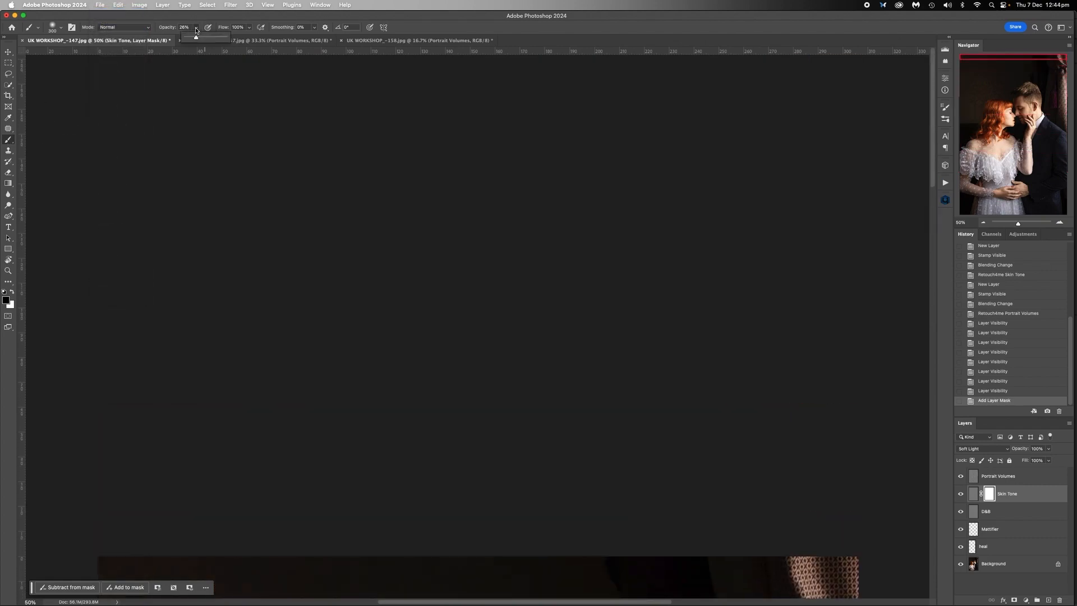
left_click_drag(196, 37, 207, 37)
- Paint the Skin Tone effect out over the man's ear on the layer mask, and compare the layer hidden and shown
scroll(411, 180, "down", 10)
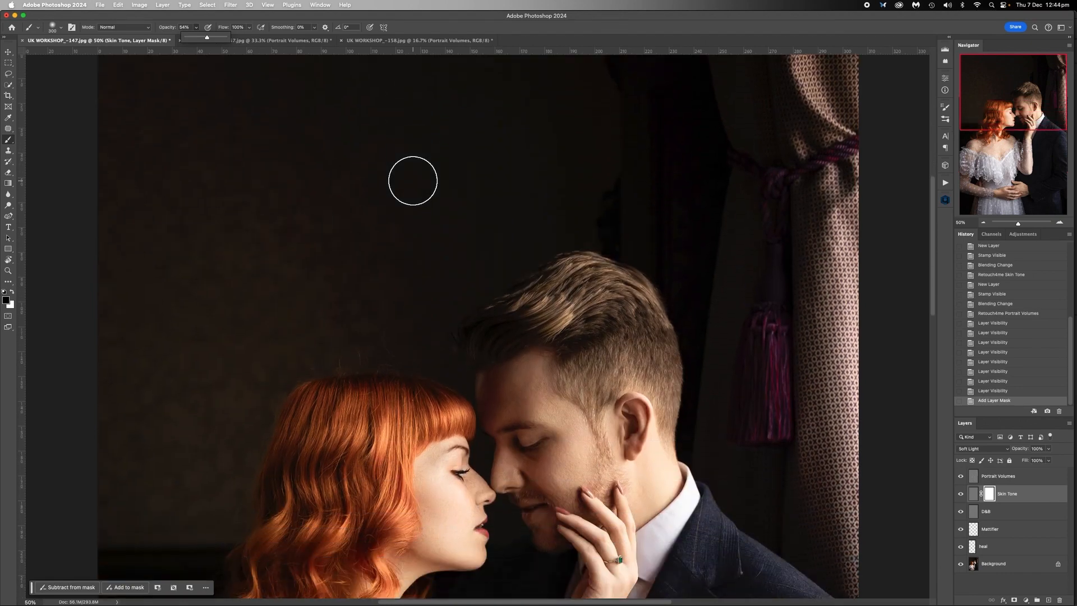
mouse_move(623, 431)
left_mouse_down()
mouse_move(632, 402)
mouse_move(626, 431)
mouse_move(629, 418)
left_mouse_up()
scroll(459, 448, "down", 3)
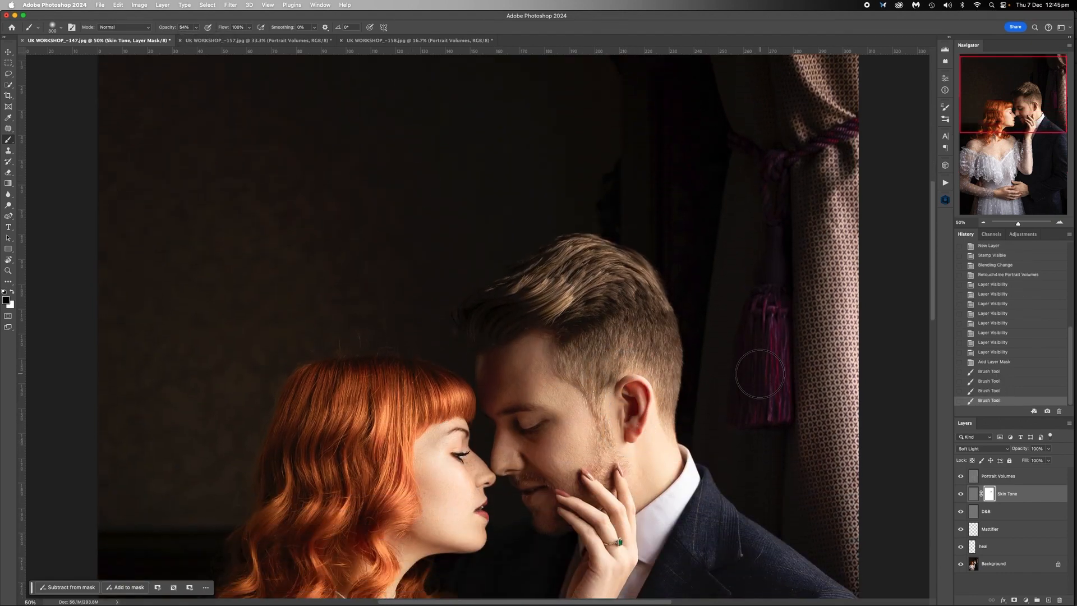
left_click(960, 494)
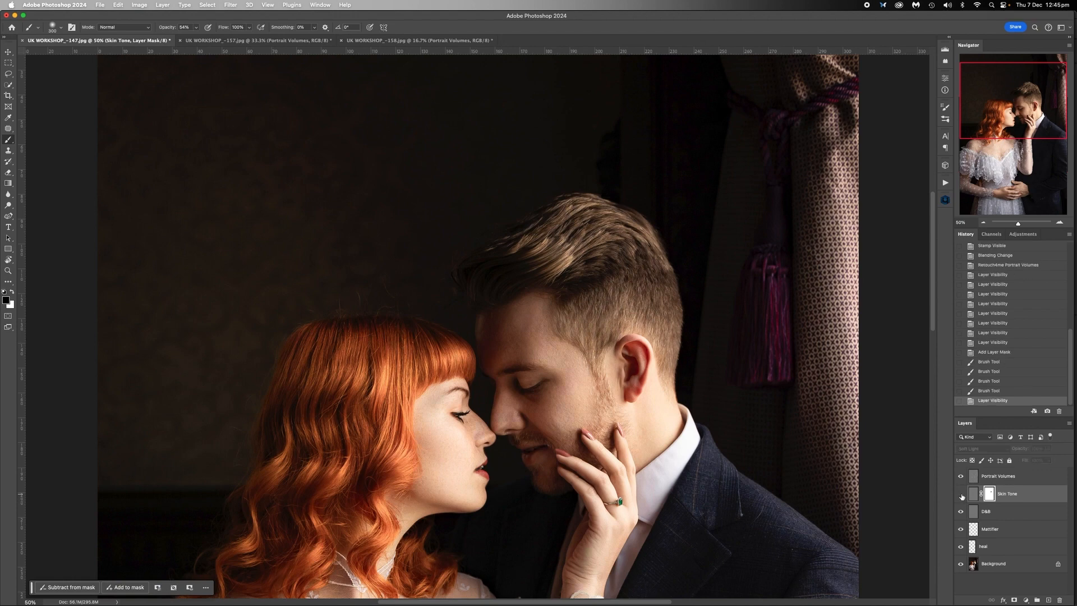
left_click(961, 494)
left_click(961, 494)
left_click(961, 494)
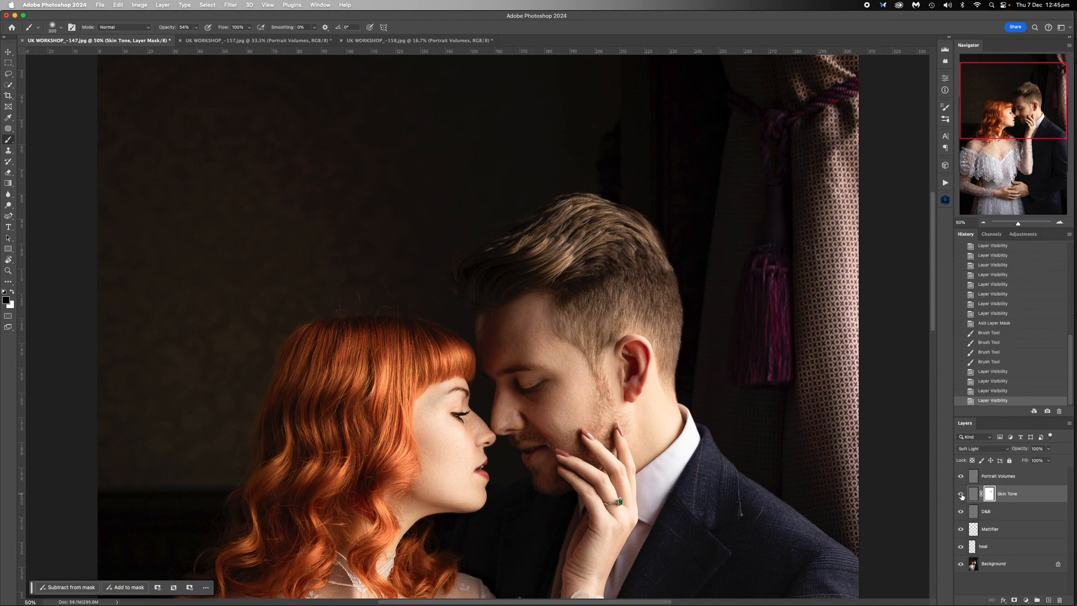
- Paint black on the Skin Tone mask over the man's lips and eyes and the woman's lips
left_click_drag(535, 446, 524, 452)
left_click_drag(529, 393, 509, 377)
left_click_drag(509, 377, 524, 390)
left_click_drag(487, 468, 481, 470)
scroll(556, 456, "down", 10)
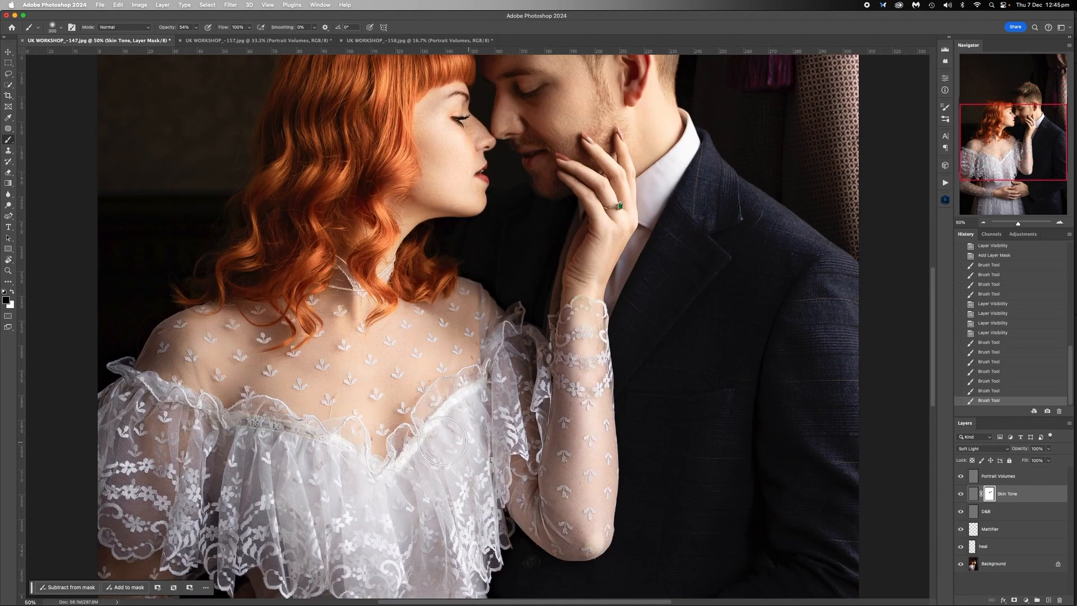
- Switch to the UK WORKSHOP_-157 photo and compare the couple's faces at 50% zoom with the Skin Tone layer hidden and shown
left_click(246, 40)
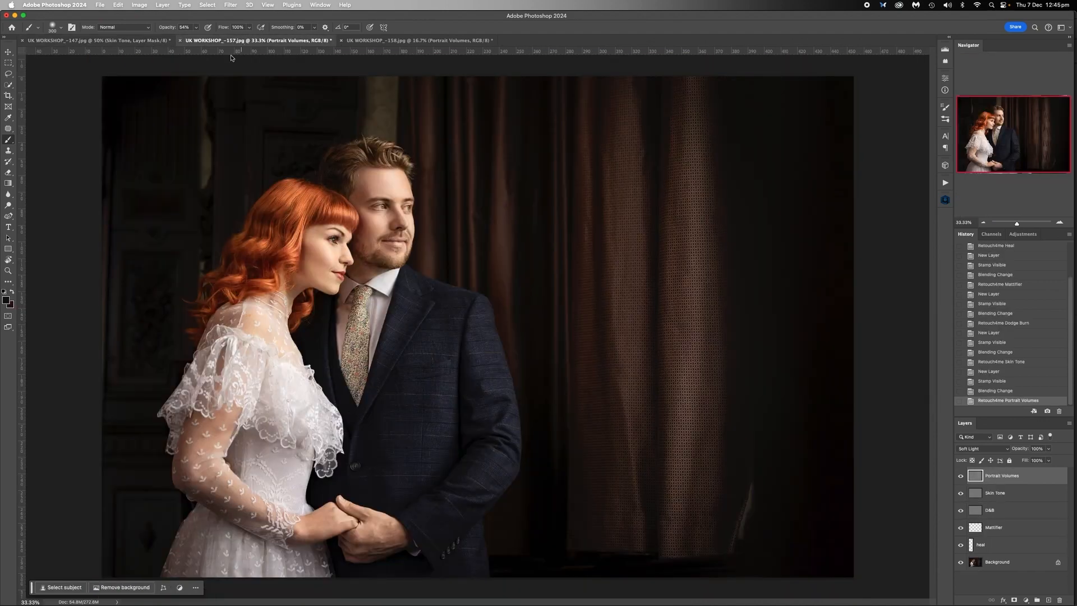
left_click(1059, 224)
left_click(1060, 223)
scroll(545, 256, "left", 3)
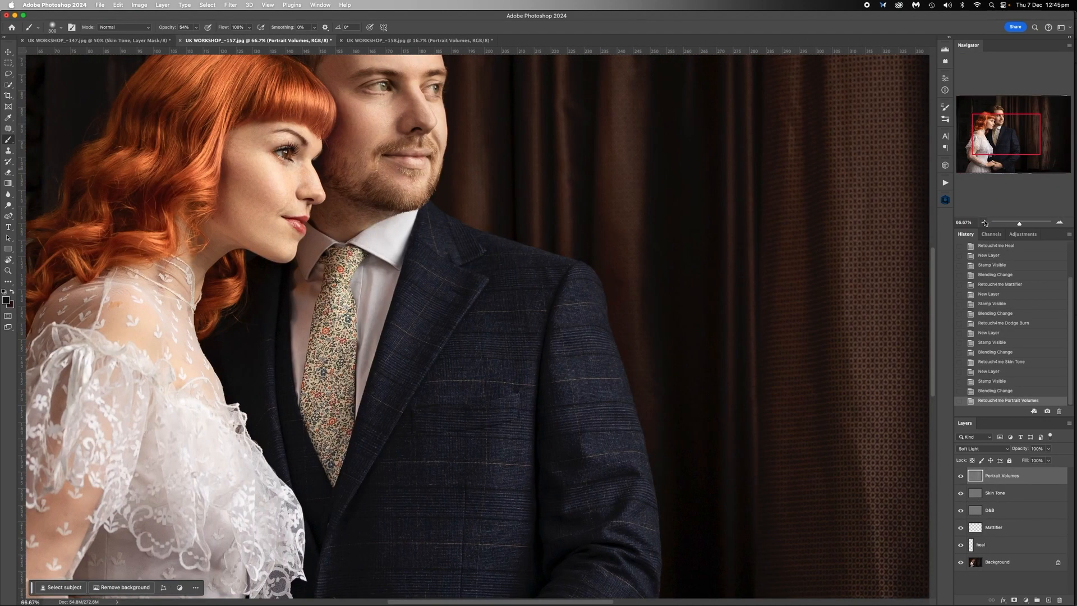
left_click(984, 223)
scroll(622, 303, "left", 5)
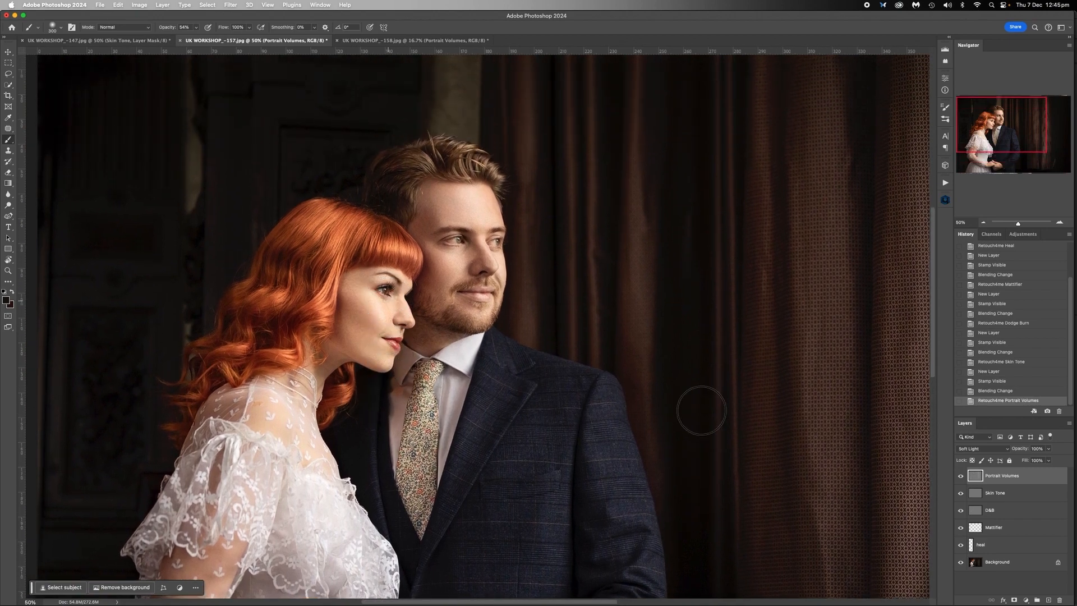
left_click(960, 493)
left_click(960, 493)
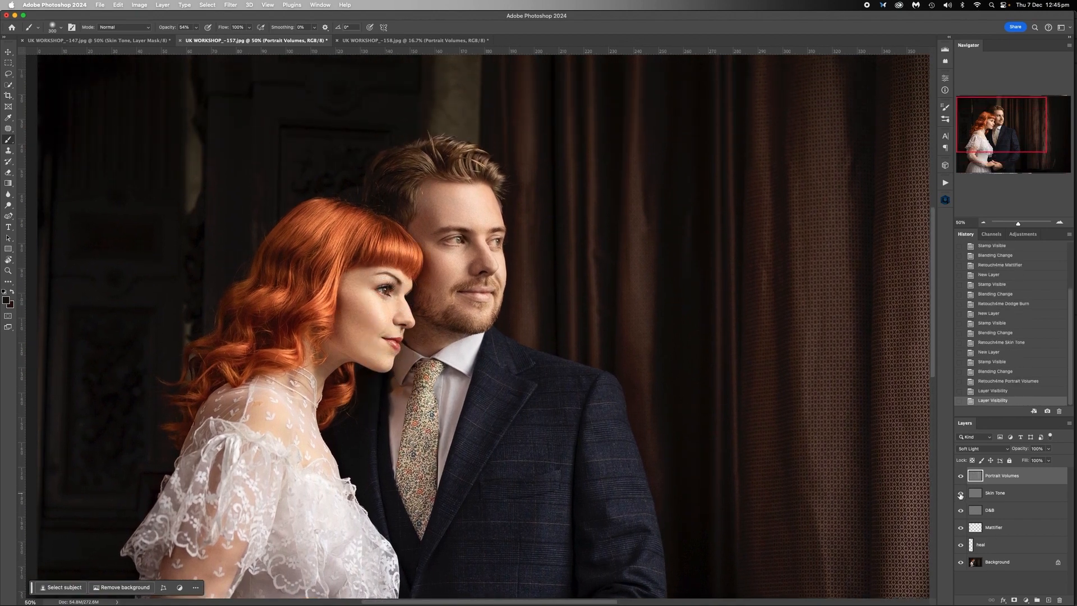
left_click(960, 495)
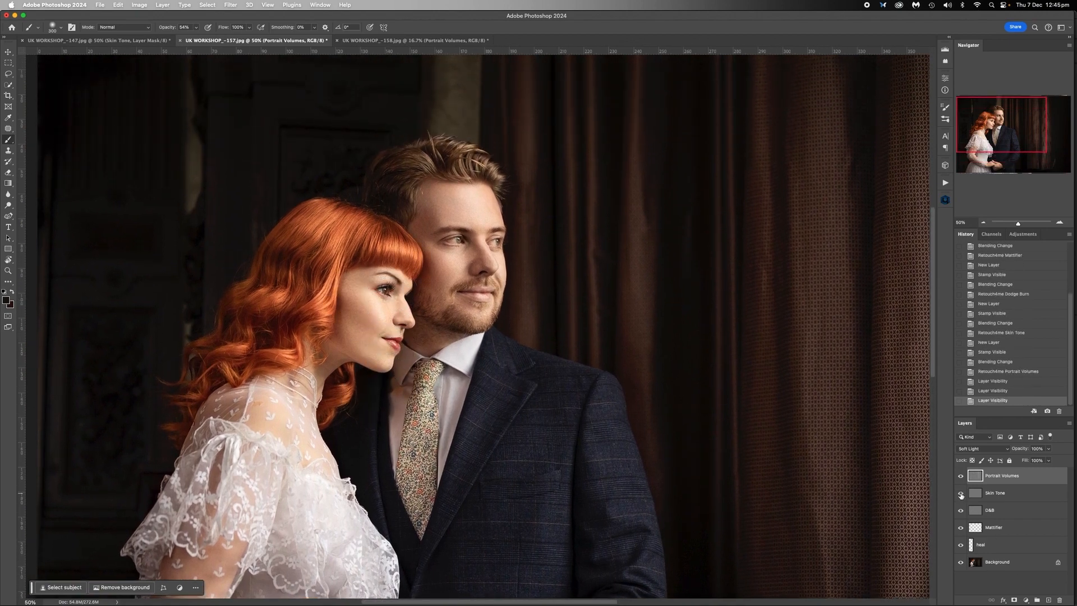
- Select the Skin Tone layer and compare the couple's clasped hands with the layer hidden and shown
left_click(961, 495)
left_click(992, 493)
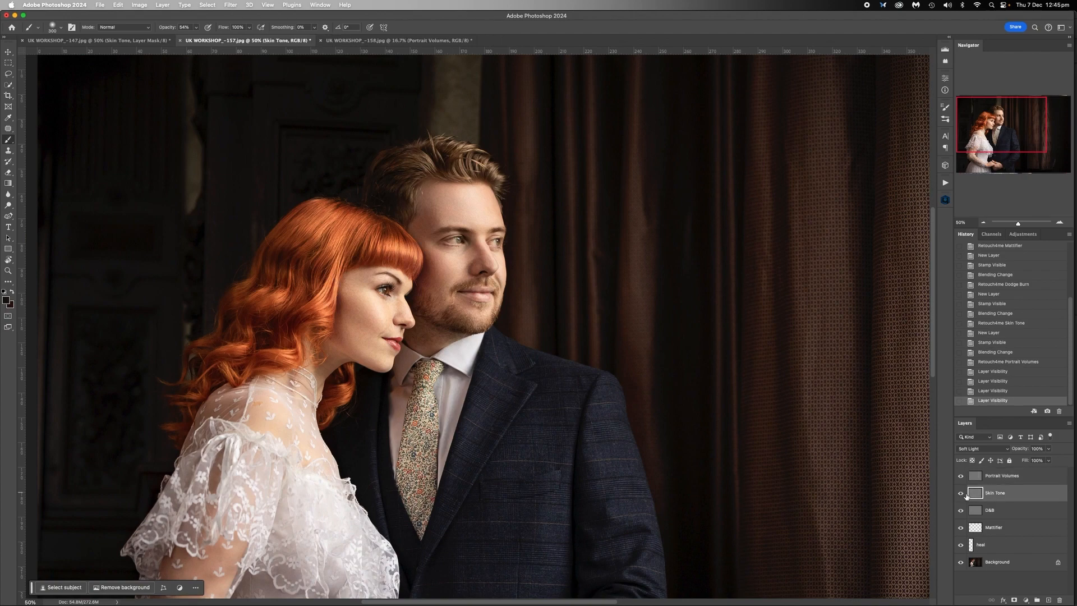
left_click_drag(1008, 133, 1007, 157)
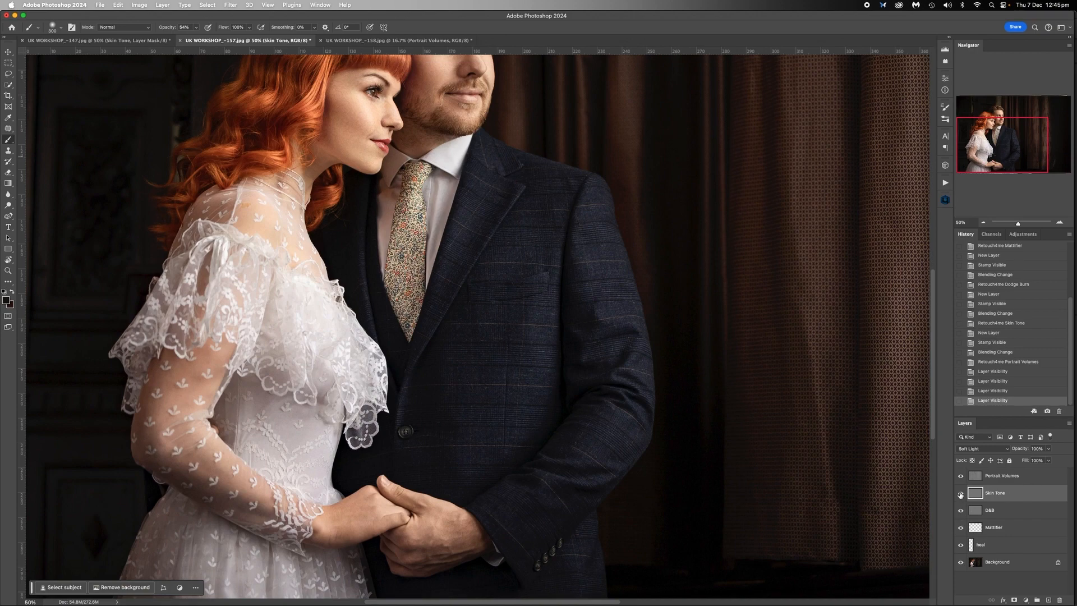
left_click(959, 492)
left_click(959, 493)
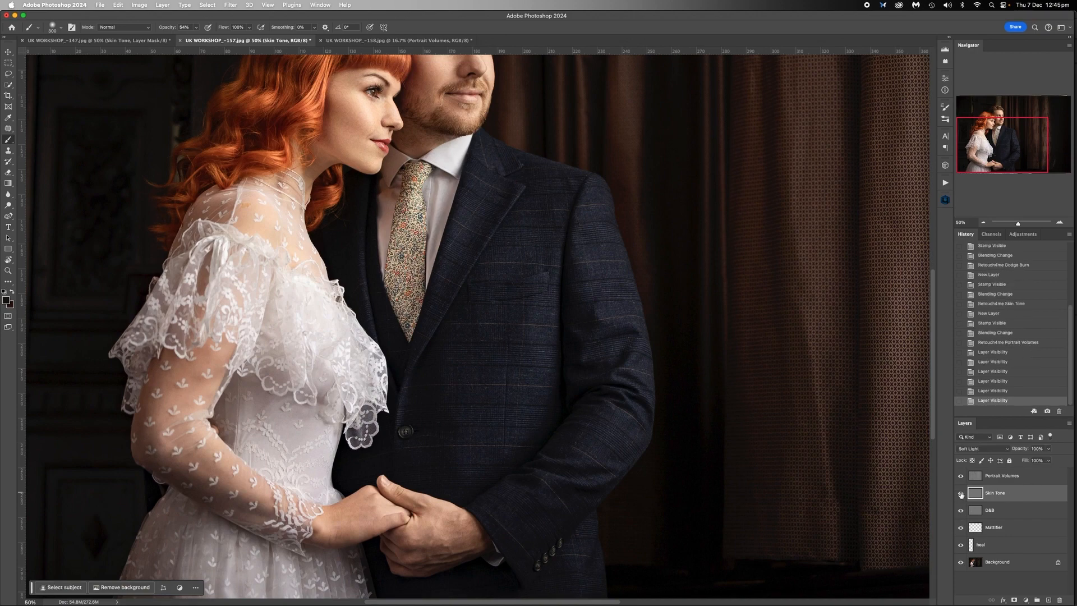
left_click(960, 493)
left_click(960, 493)
left_click(960, 493)
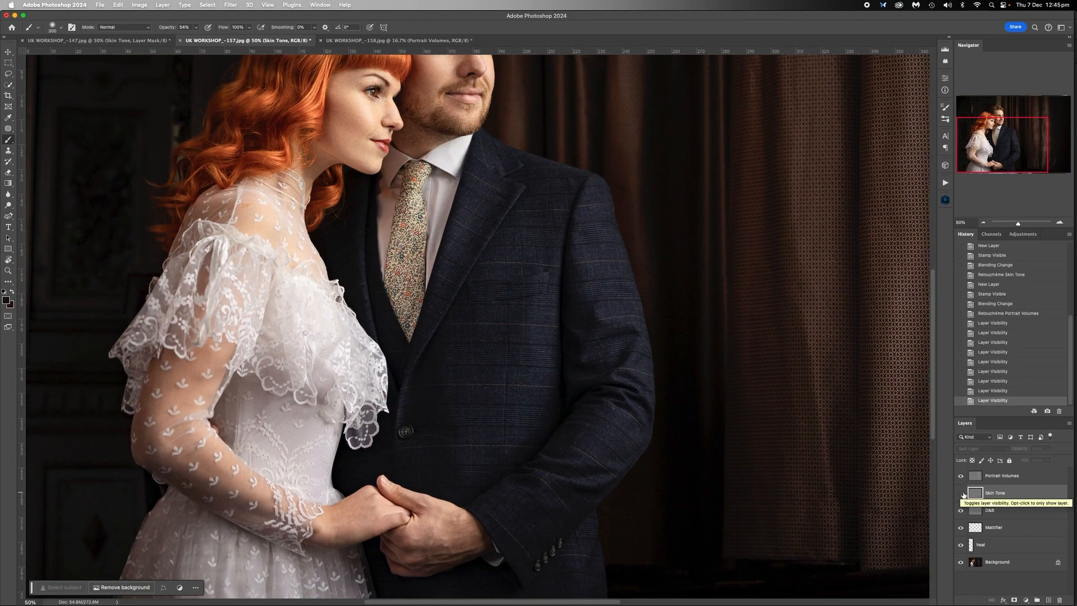
left_click(960, 493)
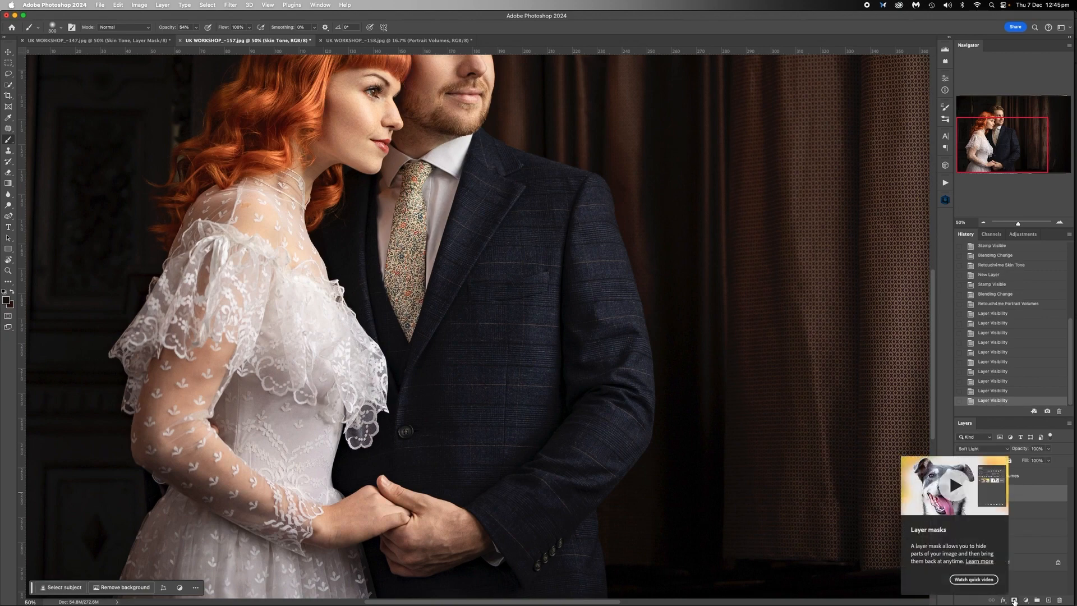
- Add a layer mask to the Skin Tone layer and paint black on it over the couple's clasped hands
left_click(1014, 600)
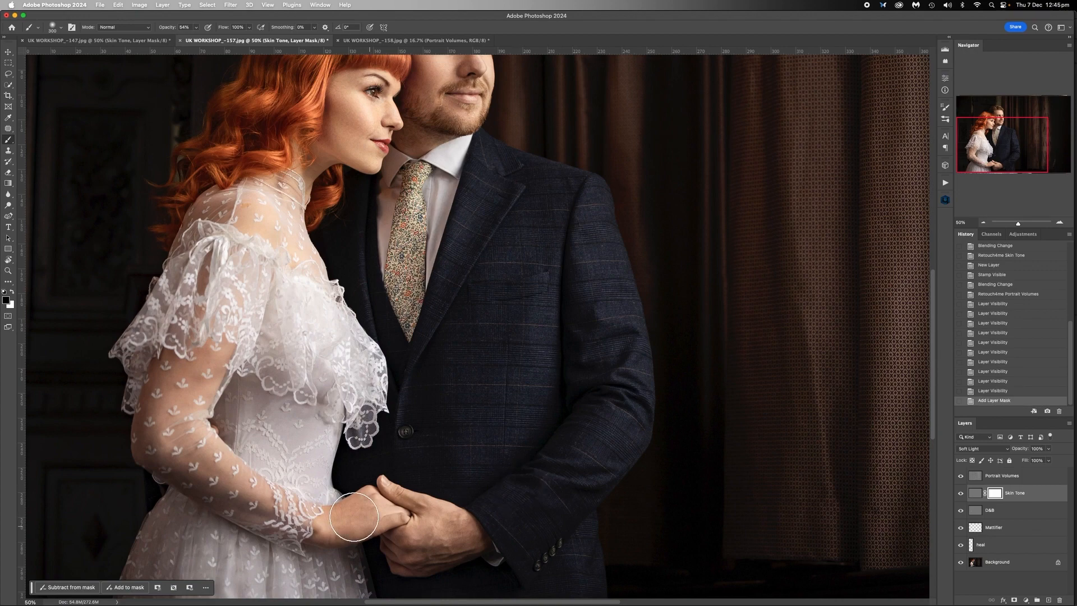
mouse_move(354, 516)
left_mouse_down()
mouse_move(404, 513)
mouse_move(421, 529)
mouse_move(391, 516)
mouse_move(423, 525)
left_mouse_up()
- Paint the Skin Tone effect out on the mask over the man's lips and eyes and the woman's lips and nose
scroll(371, 296, "up", 5)
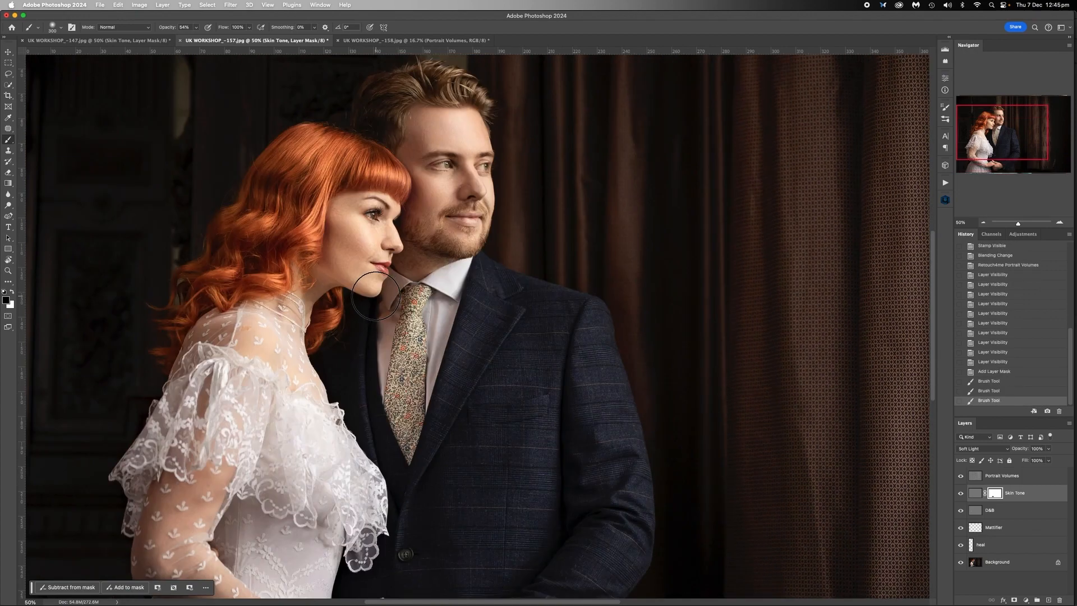
left_click(464, 220)
left_click(465, 221)
left_click(466, 220)
left_click(467, 219)
left_click(468, 219)
left_click(442, 165)
left_click(442, 163)
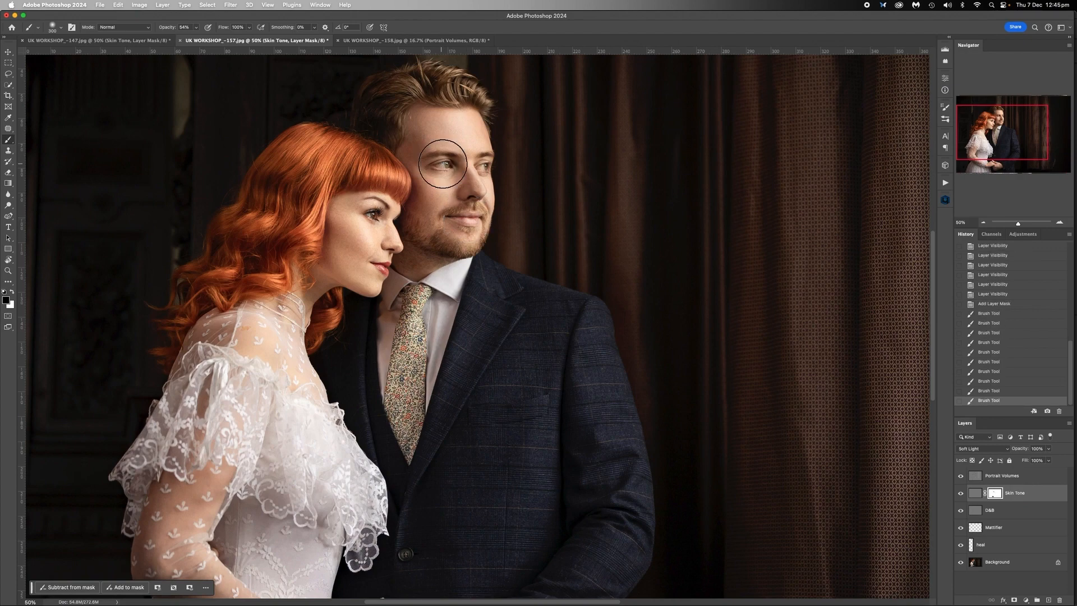
left_click(473, 164)
left_click(476, 167)
left_click(477, 169)
left_click(476, 168)
left_click(476, 171)
left_click_drag(386, 266, 389, 266)
left_click_drag(391, 224, 383, 225)
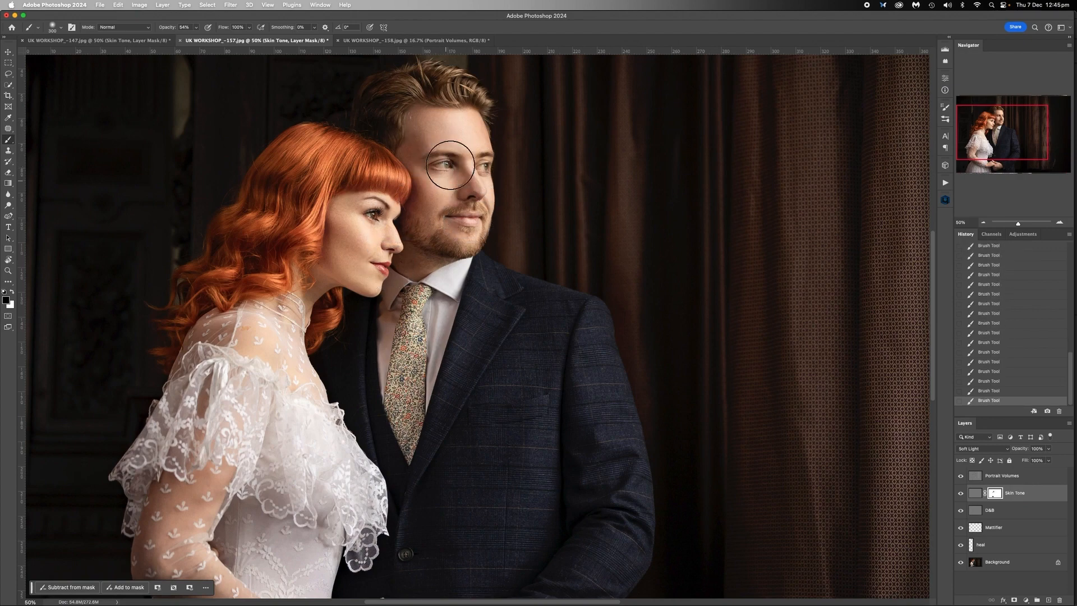
- Switch to the UK WORKSHOP_-158 photo and compare it with the Skin Tone layer hidden and shown
left_click(392, 41)
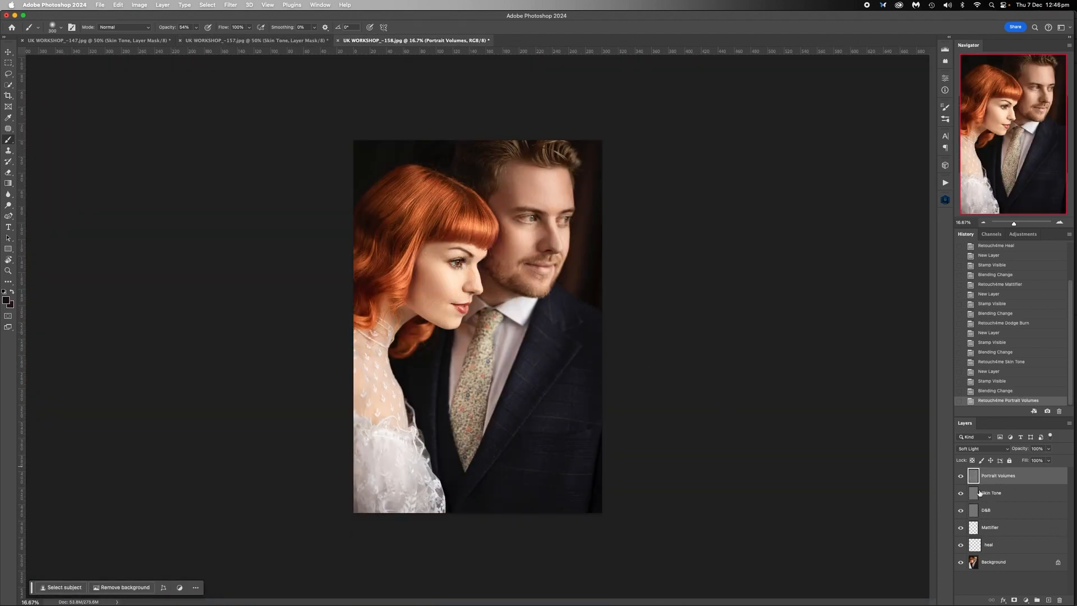
left_click(960, 494)
left_click(961, 494)
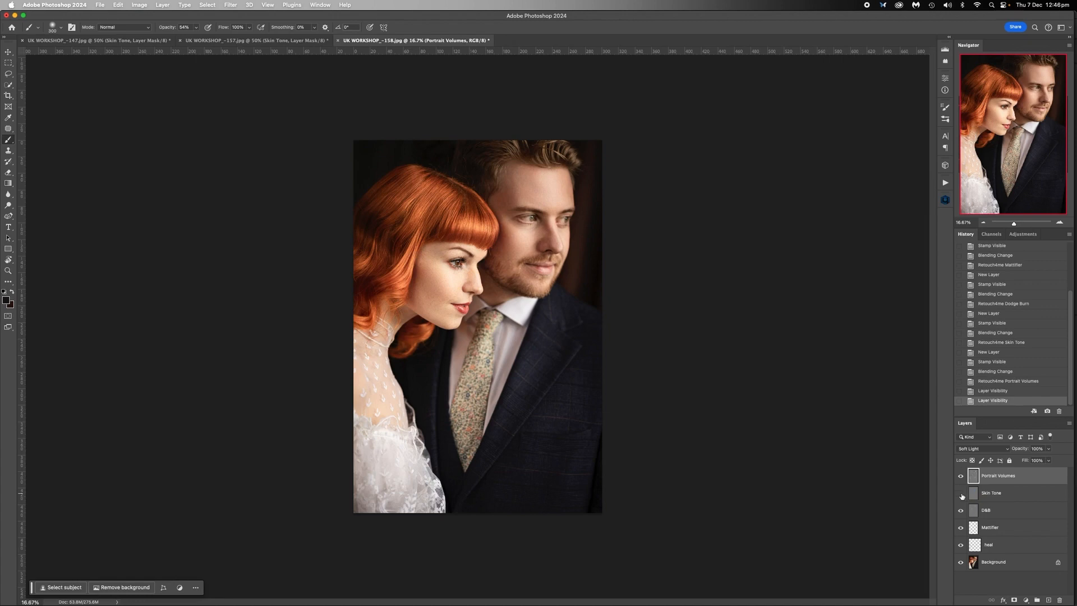
left_click(961, 493)
left_click(961, 494)
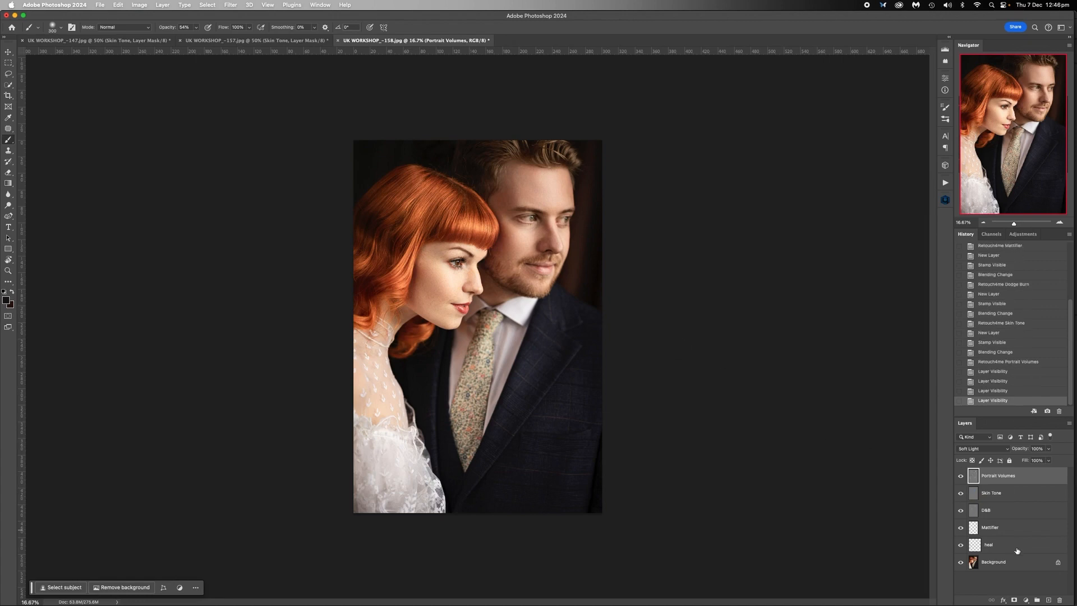
- Add a layer mask to the Skin Tone layer and undo the extra vector mask
left_click(993, 492)
left_click(1013, 600)
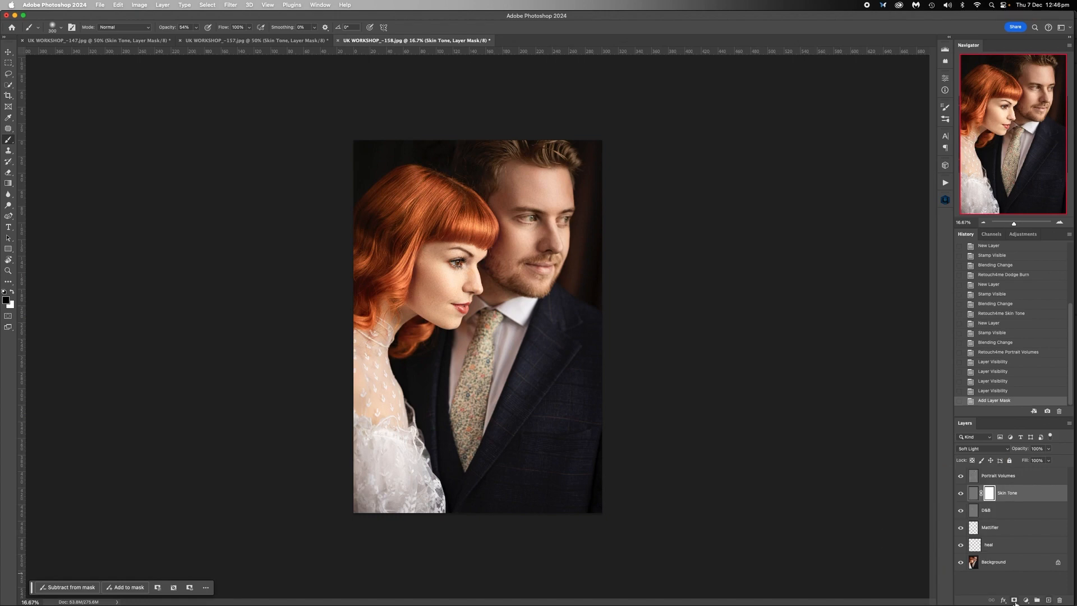
left_click(1014, 601)
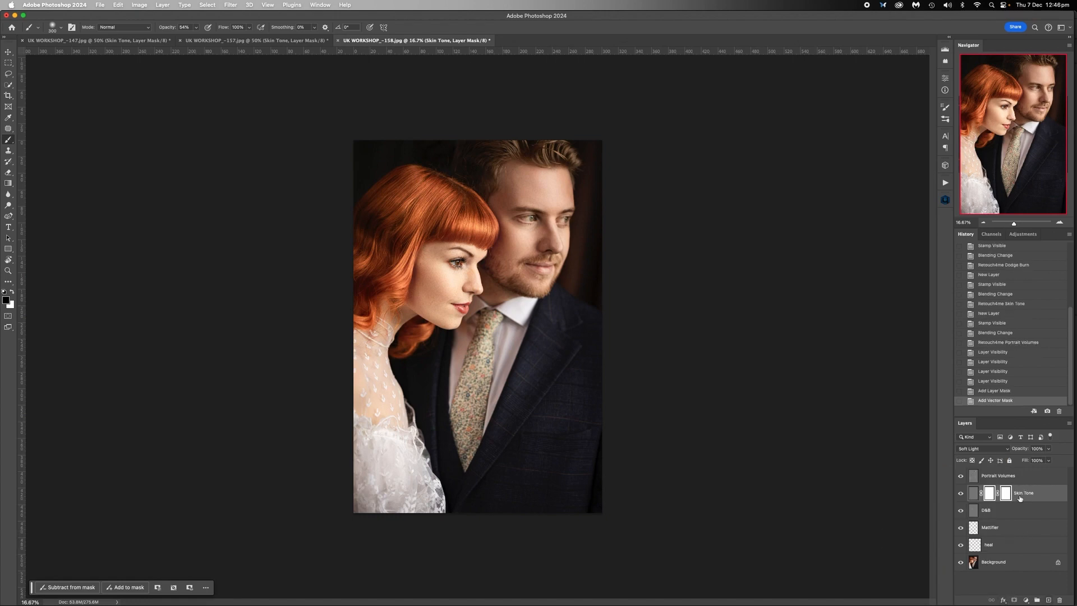
key("super+z")
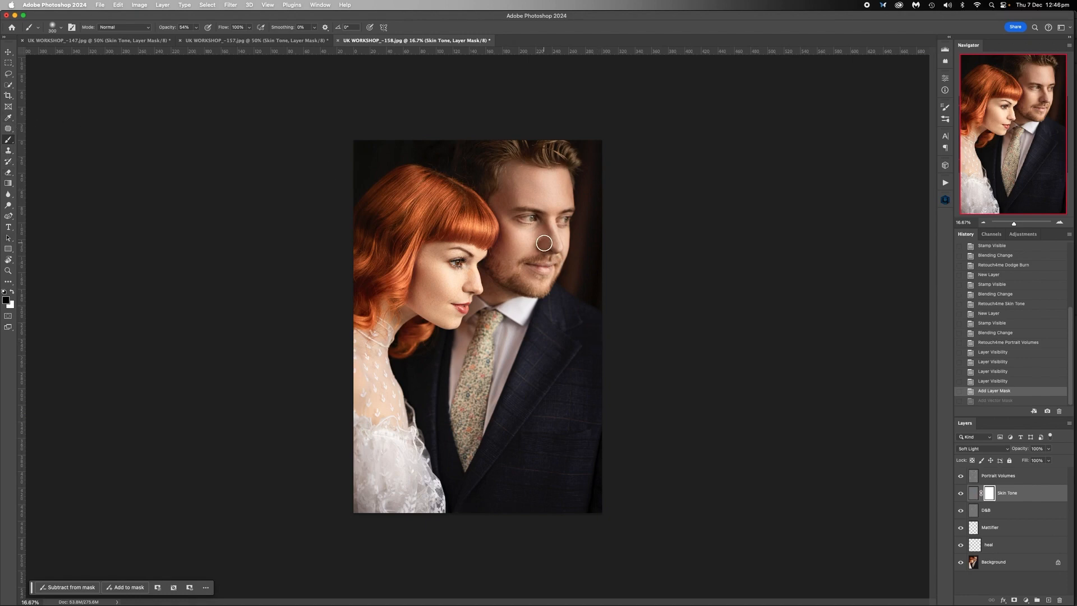
- Enlarge the brush and paint black on the Skin Tone mask over the man's mouth, eye and the edges of his face
key("]")
key("]")
key("]")
mouse_move(539, 265)
left_mouse_down()
mouse_move(551, 265)
mouse_move(537, 263)
left_mouse_up()
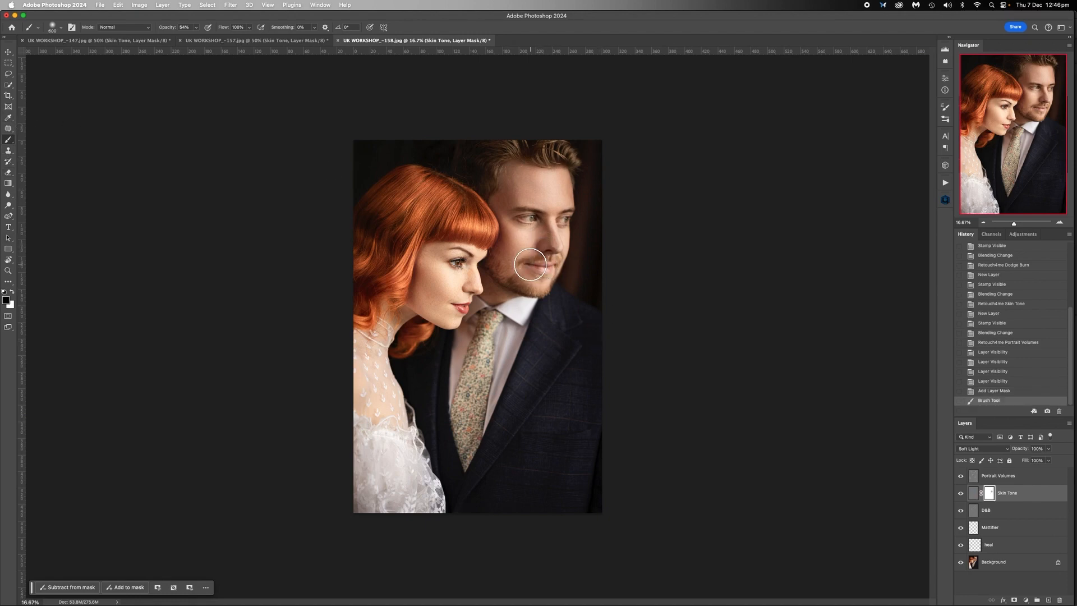
left_click(536, 219)
left_click(528, 221)
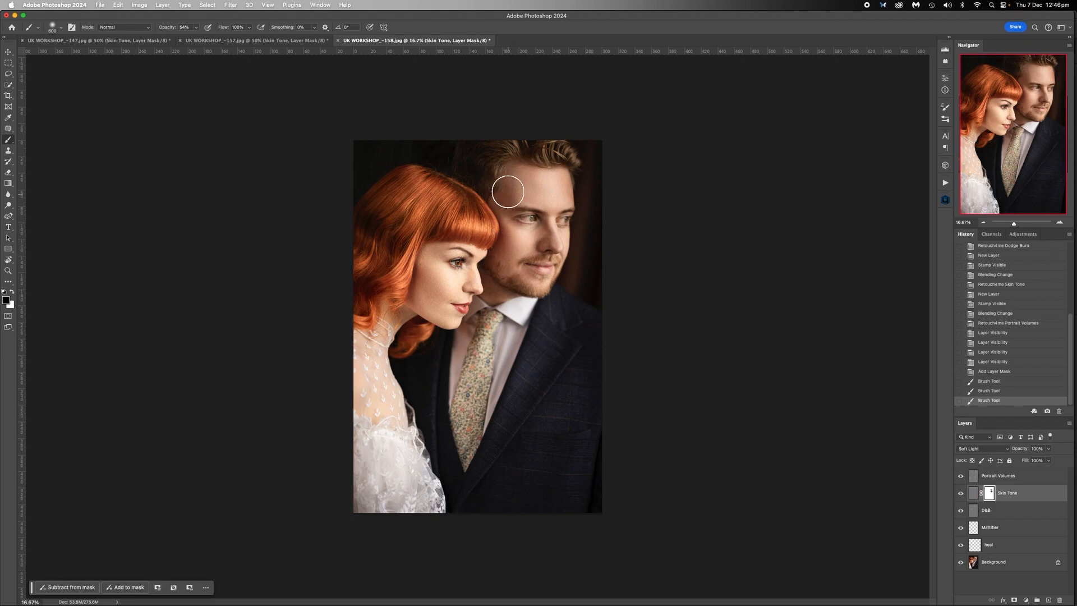
left_click(504, 253)
left_click(581, 213)
left_click(560, 272)
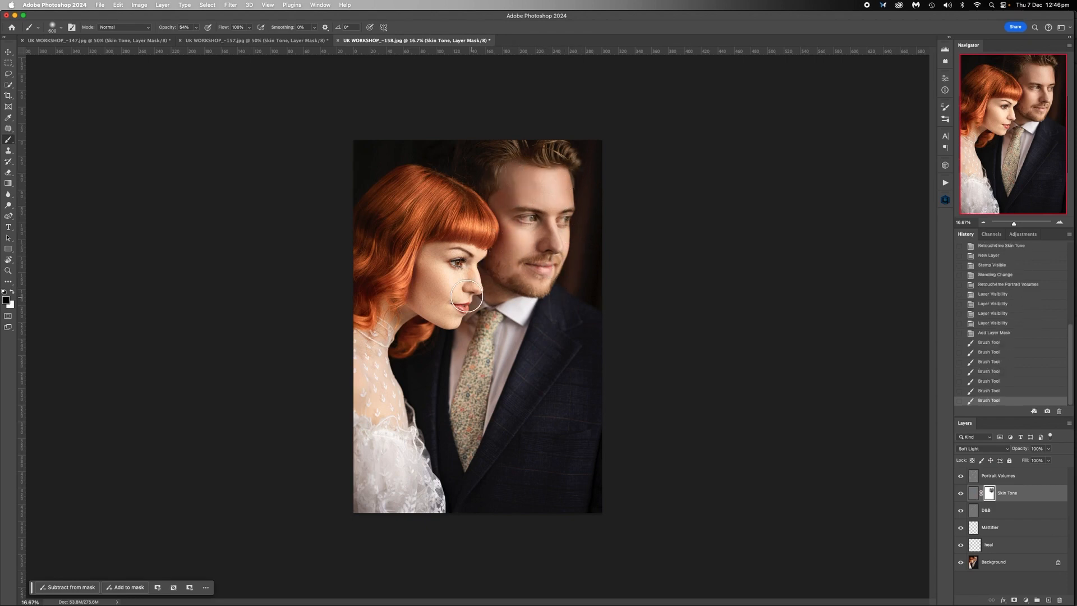
- Paint black on the Skin Tone mask over the woman's lips and the area beside the man's jaw
left_click(467, 303)
left_click(489, 294)
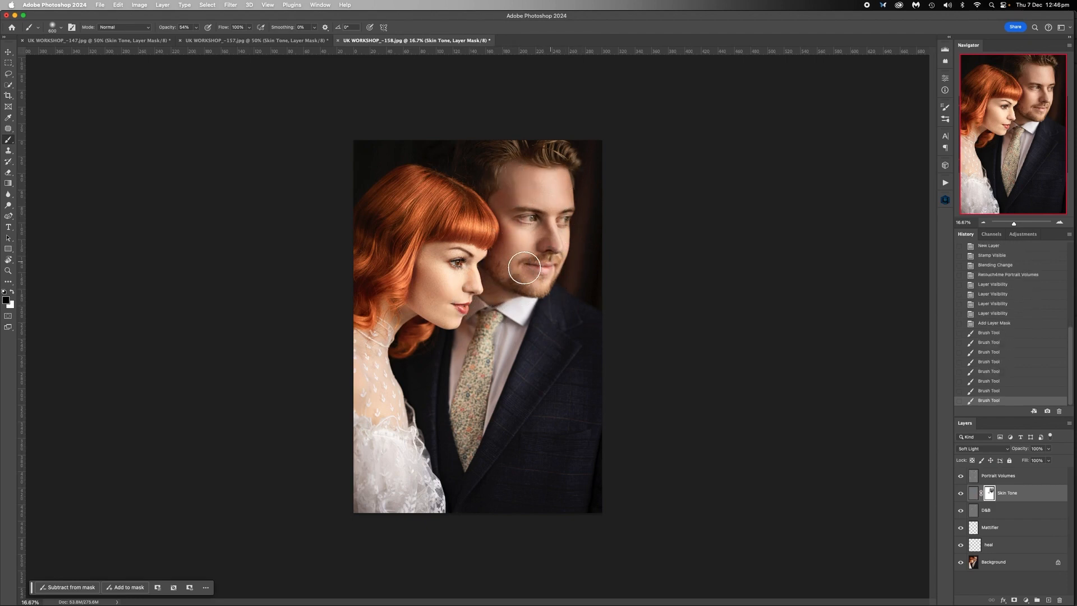
left_click(498, 285)
- Flatten the layers of the UK WORKSHOP_-158, UK WORKSHOP_-157 and UK WORKSHOP_-147 photos
right_click(1000, 564)
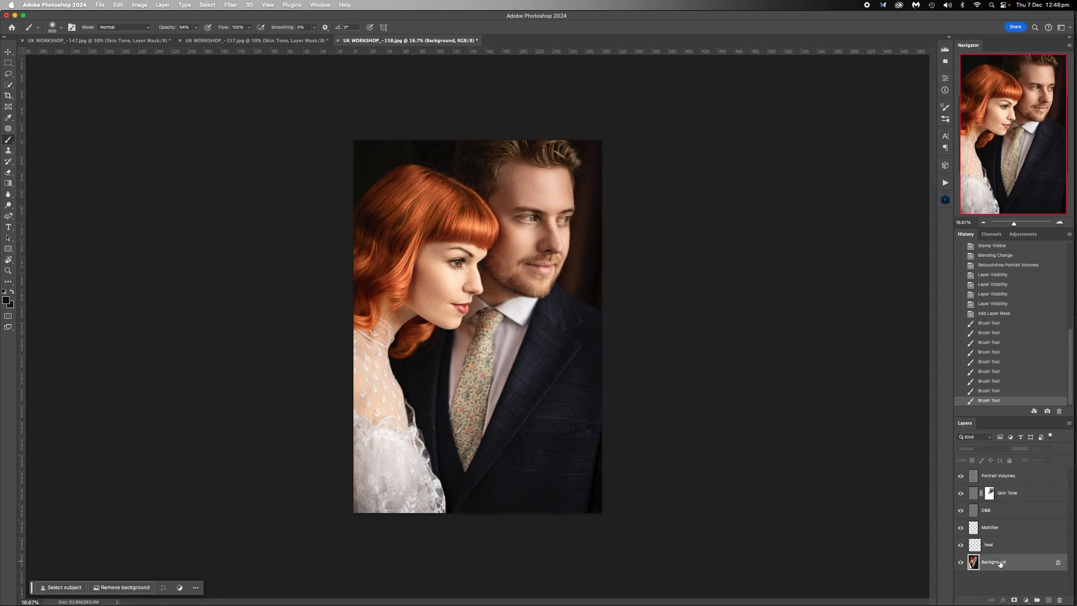
left_click(947, 576)
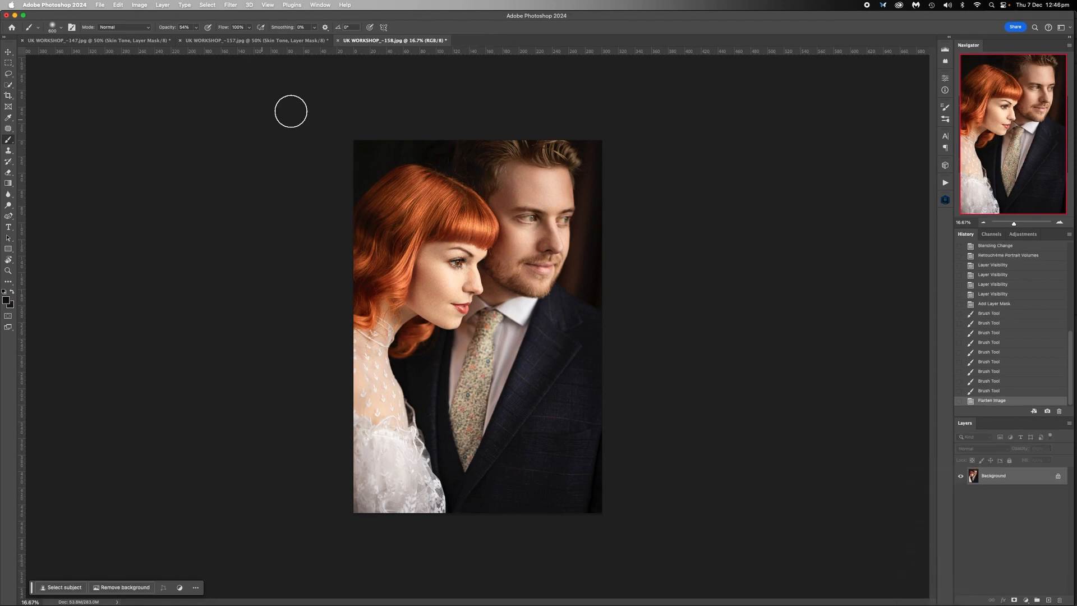
left_click(256, 40)
right_click(997, 565)
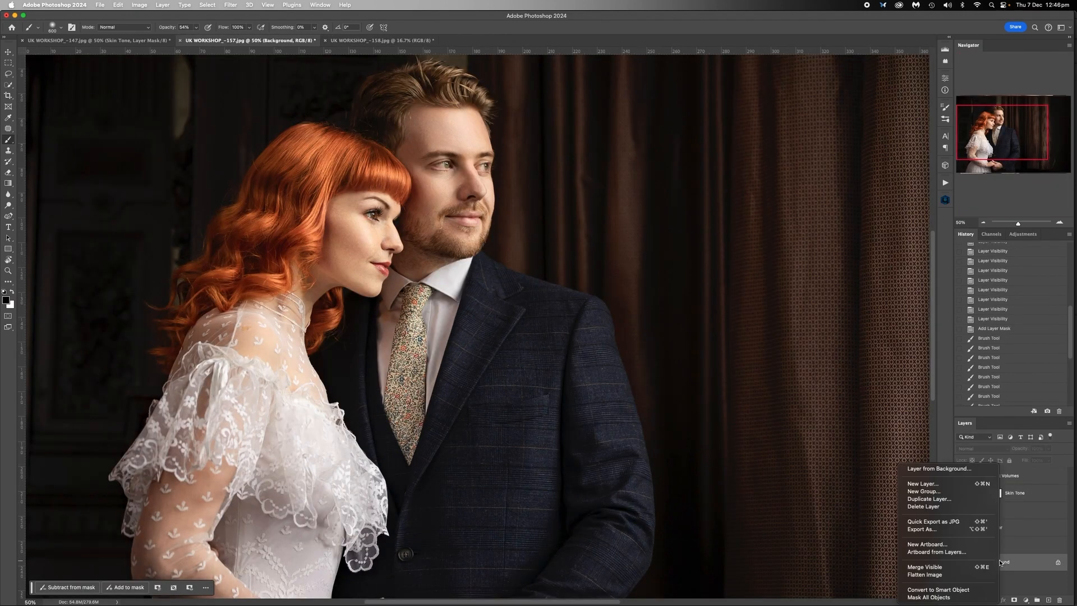
left_click(950, 576)
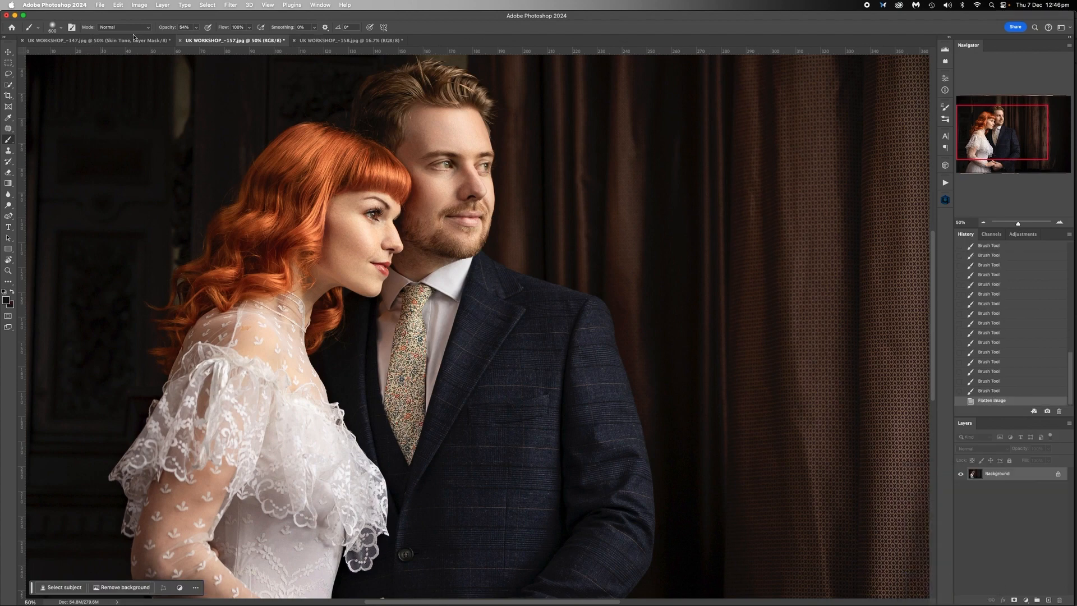
key("ctrl+shift+Tab")
right_click(1006, 568)
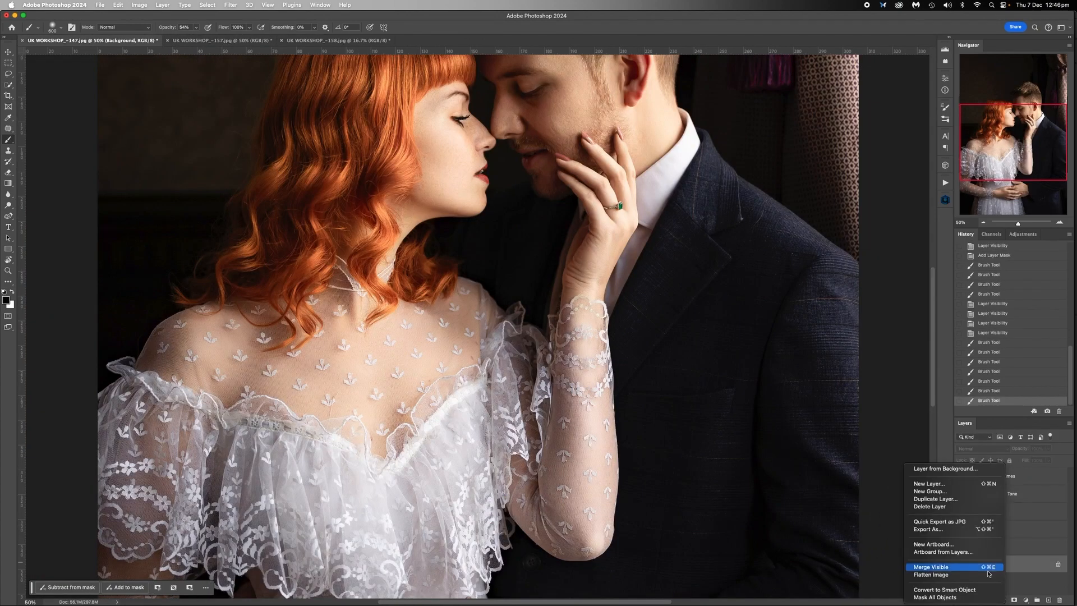
left_click(955, 577)
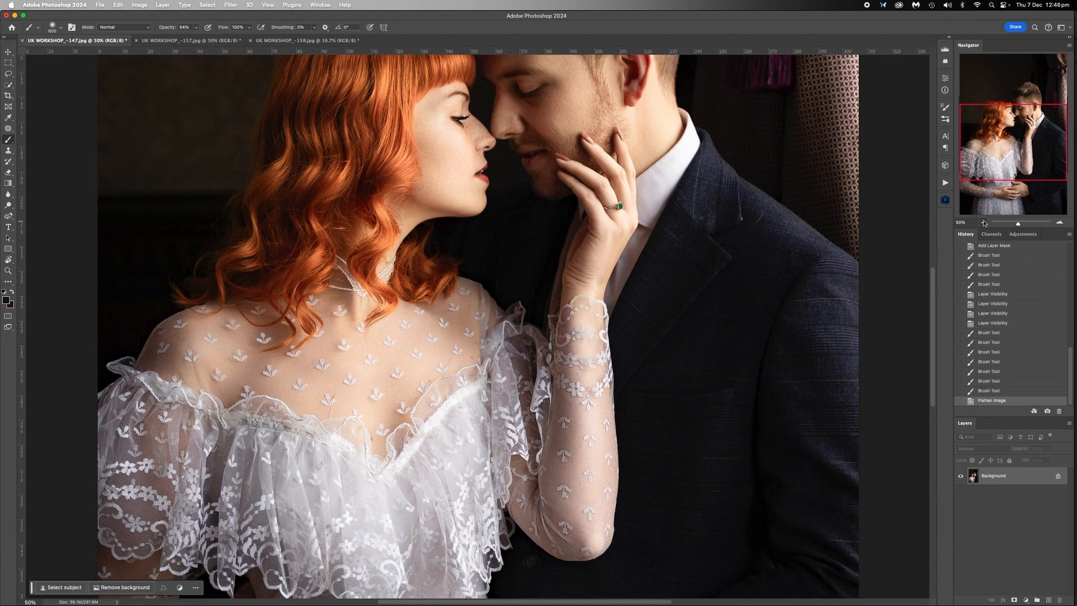
- Review the flattened UK WORKSHOP_-147 photo at 25% zoom, followed by the UK WORKSHOP_-157 and UK WORKSHOP_-158 photos
left_click(983, 223)
left_click(984, 223)
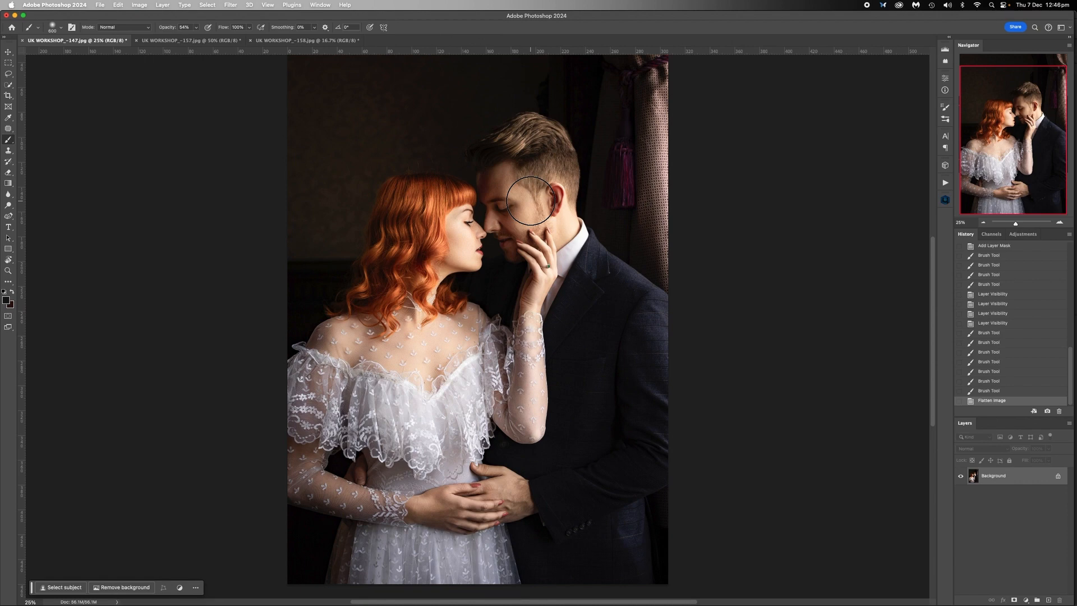
scroll(530, 201, "up", 2)
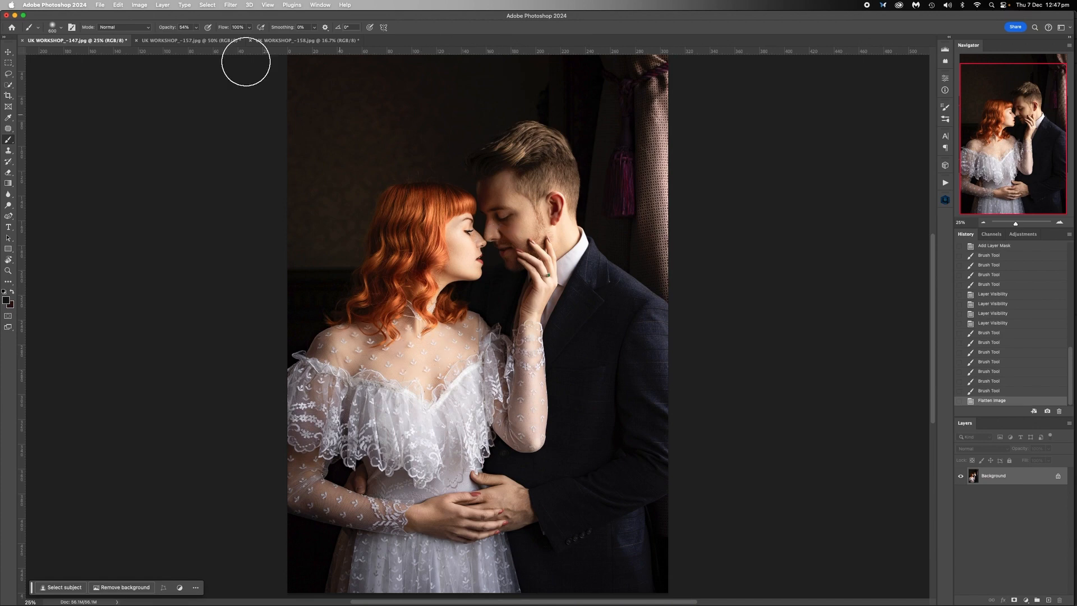
left_click(211, 42)
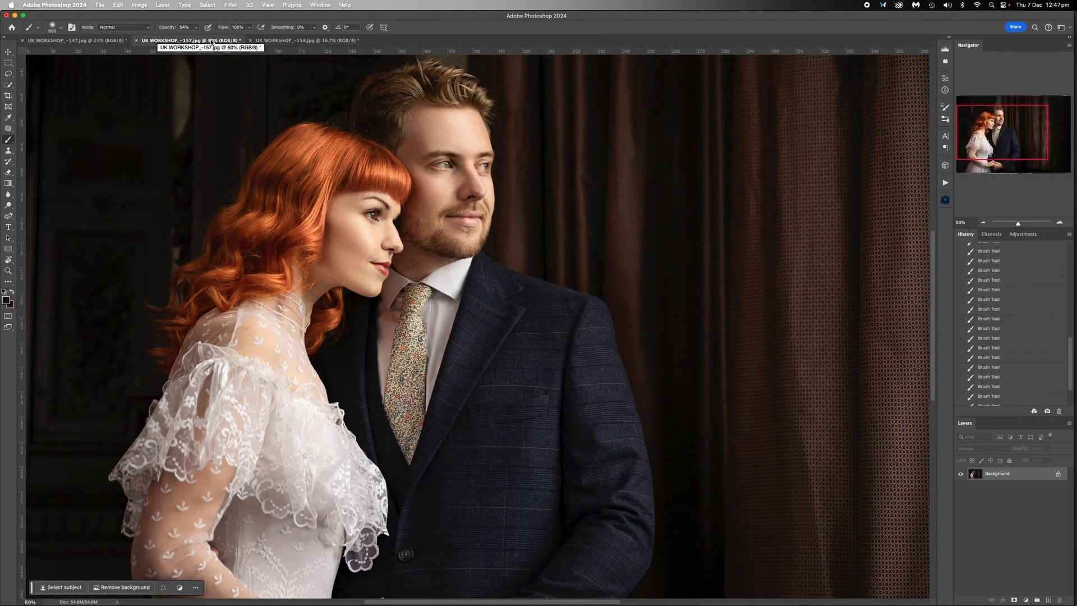
left_click(287, 42)
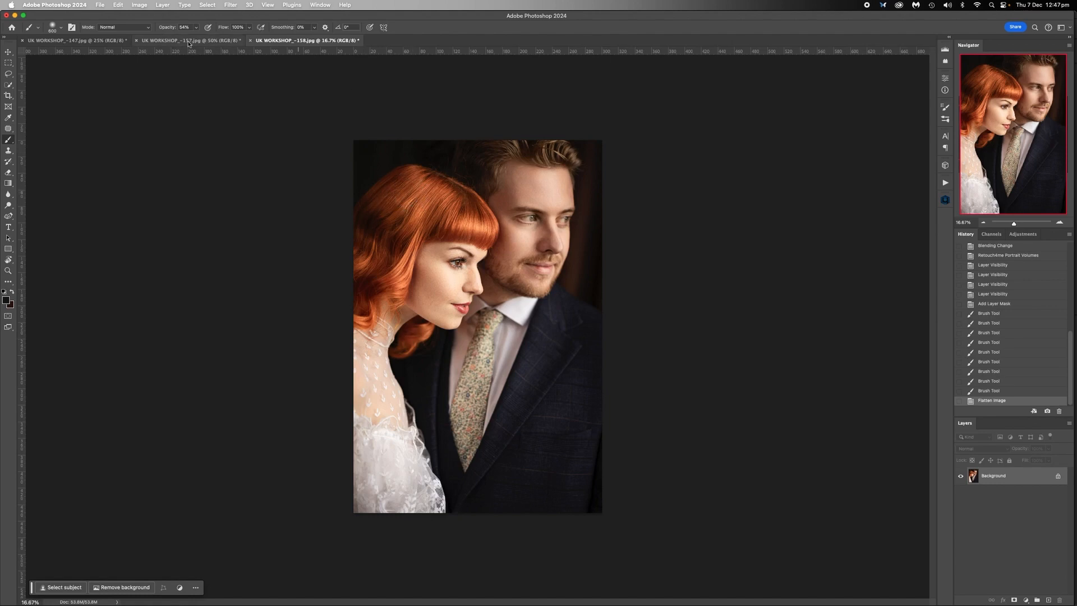
- Outline the hole in the lace on the woman's shoulder in the UK WORKSHOP_-147 photo with the Patch tool at 200% zoom
left_click(115, 41)
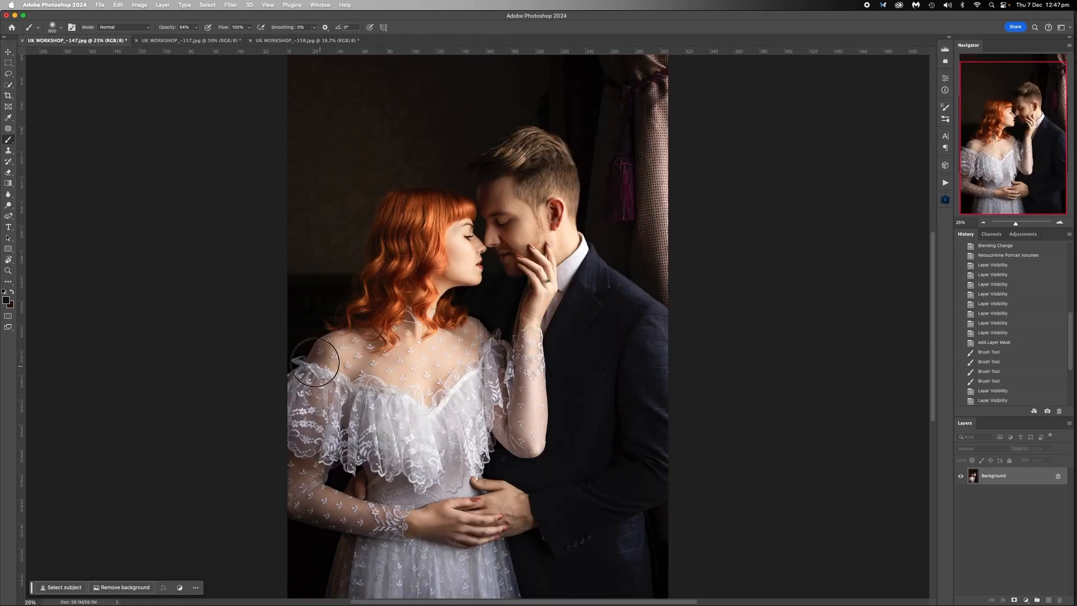
left_click(1059, 222)
left_click(1060, 223)
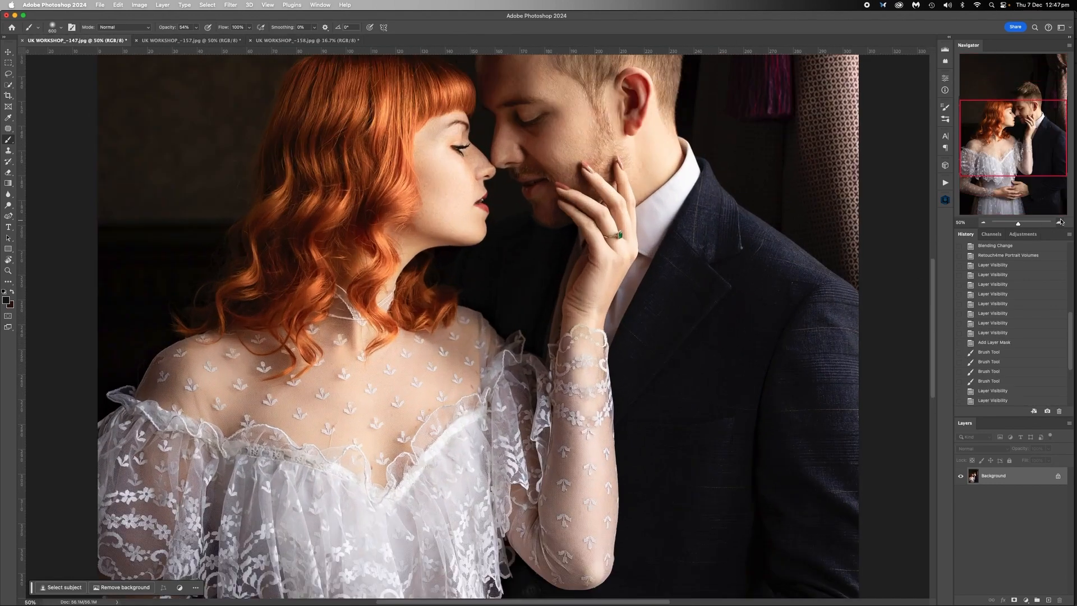
left_click(1060, 223)
left_click_drag(993, 139, 961, 145)
left_click(1060, 223)
left_click(1060, 223)
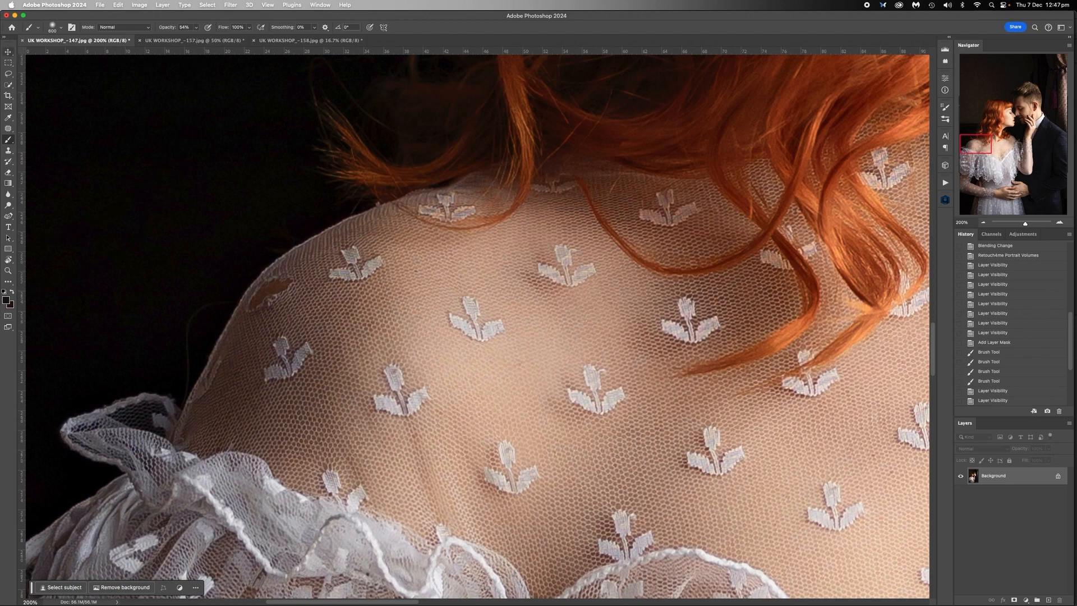
left_click(7, 73)
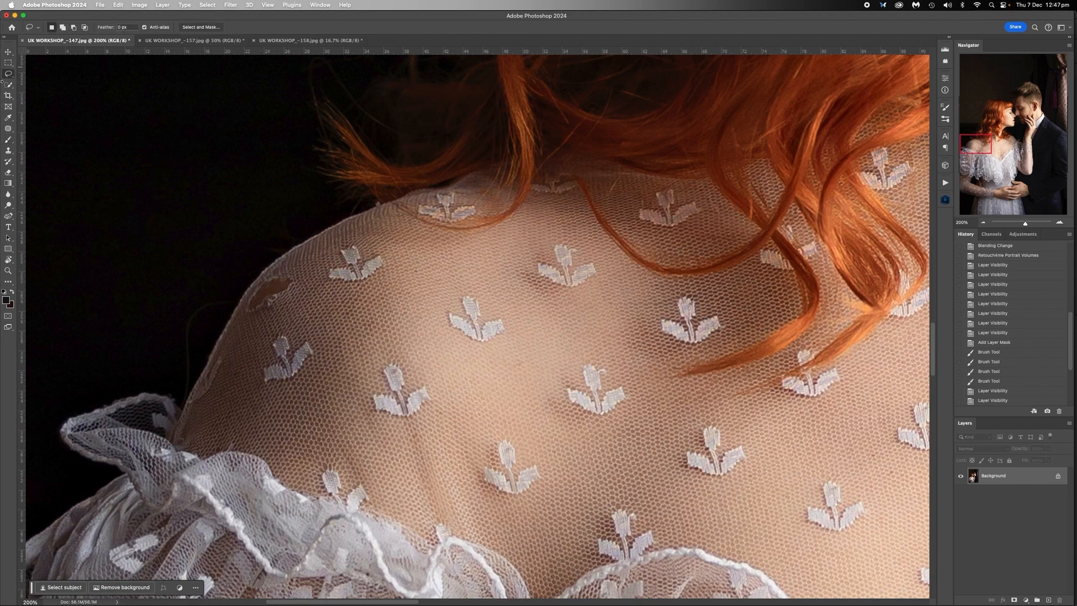
left_click(7, 139)
mouse_move(258, 280)
left_mouse_down()
mouse_move(250, 318)
mouse_move(306, 281)
mouse_move(270, 274)
mouse_move(259, 285)
left_mouse_up()
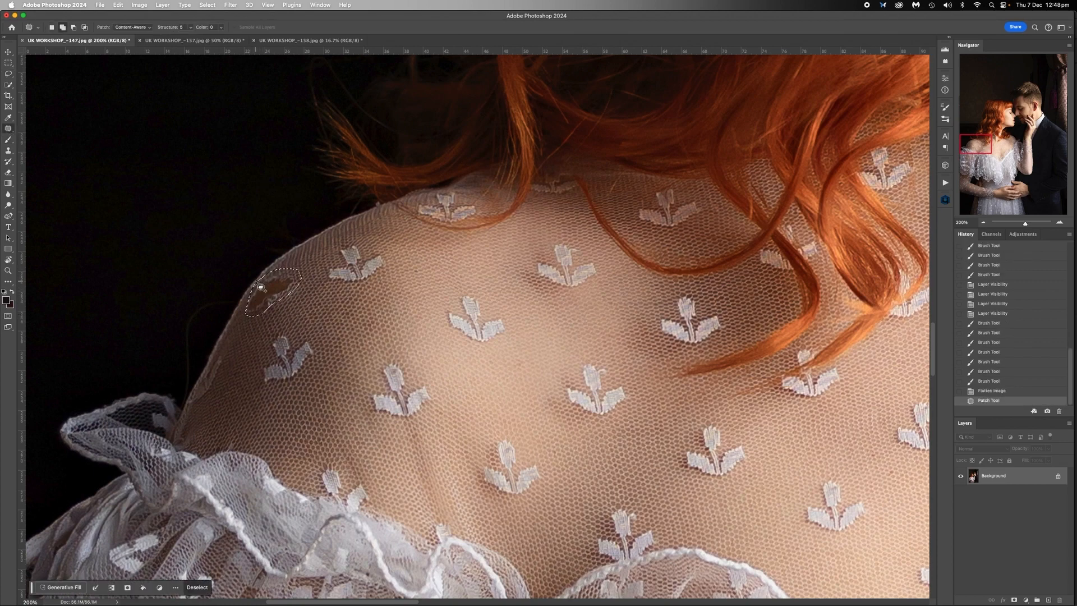
- Fill the selected hole in the shoulder lace to blend with the surrounding mesh, and clear the selection
key("shift+BackSpace")
left_click(569, 350)
key("ctrl+d")
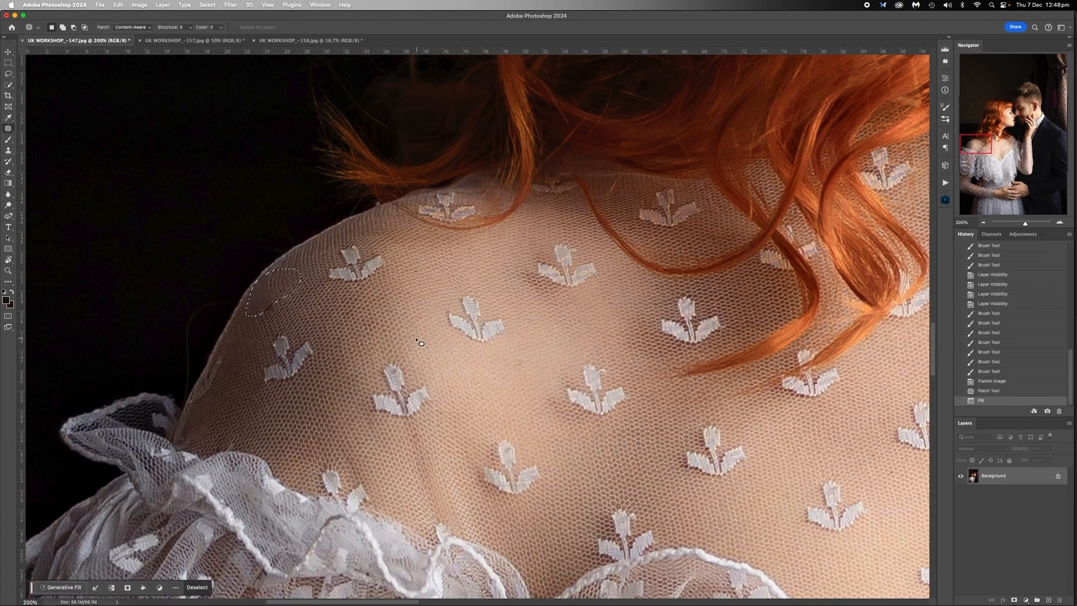
- Repair the hole in the woman's shoulder lace in the UK WORKSHOP_-157 photo with a Patch tool selection and Content-Aware fill, clearing the selection
key("ctrl+Tab")
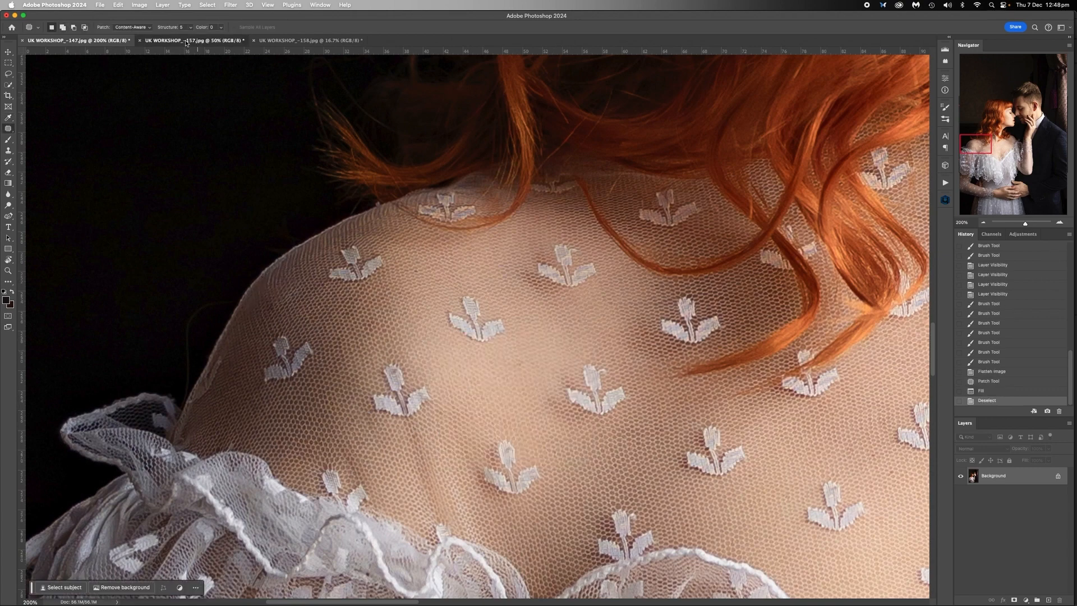
left_click(1060, 222)
left_click(1060, 222)
left_click(1059, 223)
scroll(480, 335, "left", 10)
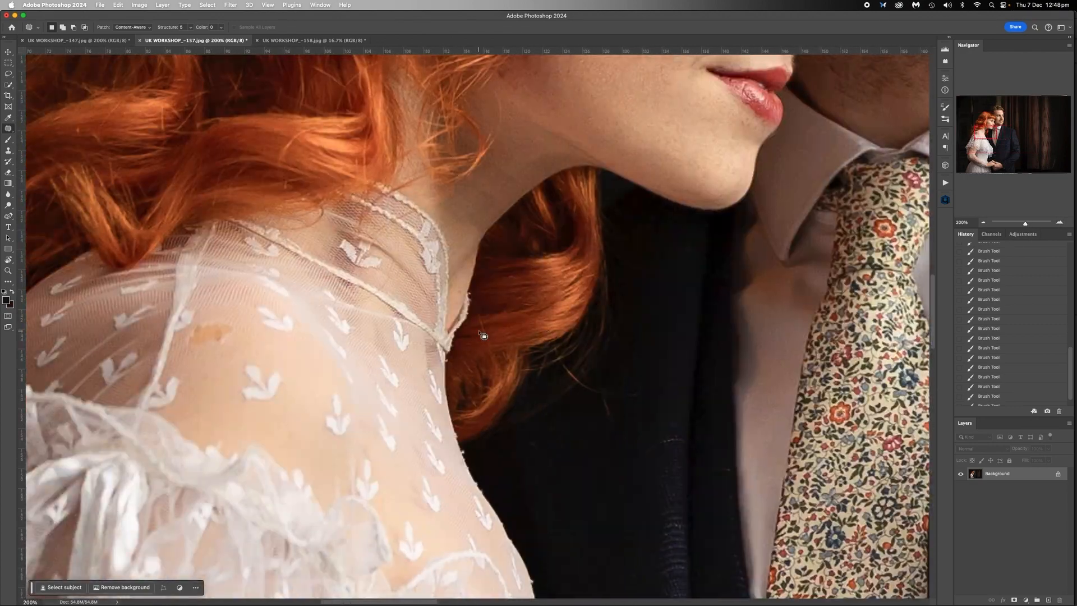
scroll(481, 335, "left", 3)
mouse_move(238, 325)
left_mouse_down()
mouse_move(224, 347)
mouse_move(243, 353)
mouse_move(279, 323)
mouse_move(238, 327)
left_mouse_up()
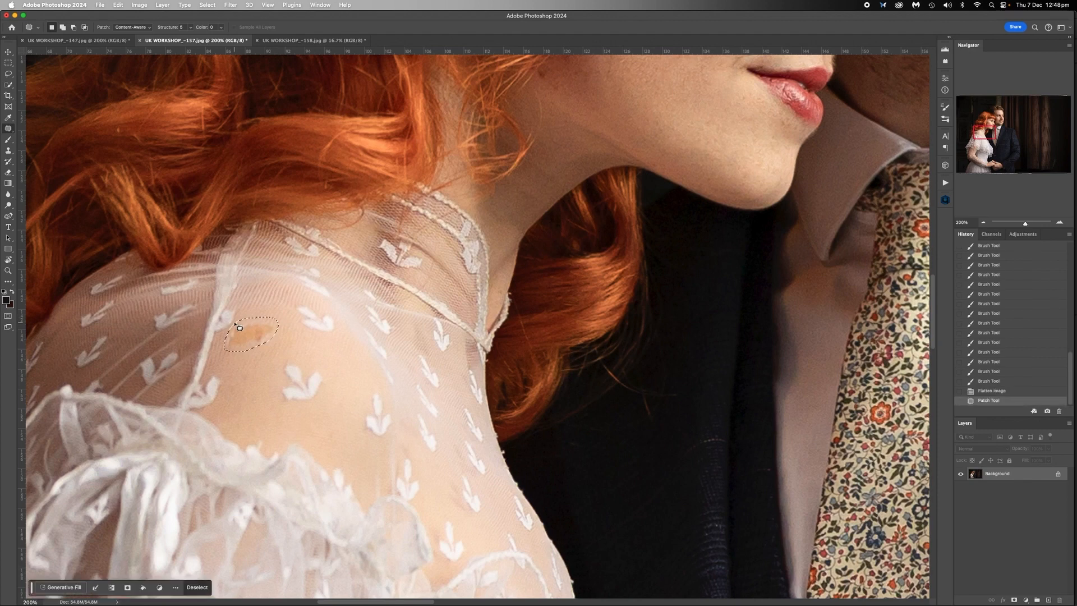
key("shift+BackSpace")
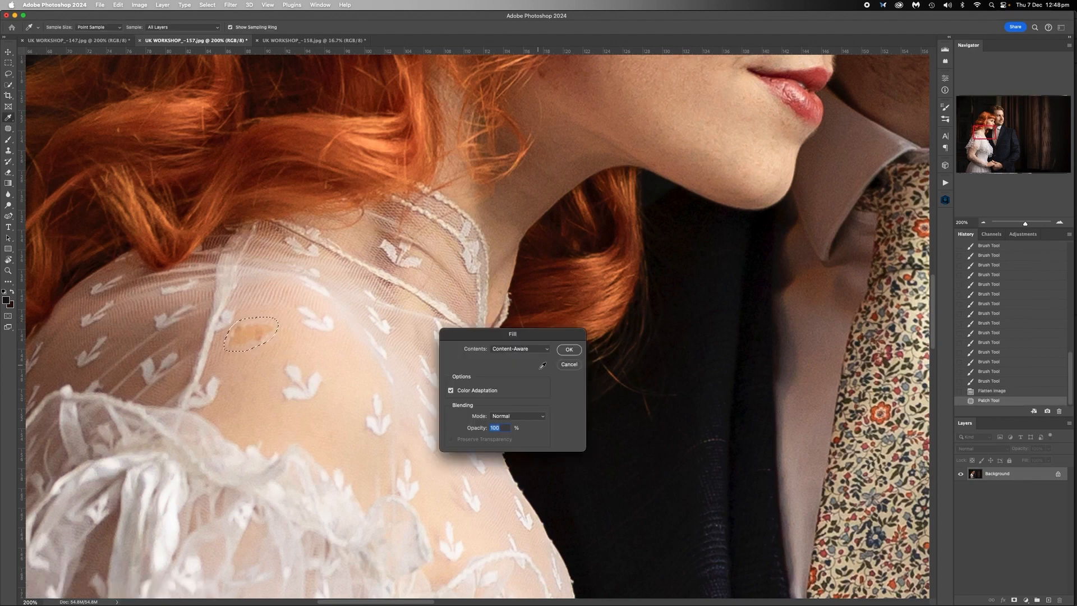
left_click(574, 352)
key("ctrl+d")
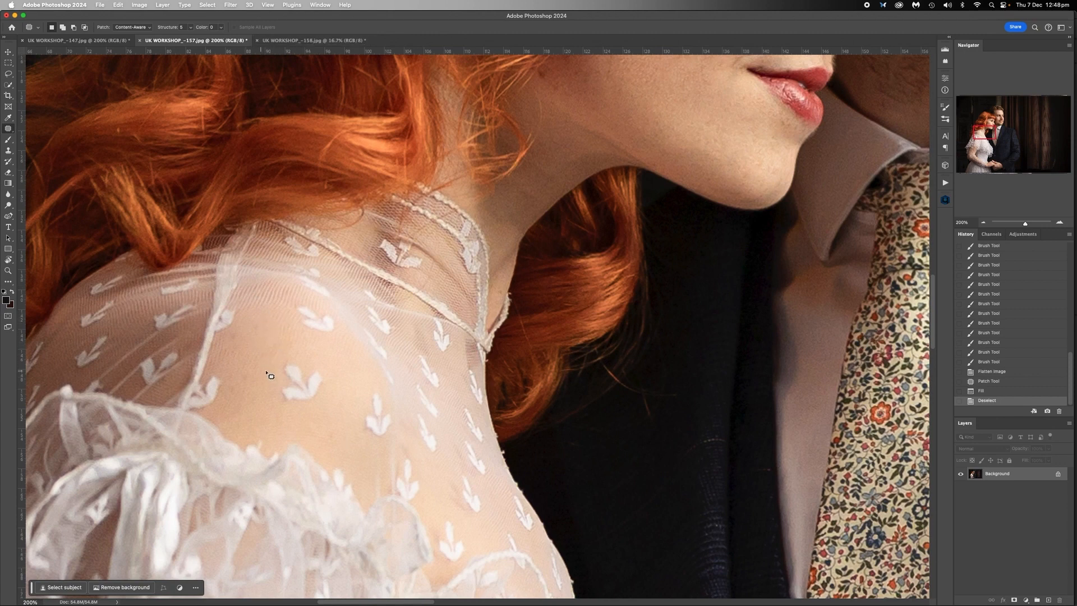
- Review the UK WORKSHOP_-158, UK WORKSHOP_-157 and UK WORKSHOP_-147 photos in turn at 25% zoom
left_click(314, 40)
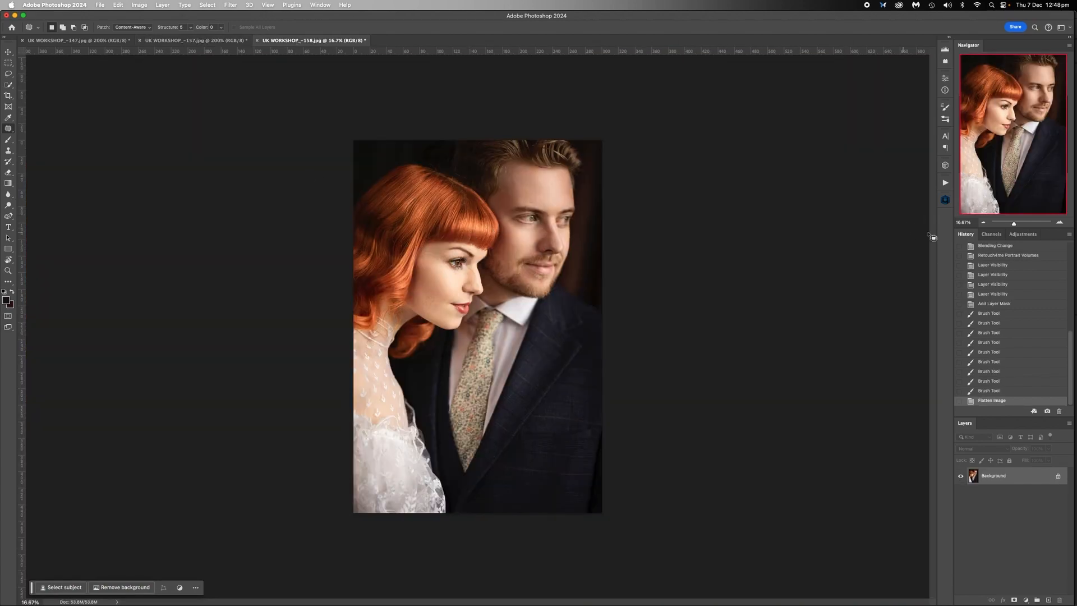
left_click(983, 223)
left_click(983, 222)
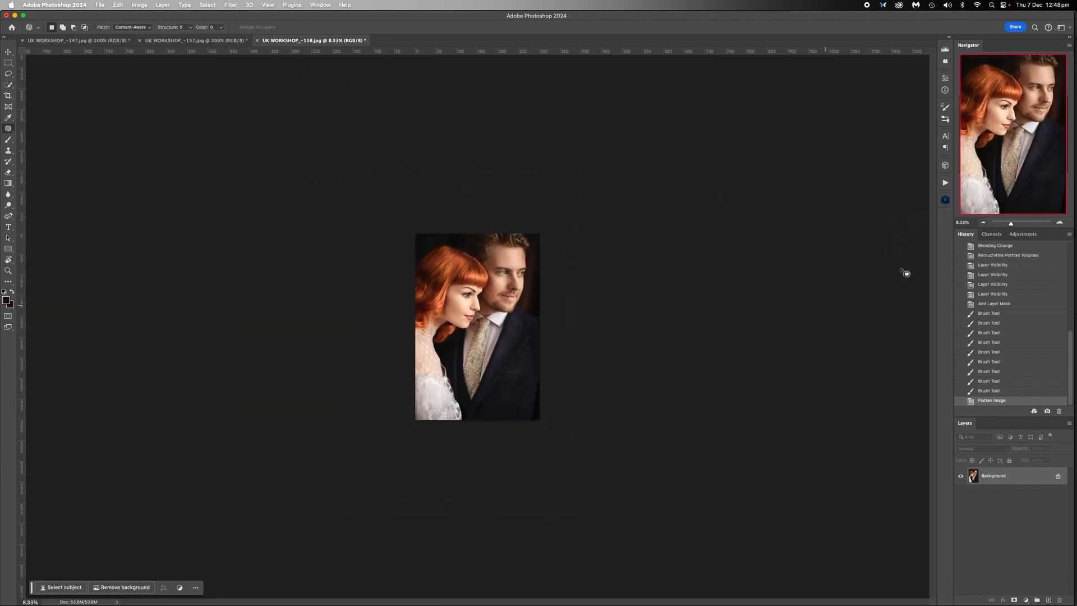
left_click(1059, 223)
left_click(1059, 222)
left_click(1058, 222)
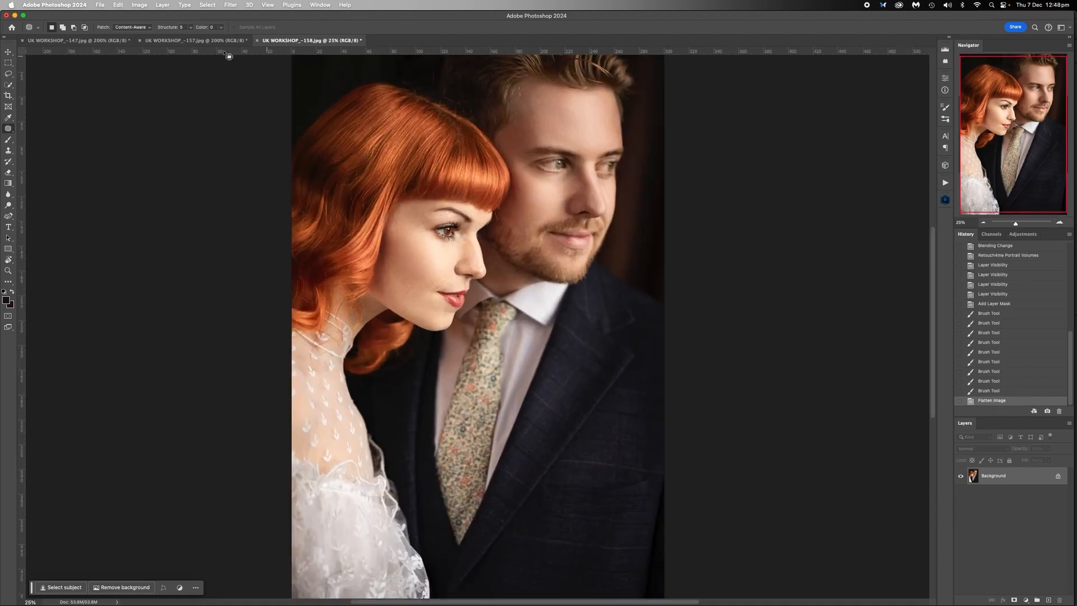
left_click(197, 40)
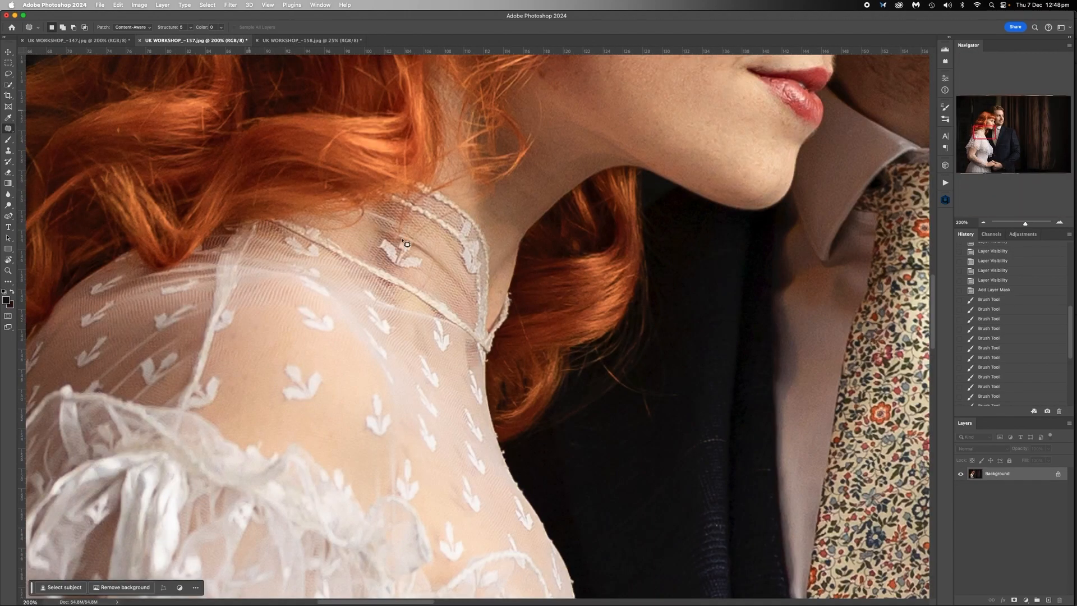
left_click(983, 223)
left_click(982, 223)
left_click(983, 223)
left_click(982, 223)
left_click(982, 223)
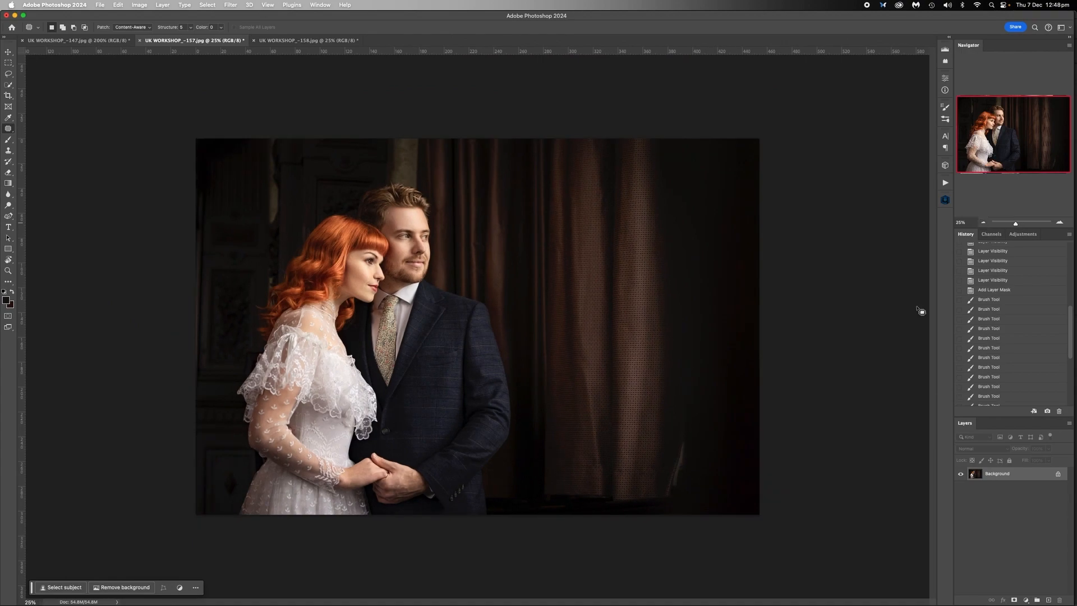
left_click(45, 40)
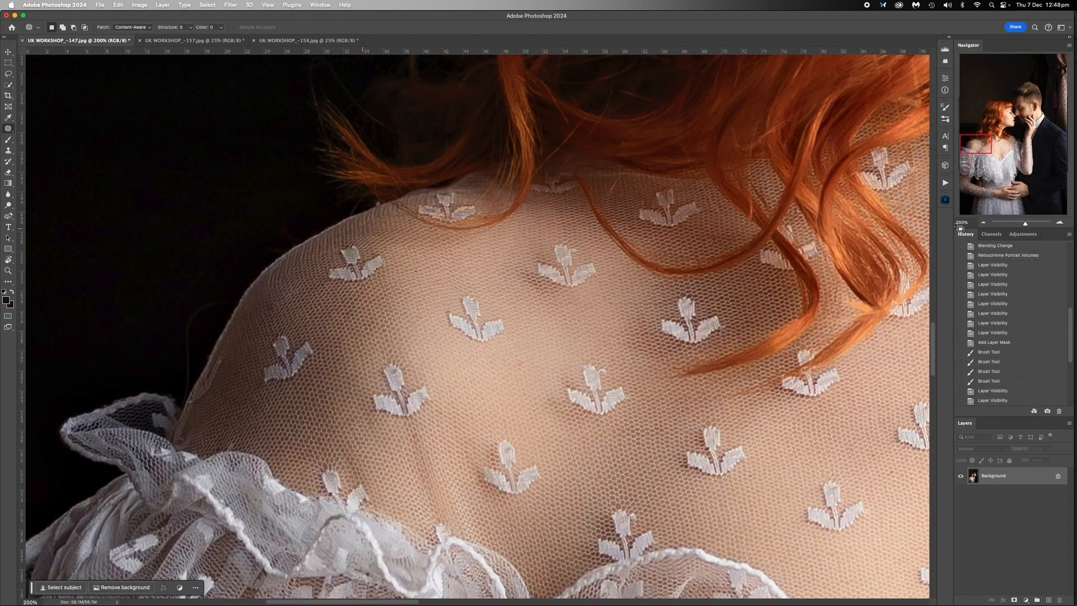
left_click(983, 223)
left_click(982, 223)
left_click(982, 223)
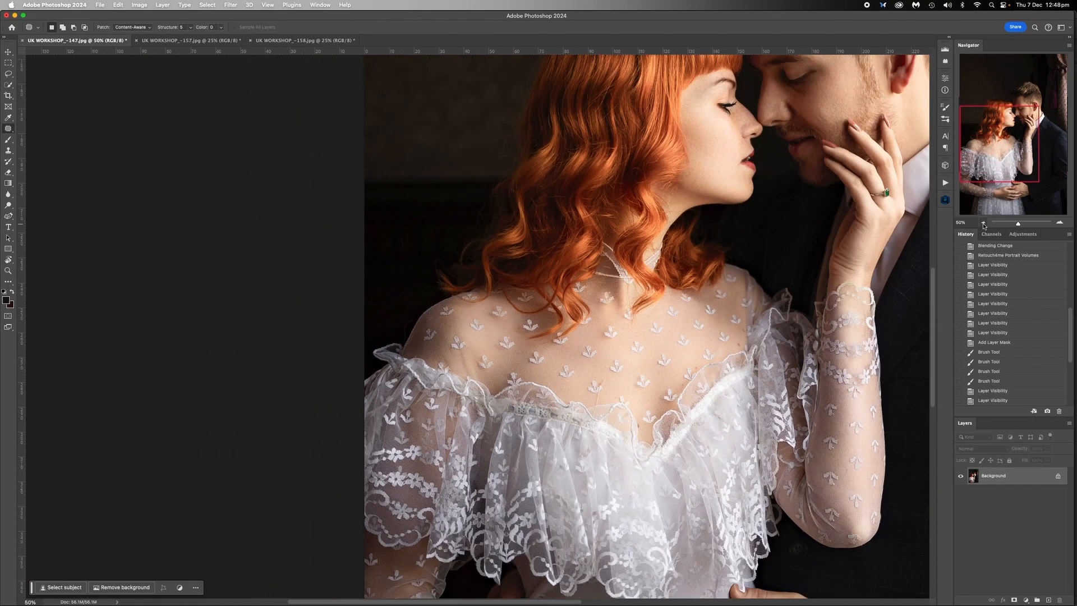
left_click(983, 223)
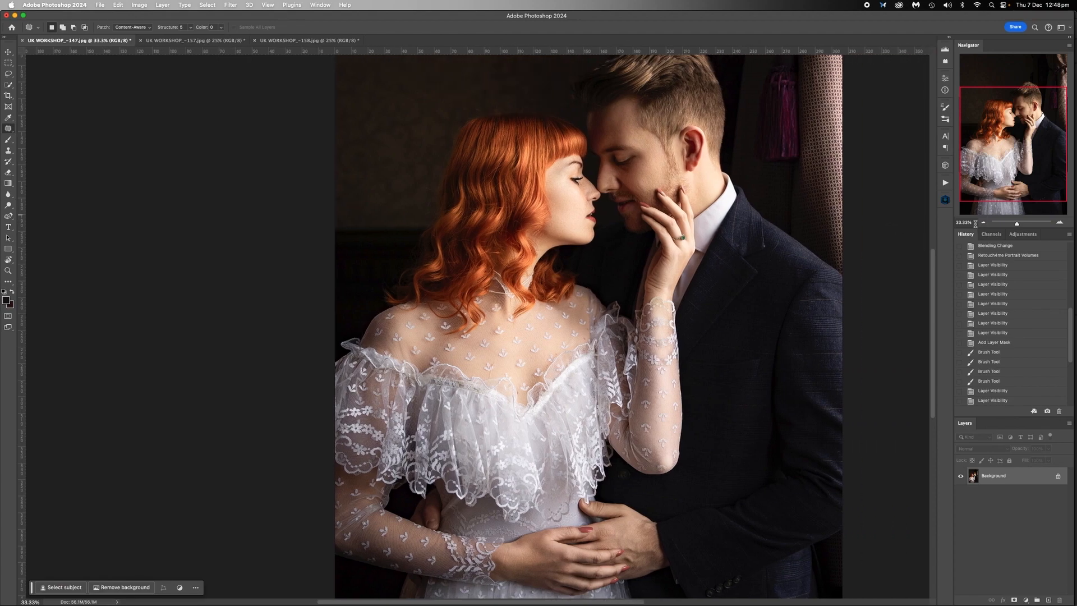
left_click(983, 223)
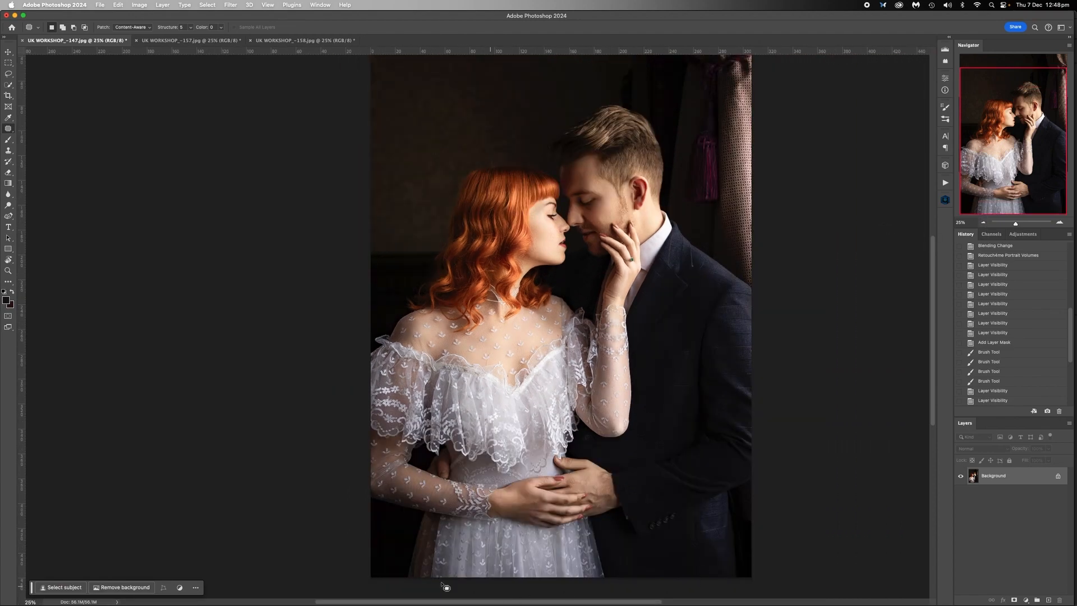
scroll(832, 223, "up", 2)
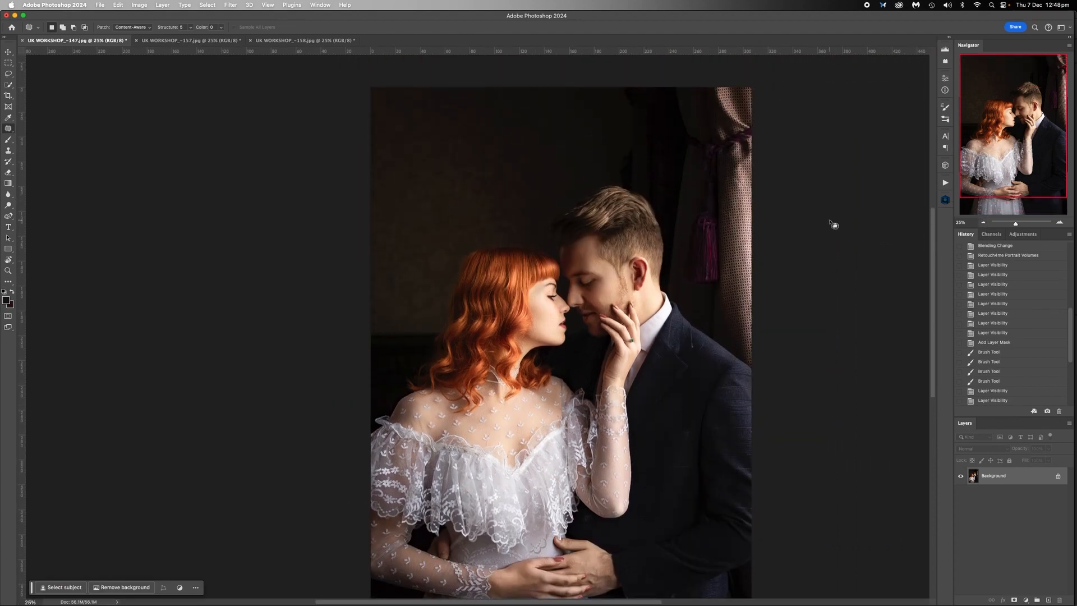
scroll(834, 225, "down", 2)
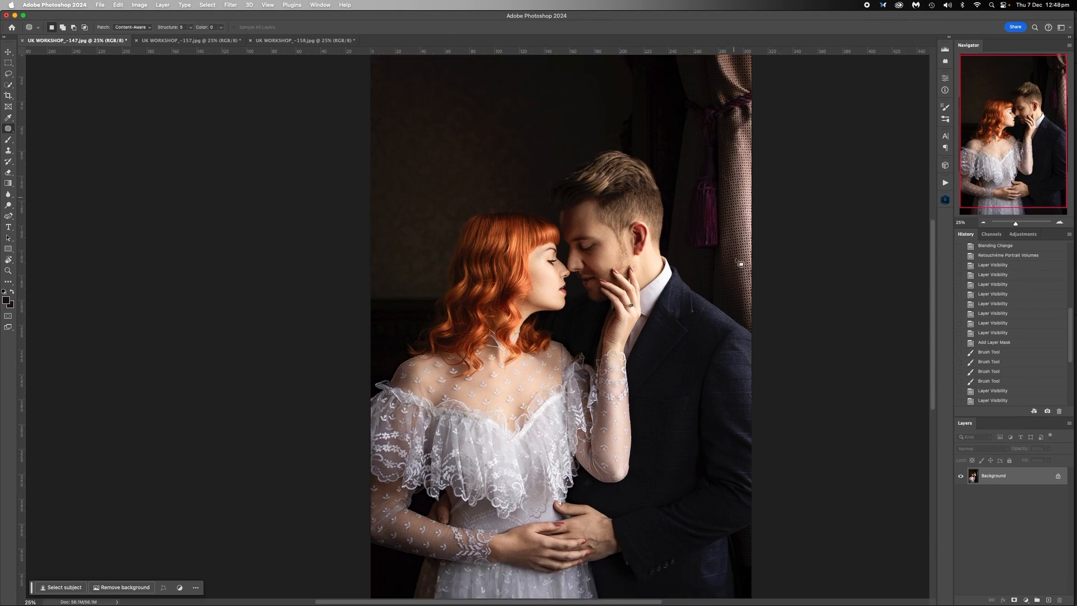
scroll(745, 232, "up", 4)
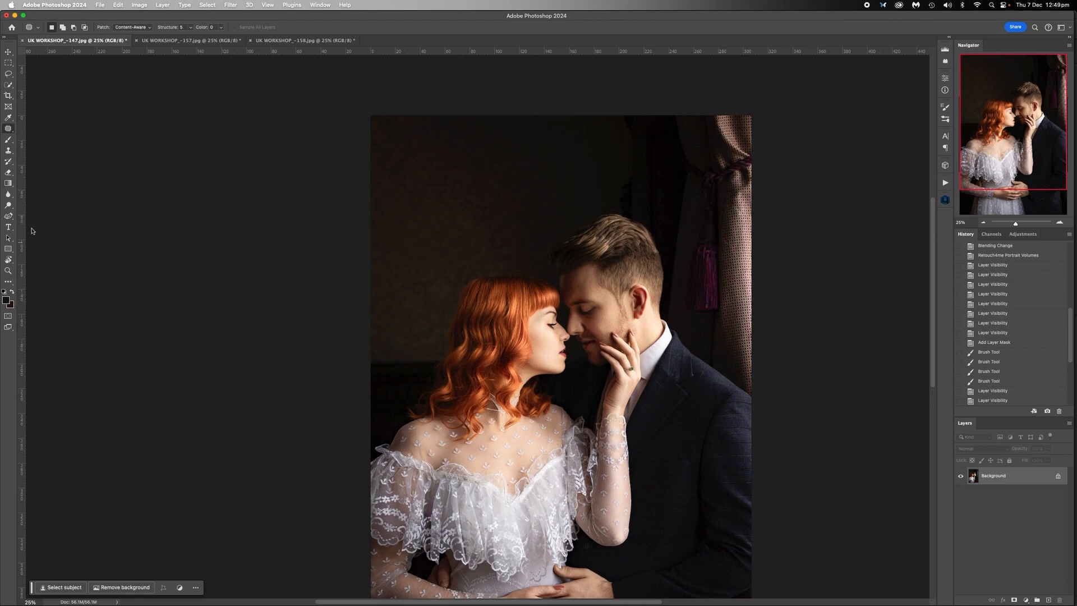
- Run the DODGE & BURN action from the BENS FAVOURITES set on the UK WORKSHOP_-147 photo
left_click(945, 182)
left_click(849, 176)
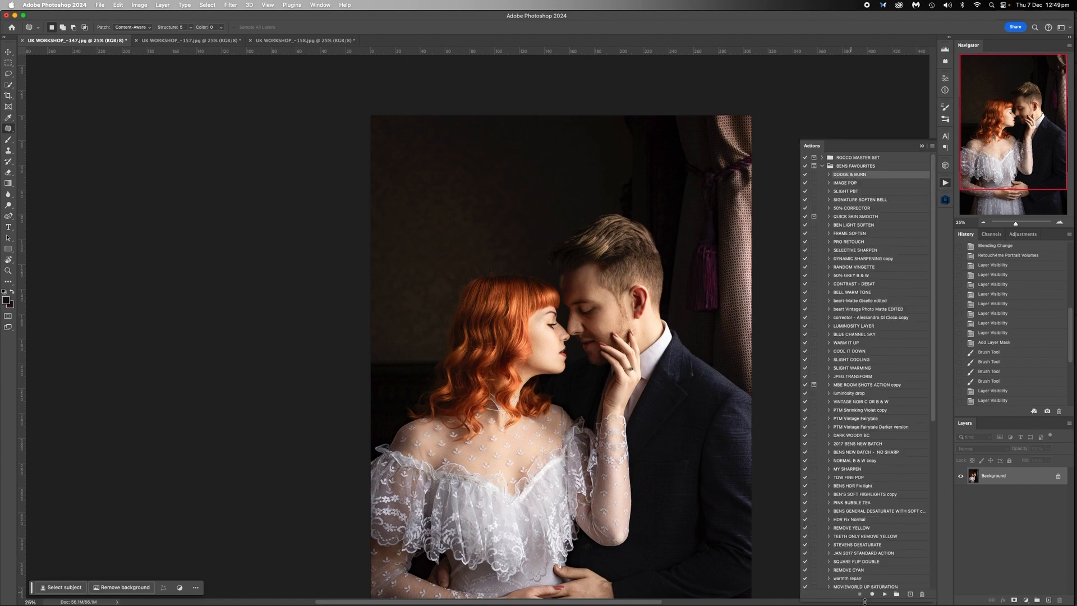
left_click(885, 594)
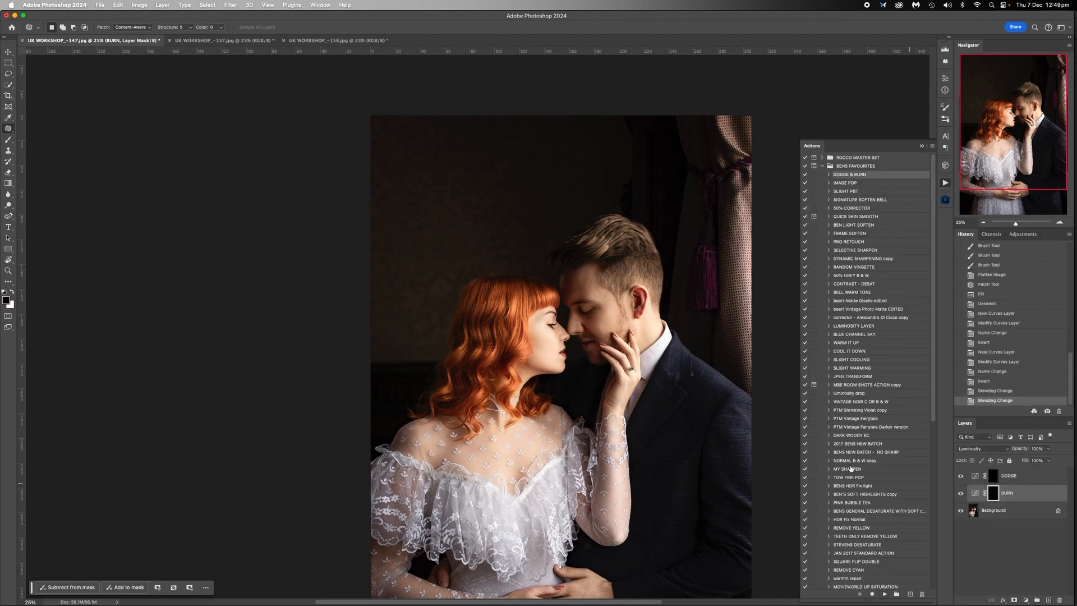
- Darken the bright curtain beside the man by painting white on the BURN layer mask with a lower-opacity brush
left_click(8, 140)
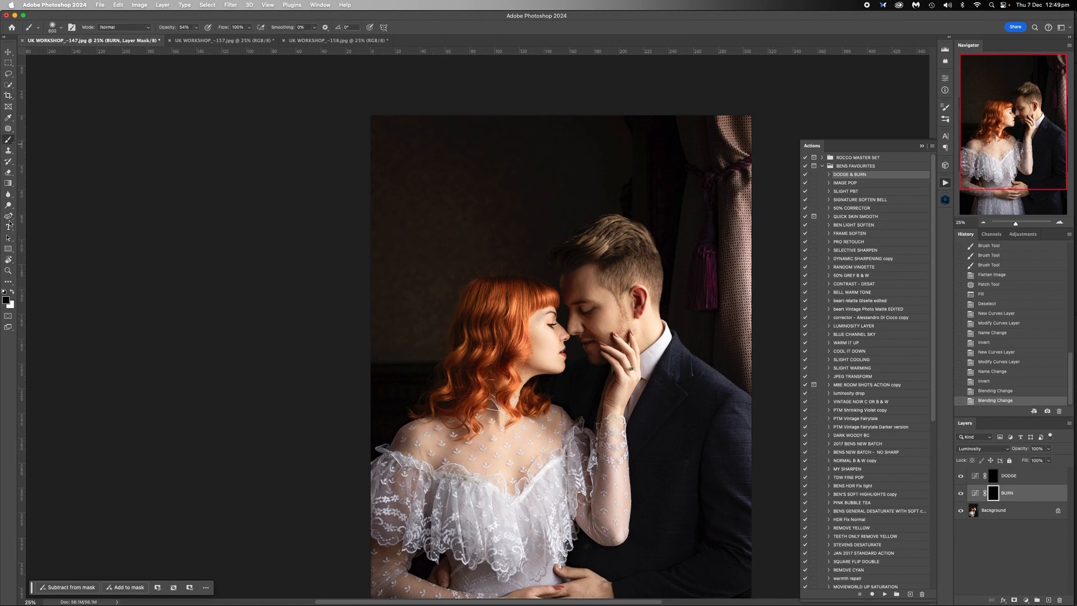
left_click(12, 291)
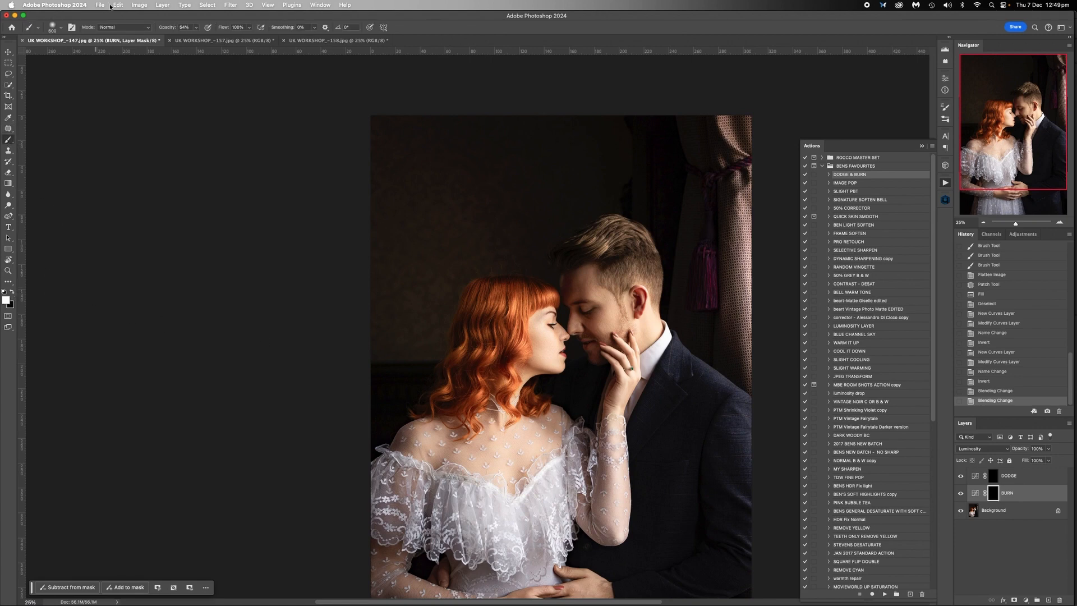
left_click(197, 28)
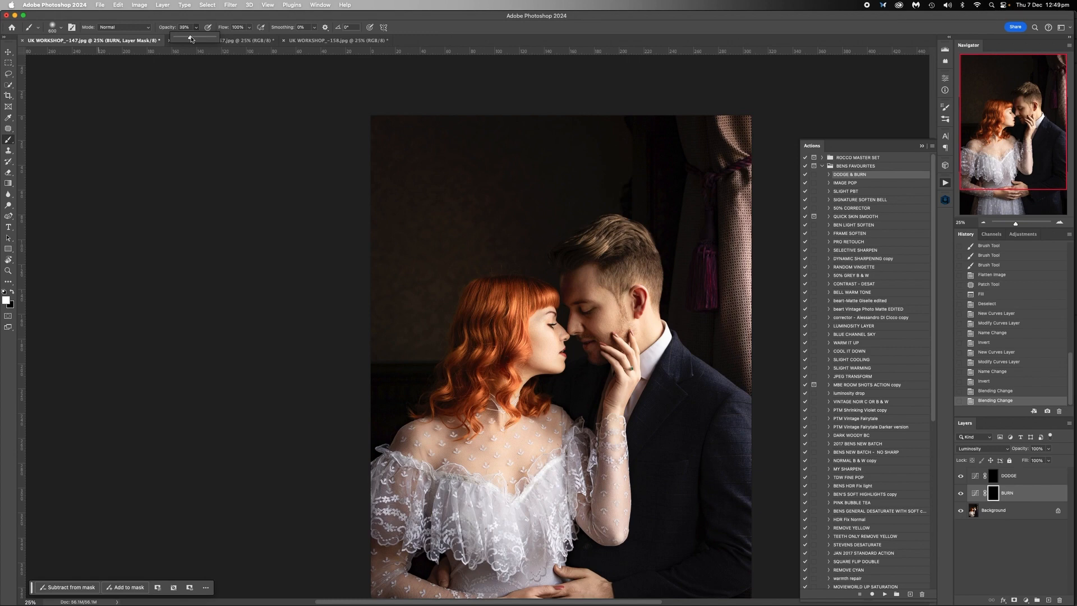
mouse_move(731, 101)
left_mouse_down()
mouse_move(758, 185)
mouse_move(747, 294)
left_mouse_up()
mouse_move(759, 203)
left_mouse_down()
mouse_move(758, 311)
mouse_move(761, 302)
left_mouse_up()
left_click_drag(760, 235, 771, 369)
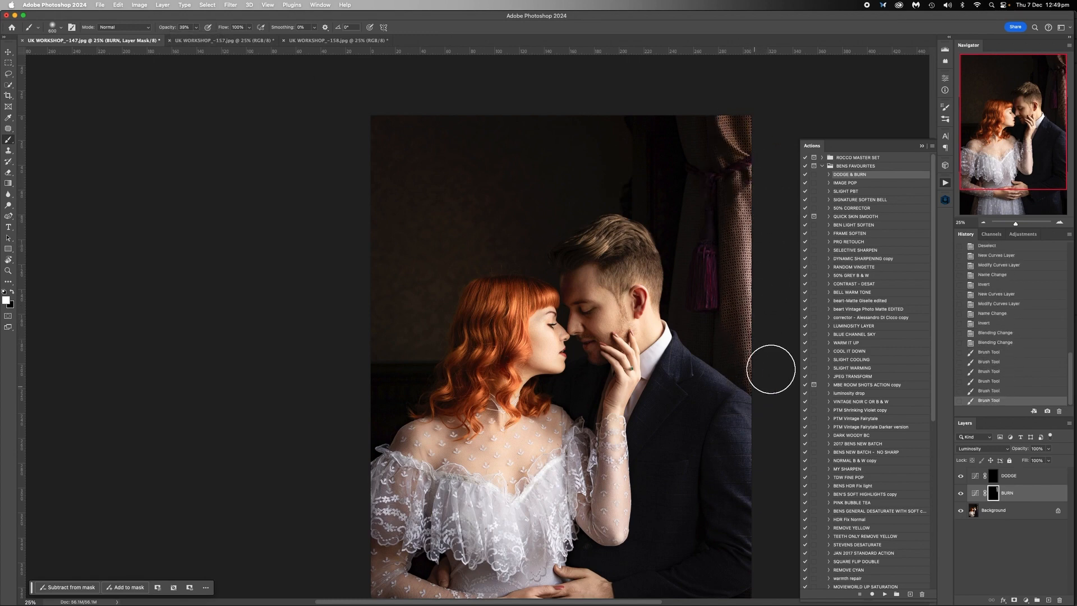
left_click_drag(761, 259, 762, 170)
left_click_drag(729, 98, 732, 232)
left_click_drag(720, 174, 720, 351)
left_click_drag(769, 154, 753, 338)
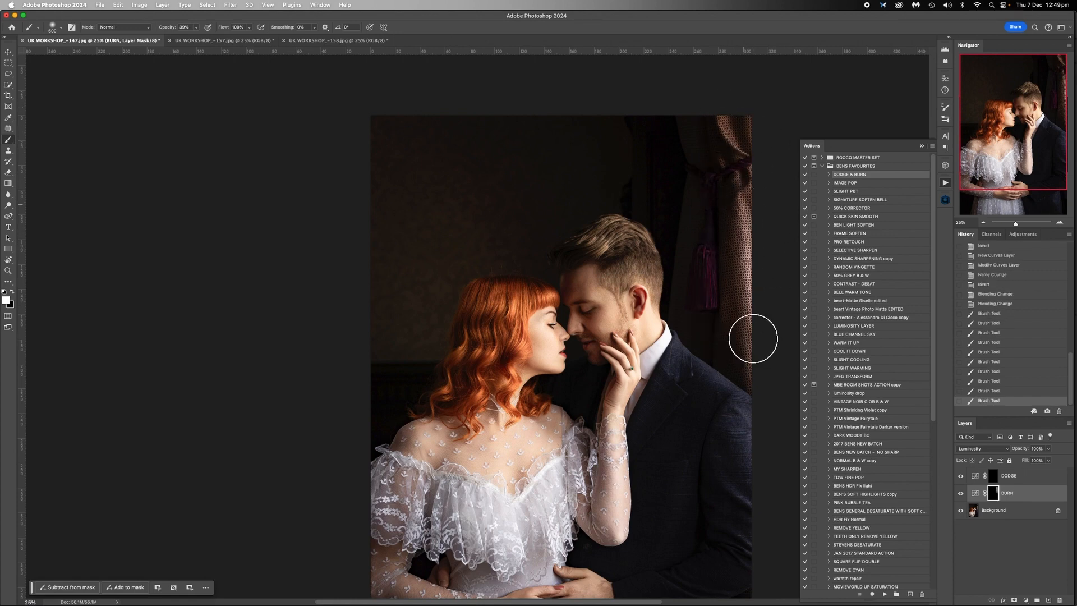
mouse_move(772, 274)
left_mouse_down()
mouse_move(753, 187)
mouse_move(763, 353)
mouse_move(754, 207)
left_mouse_up()
left_click_drag(760, 101, 751, 194)
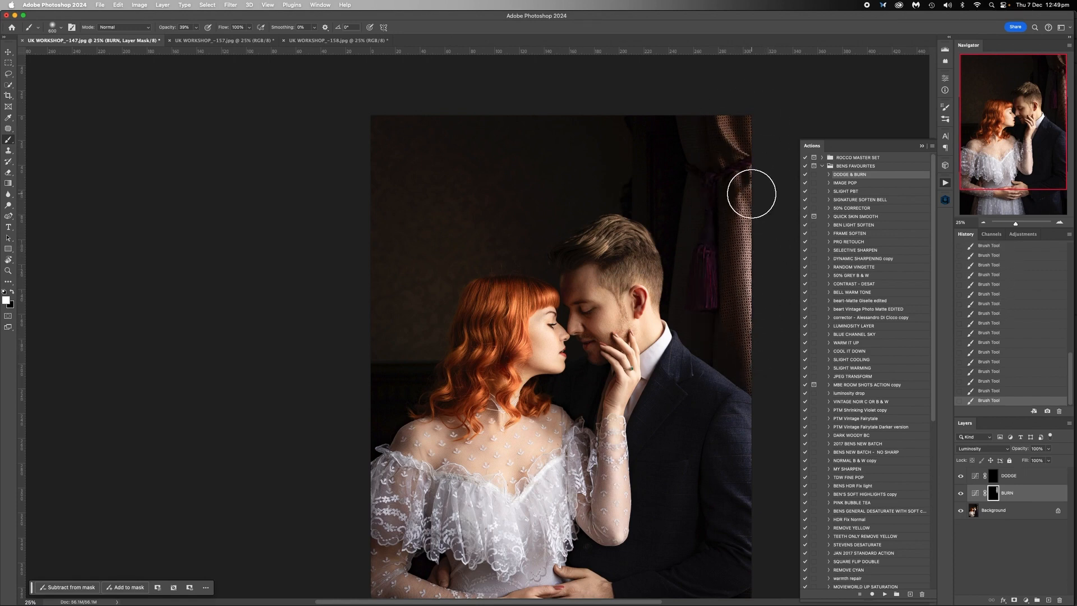
- Darken the background and outer areas around the couple on the BURN layer mask with a much larger brush
left_click(983, 223)
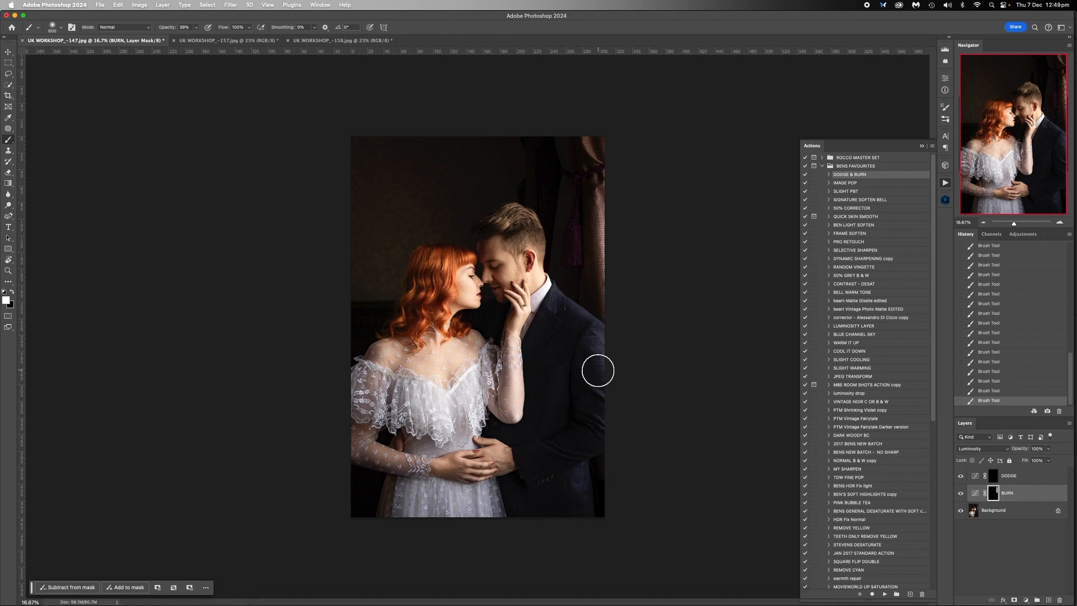
key("bracketright")
key("bracketright")
key("bracketright")
key("bracketright")
key("bracketright")
key("bracketright")
key("bracketright")
key("bracketright")
key("bracketright")
key("bracketright")
key("bracketright")
key("bracketright")
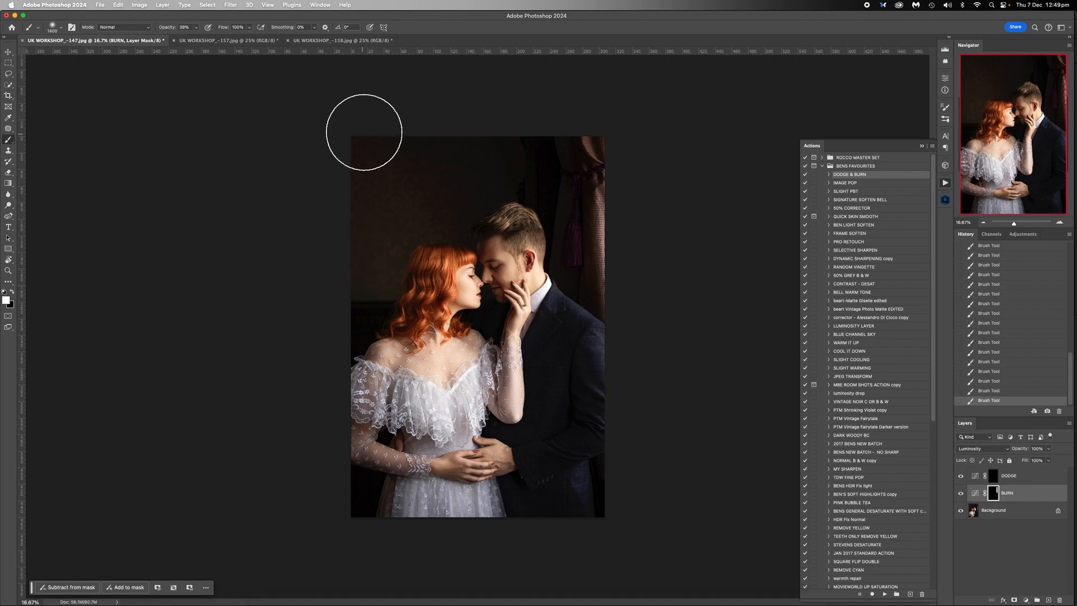
key("bracketright")
key("bracketright")
key("bracketright")
key("bracketright")
key("bracketright")
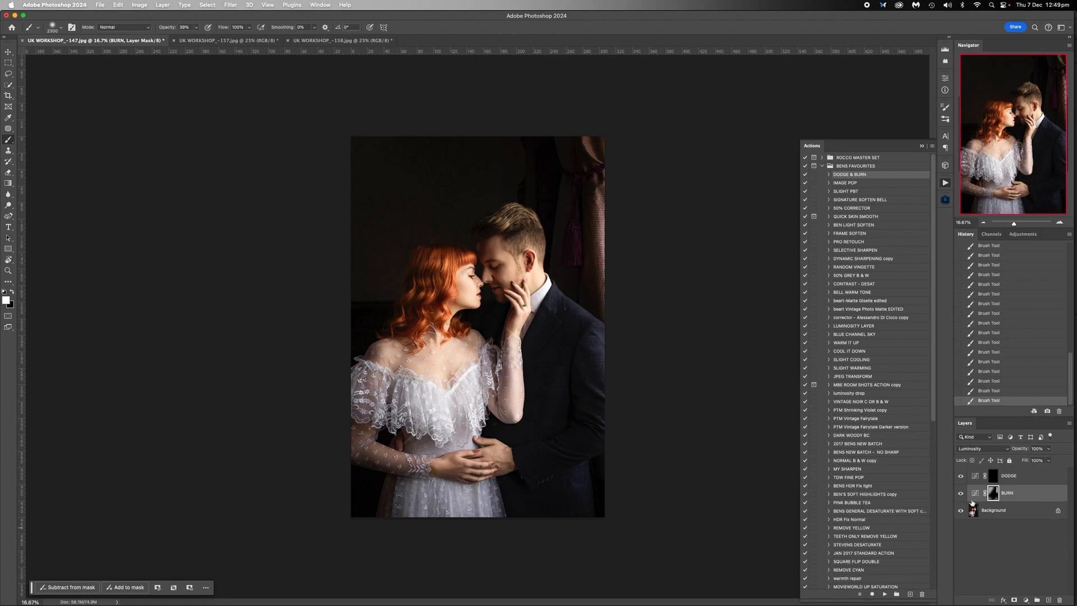
- Brighten the man's hair and face by painting white on the DODGE layer mask with a much smaller brush
left_click(1010, 473)
left_click(1059, 222)
left_click(1060, 222)
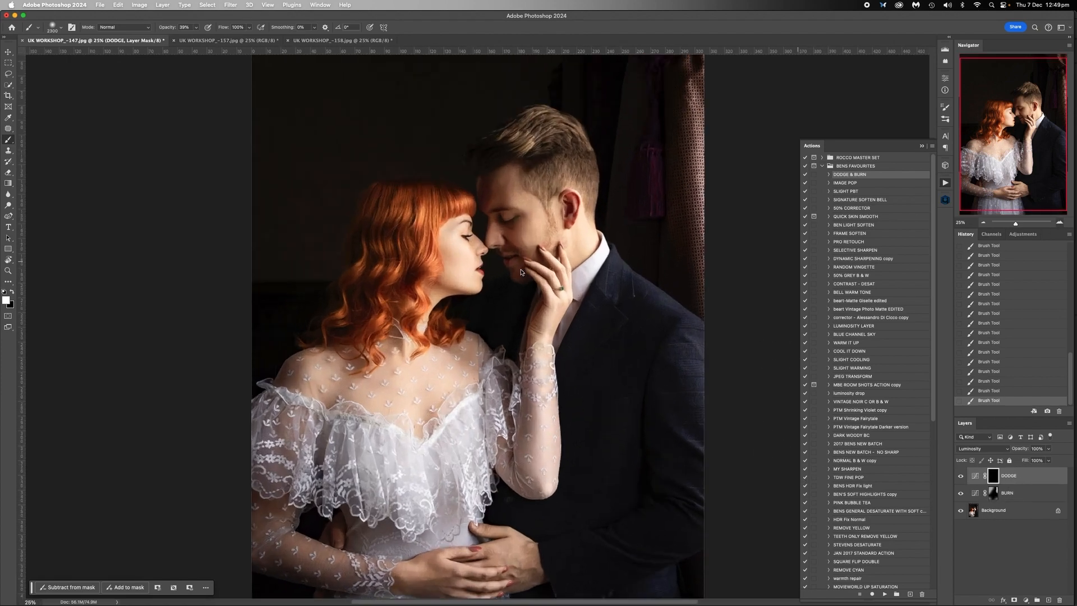
key("bracketleft")
key("bracketleft")
key("bracketleft")
key("bracketleft")
key("bracketleft")
key("bracketleft")
key("bracketleft")
key("bracketleft")
key("bracketleft")
key("bracketleft")
key("bracketleft")
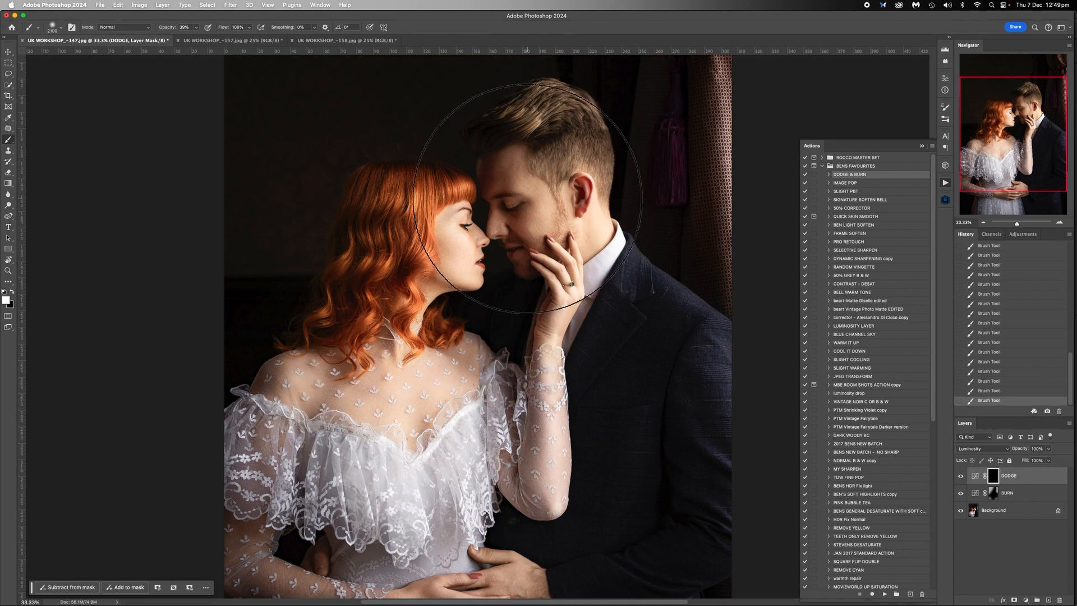
key("bracketleft")
key("bracketleft")
key("bracketleft")
key("bracketleft")
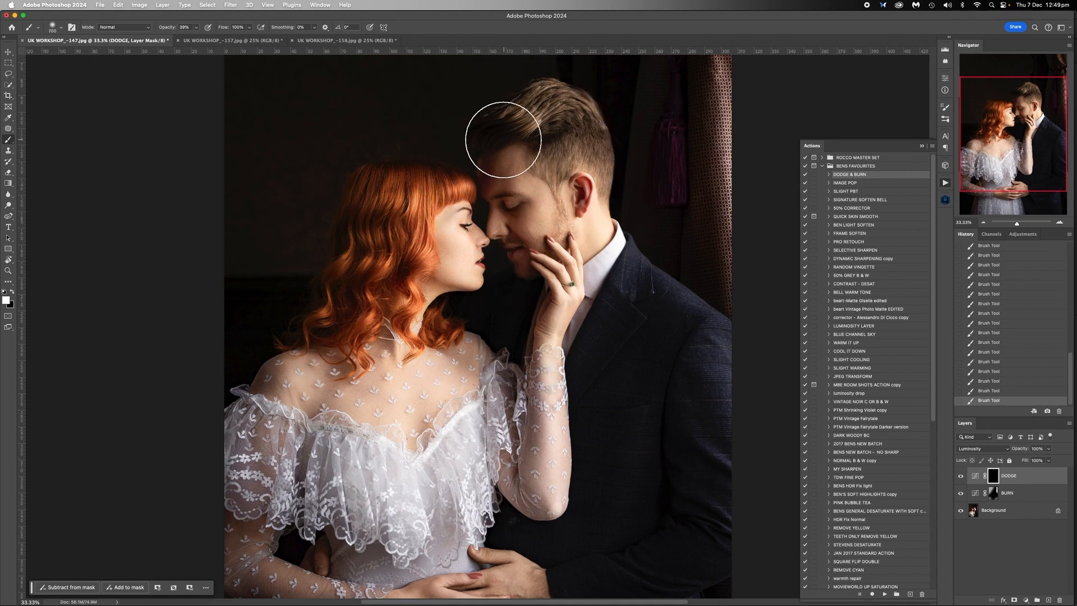
key("bracketleft")
key("bracketleft")
key("bracketleft")
key("bracketleft")
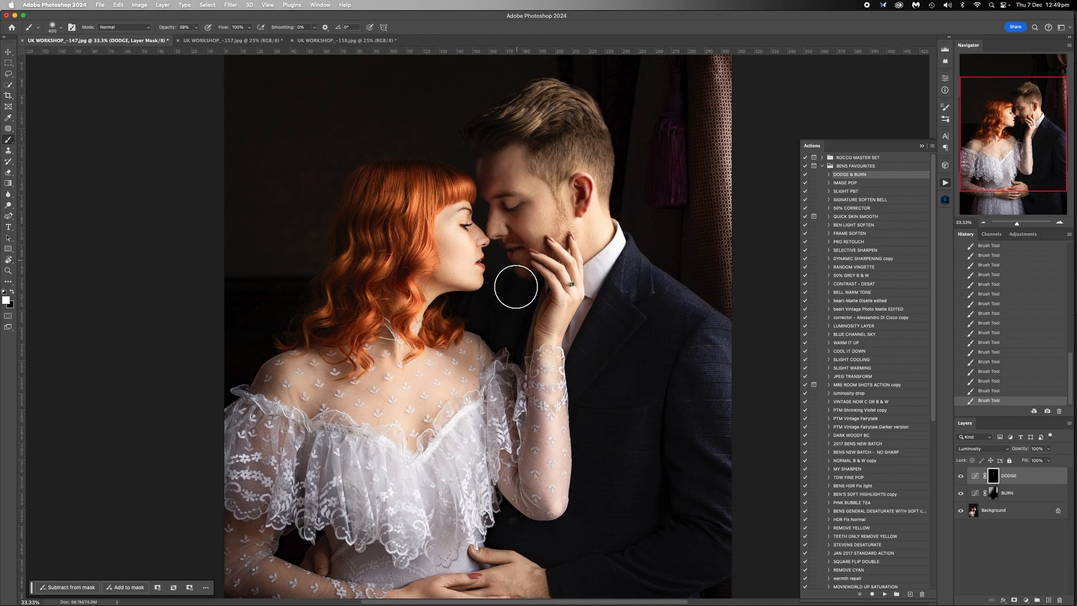
key("bracketright")
key("bracketright")
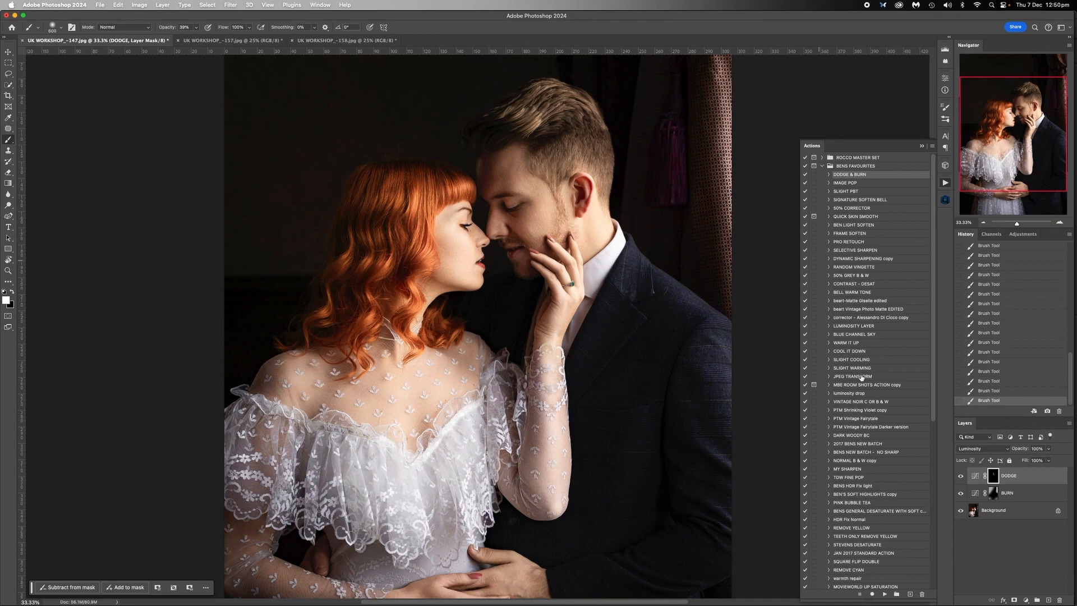
- Flatten the dodge and burn layers of the UK WORKSHOP_-147 photo and view the image at 25% zoom
right_click(1000, 525)
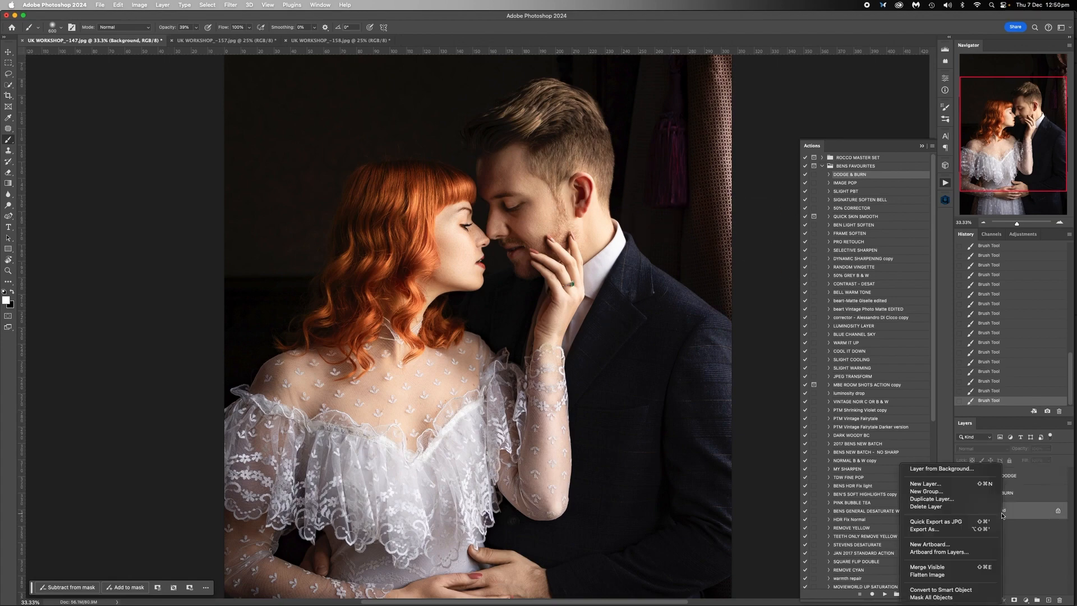
left_click(953, 579)
key("super+minus")
scroll(605, 240, "right", 3)
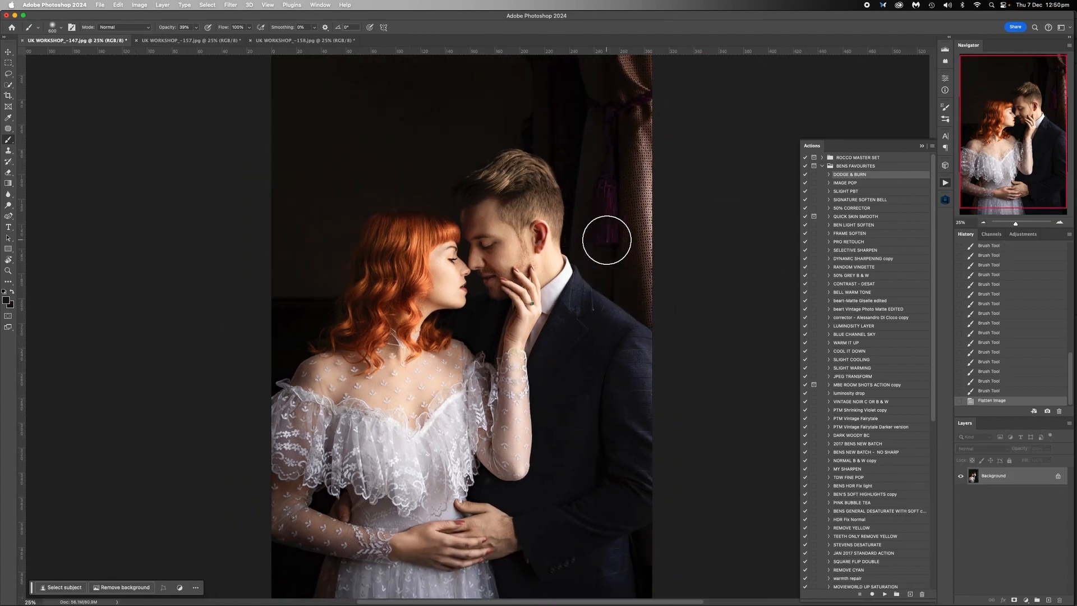
scroll(598, 240, "up", 3)
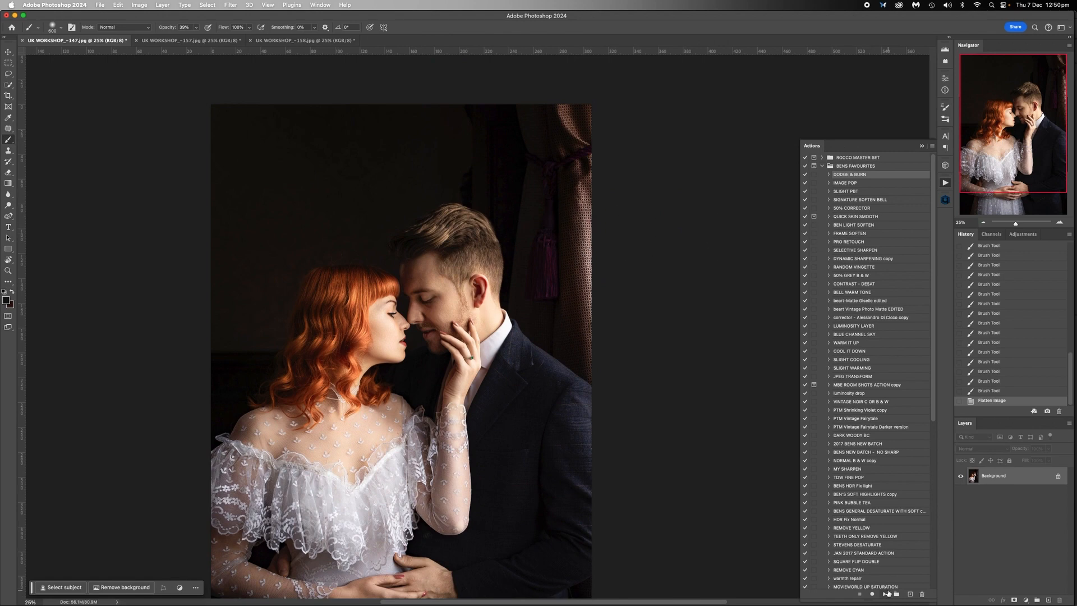
- Run the DODGE & BURN action and start darkening the bright curtain edge beside the man on the BURN layer mask
left_click(1003, 494)
left_click_drag(605, 202, 622, 340)
- Compare the curtain across the history states around the BURN layer's inversion and blending change, and restore the brush strokes
key("super+z")
key("super+z")
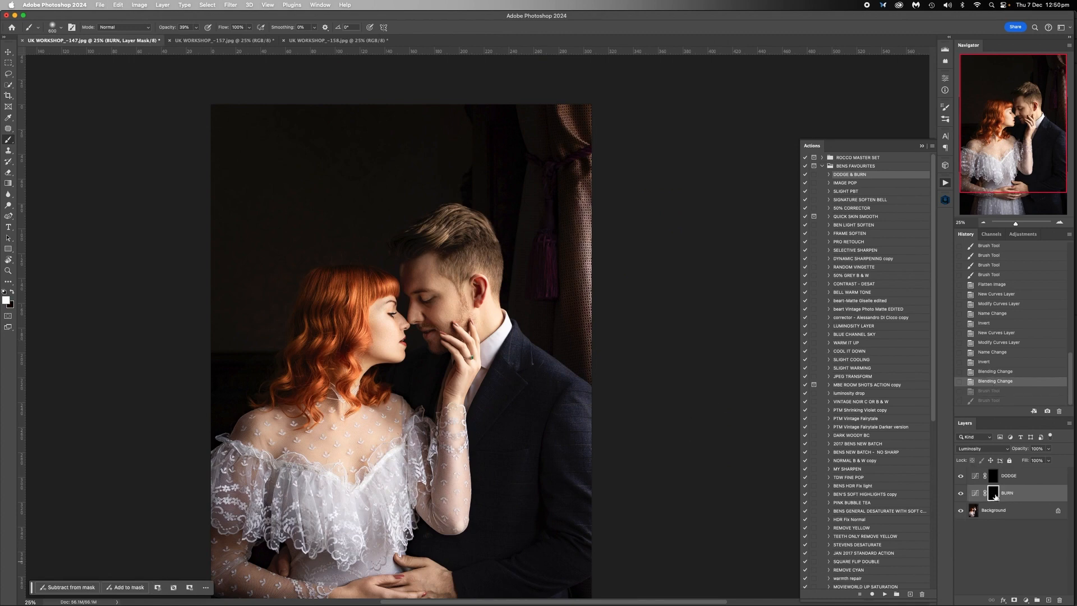
left_click(995, 371)
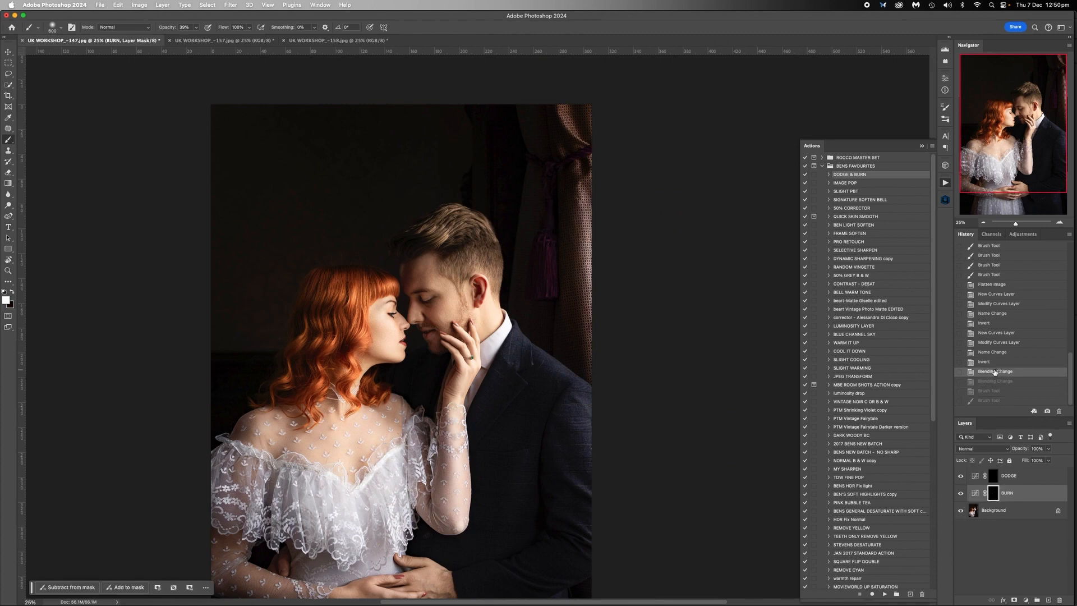
left_click(987, 362)
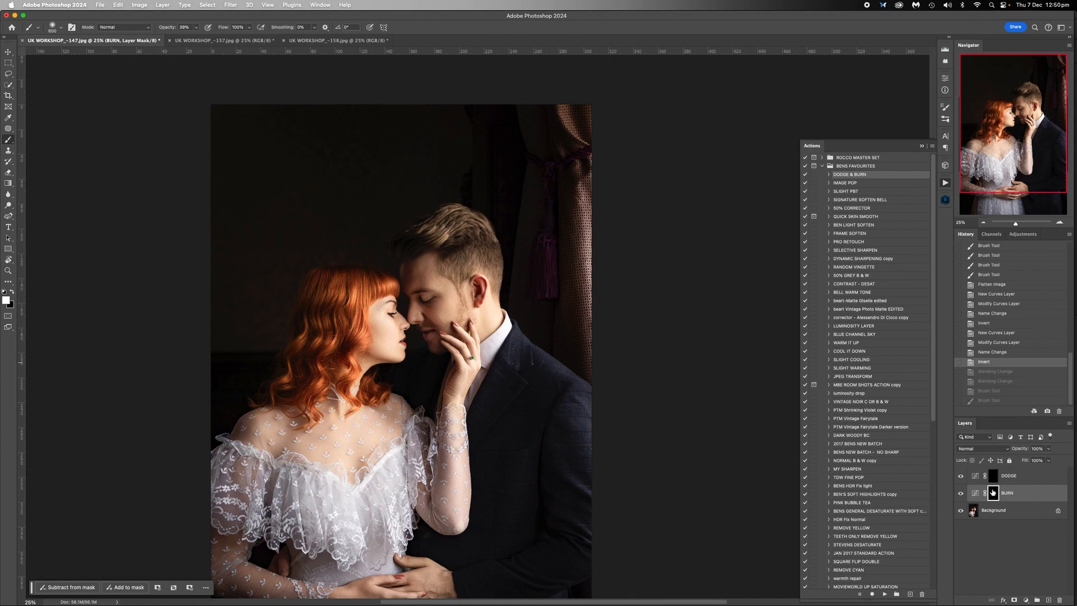
left_click(993, 372)
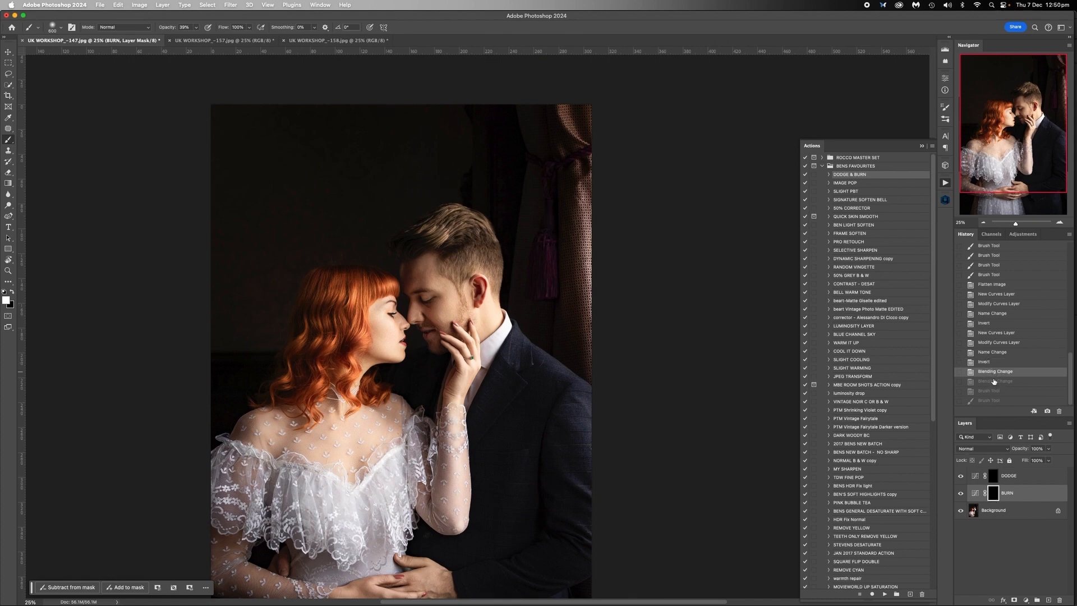
left_click(994, 381)
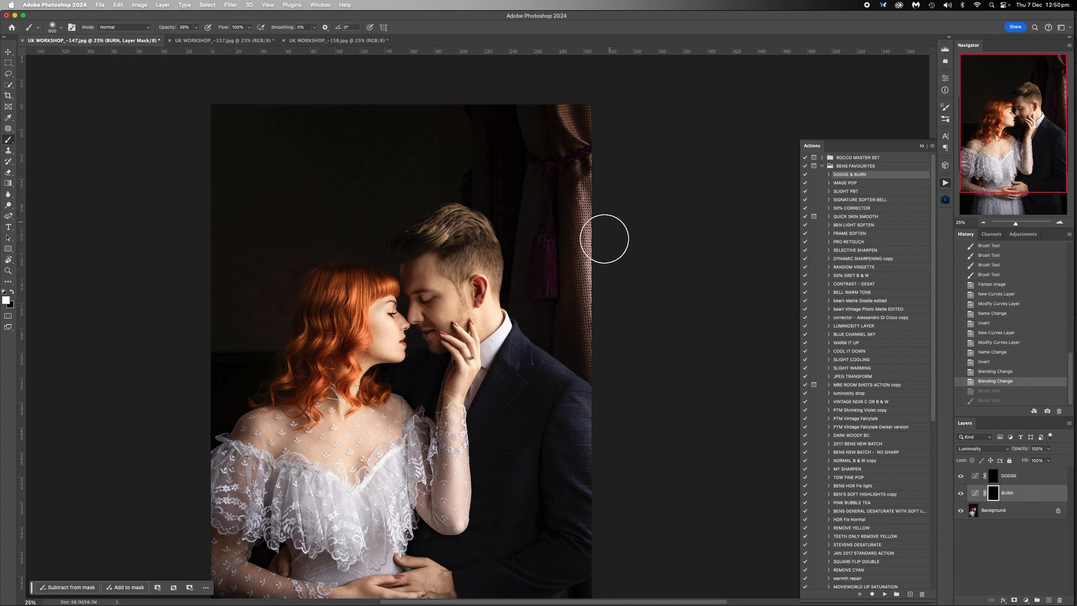
key("super+shift+z")
key("super+shift+z")
- Darken the bright curtain edge further with repeated white strokes on the BURN layer mask, and flatten the image
left_click_drag(614, 202, 612, 283)
left_click_drag(607, 235, 614, 322)
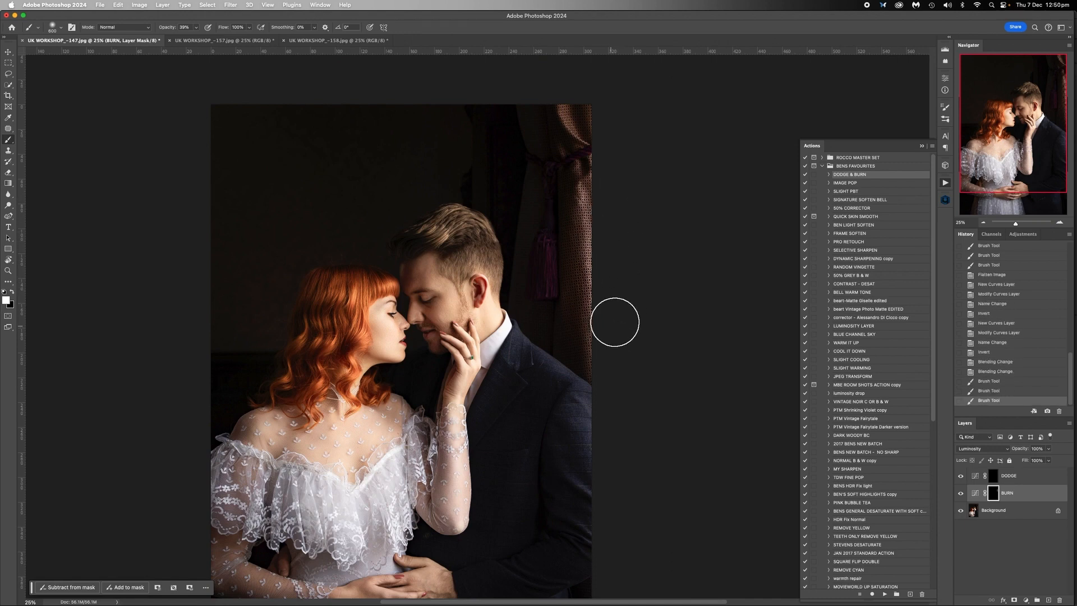
mouse_move(616, 213)
left_mouse_down()
mouse_move(629, 274)
mouse_move(600, 240)
mouse_move(611, 278)
left_mouse_up()
left_click_drag(606, 246, 610, 317)
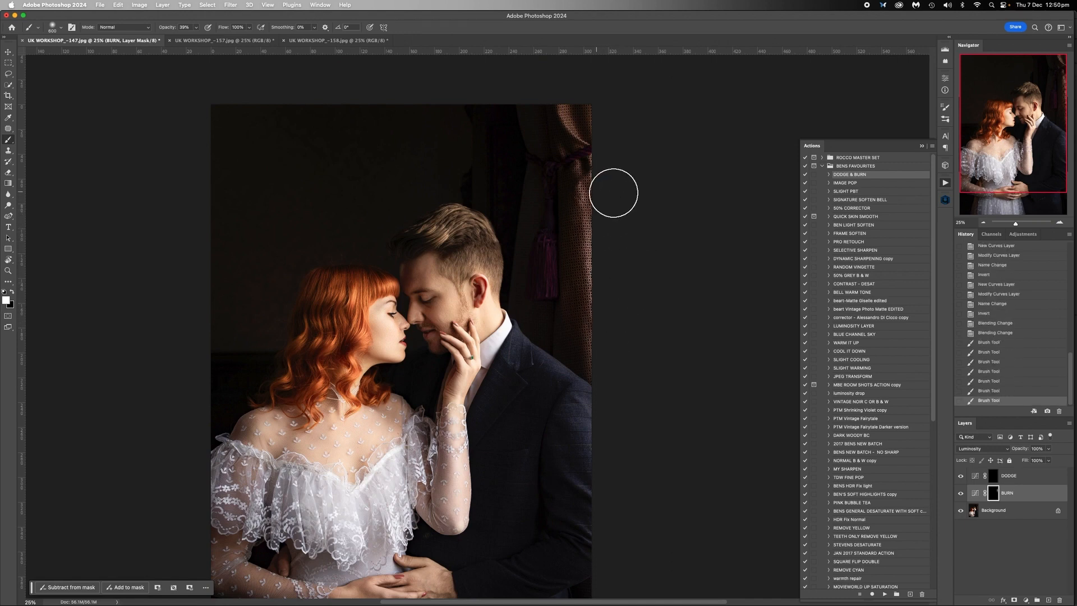
mouse_move(614, 194)
left_mouse_down()
mouse_move(598, 274)
mouse_move(619, 308)
left_mouse_up()
left_click_drag(614, 281, 619, 344)
left_click_drag(608, 231, 612, 157)
mouse_move(571, 106)
left_mouse_down()
mouse_move(626, 140)
mouse_move(612, 273)
left_mouse_up()
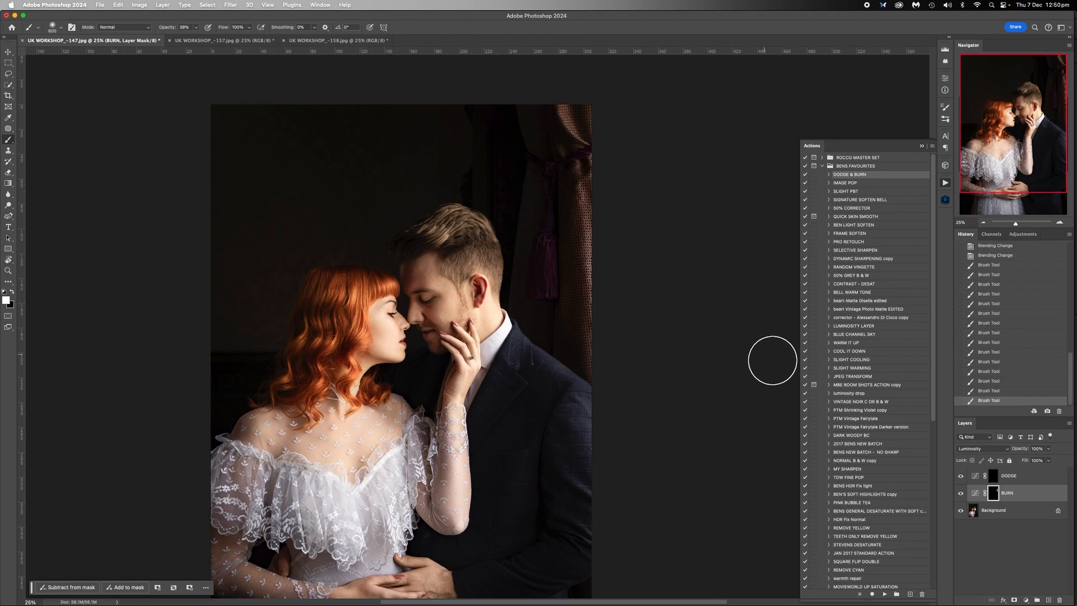
right_click(1001, 511)
left_click(942, 576)
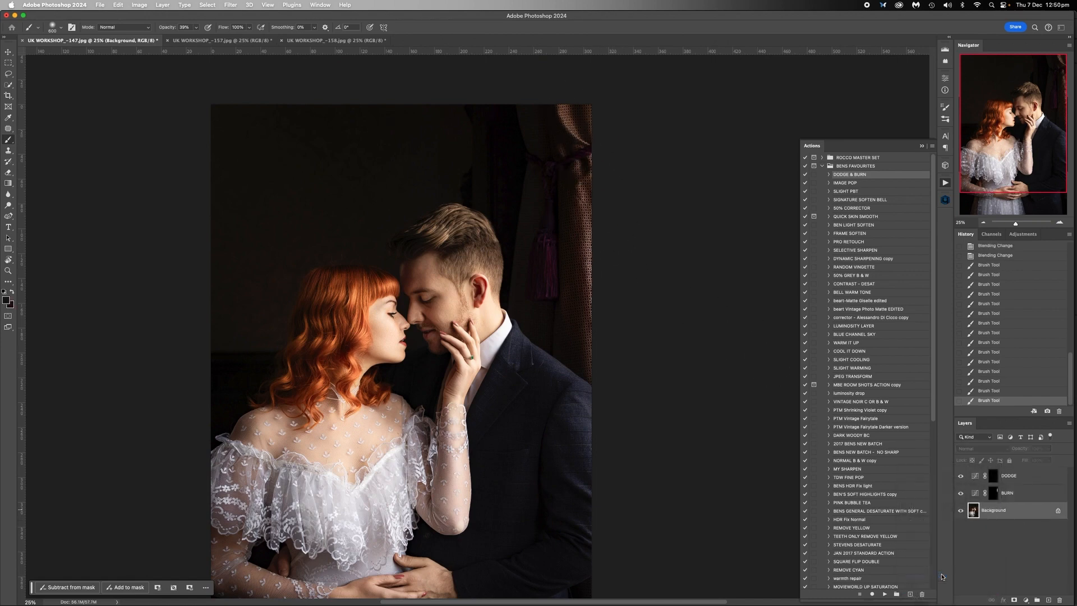
- Try the Burn tool on the bright curtain edge beside the man, and revert to the flattened image
right_click(9, 206)
left_click(43, 212)
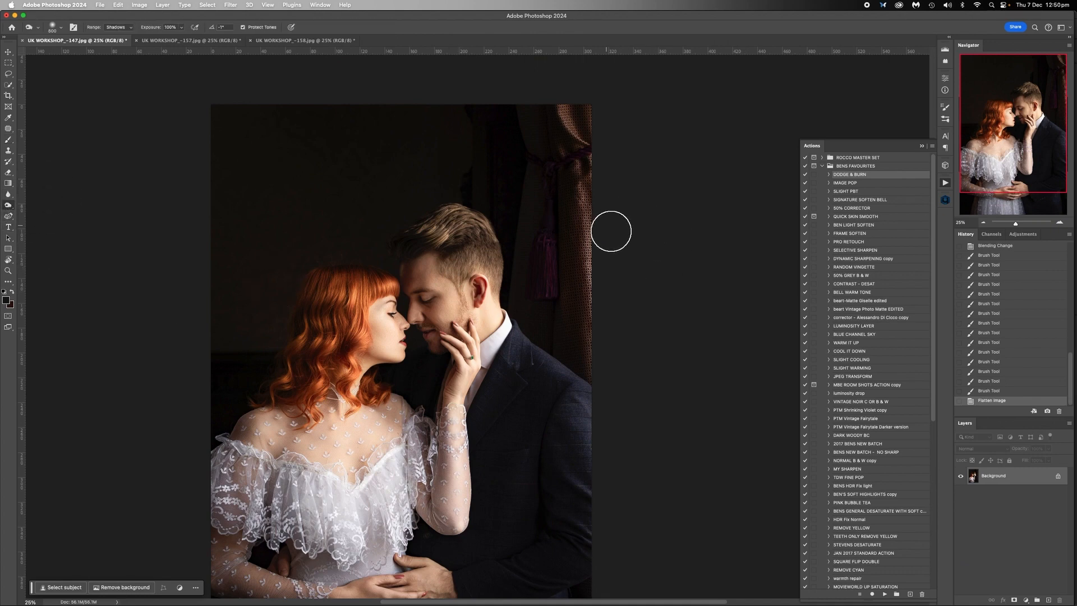
left_click(626, 269)
left_click(608, 303)
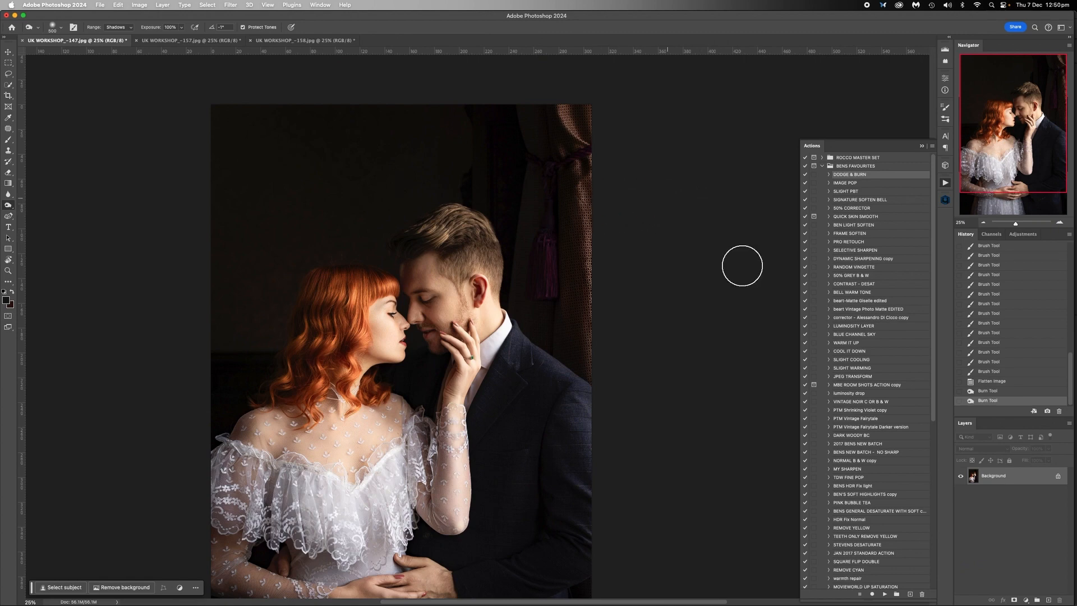
left_click(990, 382)
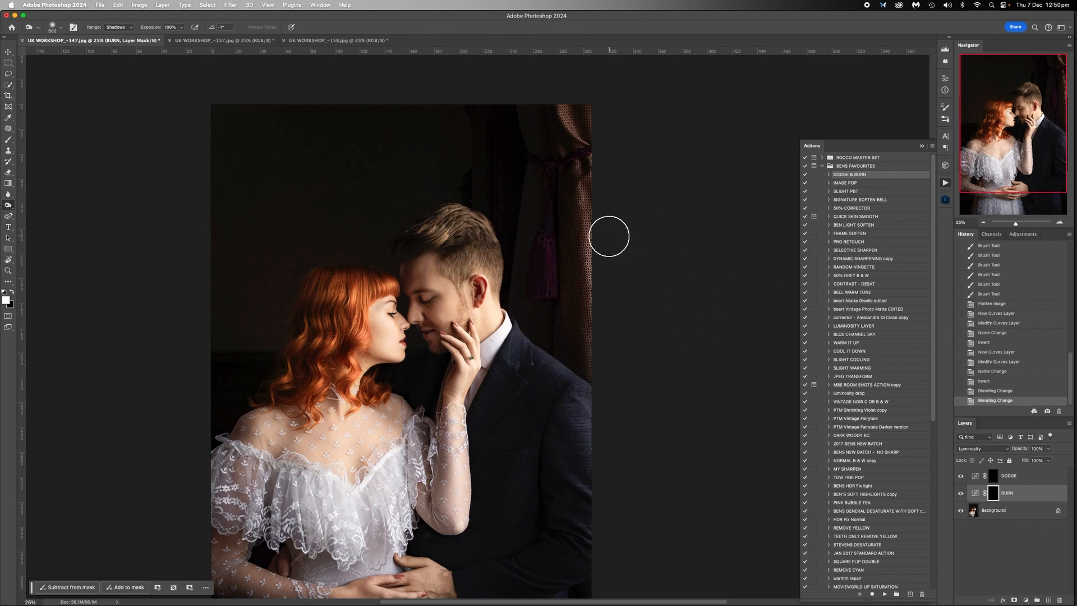
- Try to darken the curtain edge with the Burn tool on the BURN layer mask
left_click_drag(620, 264, 610, 248)
left_click_drag(610, 299, 609, 304)
mouse_move(613, 233)
left_mouse_down()
mouse_move(596, 263)
mouse_move(628, 312)
left_mouse_up()
key("bracketleft")
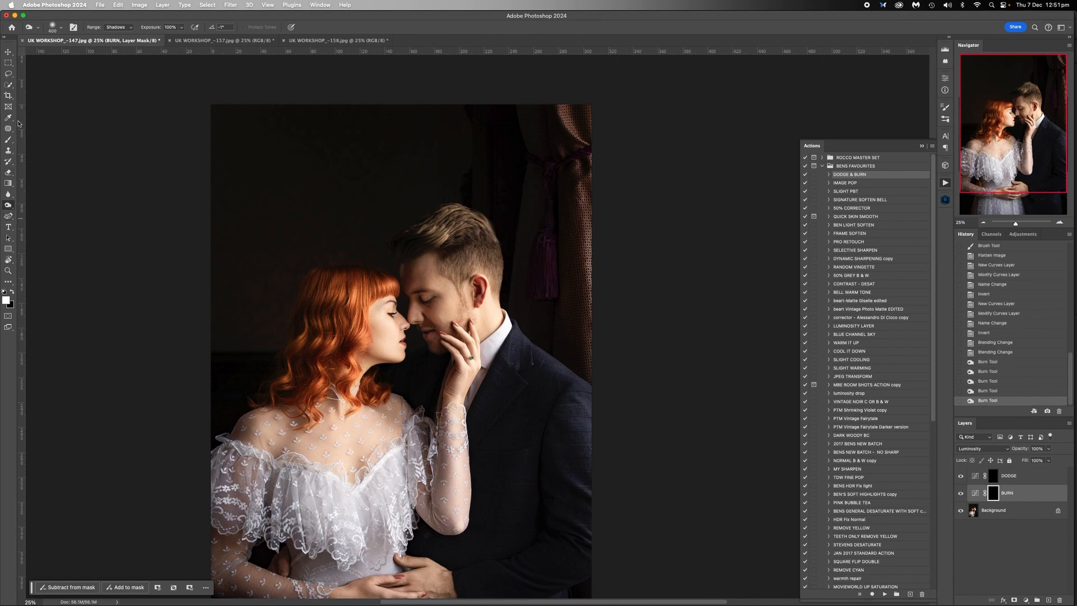
- Darken the full height of the curtain edge by painting white on the BURN layer mask with a 400 px brush
left_click(9, 139)
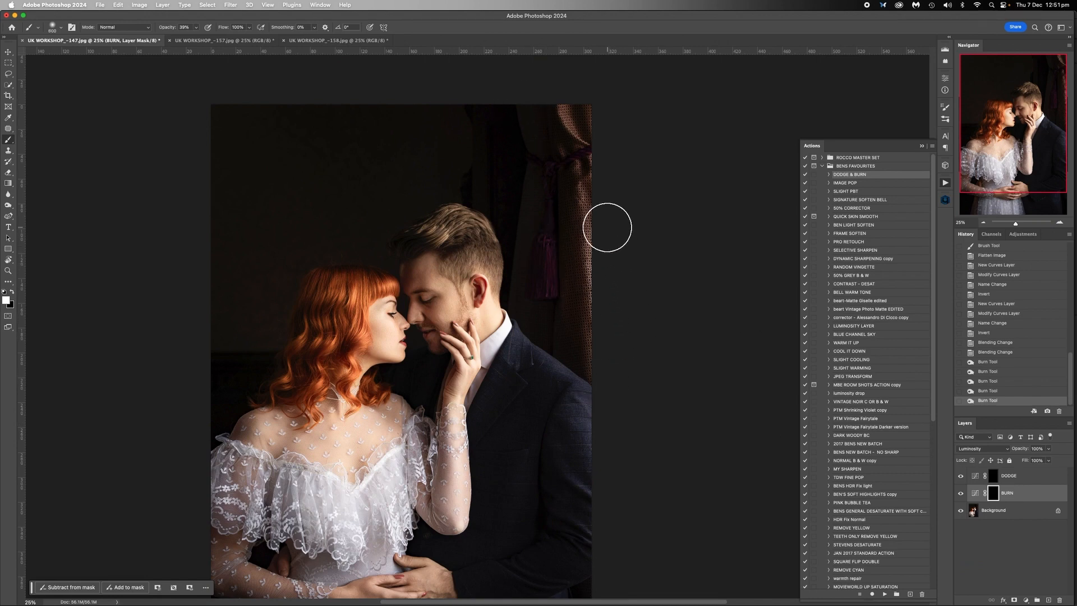
key("bracketleft")
key("bracketleft")
left_click_drag(601, 246, 607, 267)
left_click_drag(605, 196, 601, 244)
left_click_drag(600, 254, 605, 345)
left_click_drag(570, 106, 605, 165)
left_click_drag(601, 163, 606, 296)
left_click_drag(606, 296, 628, 398)
left_click_drag(627, 230, 601, 314)
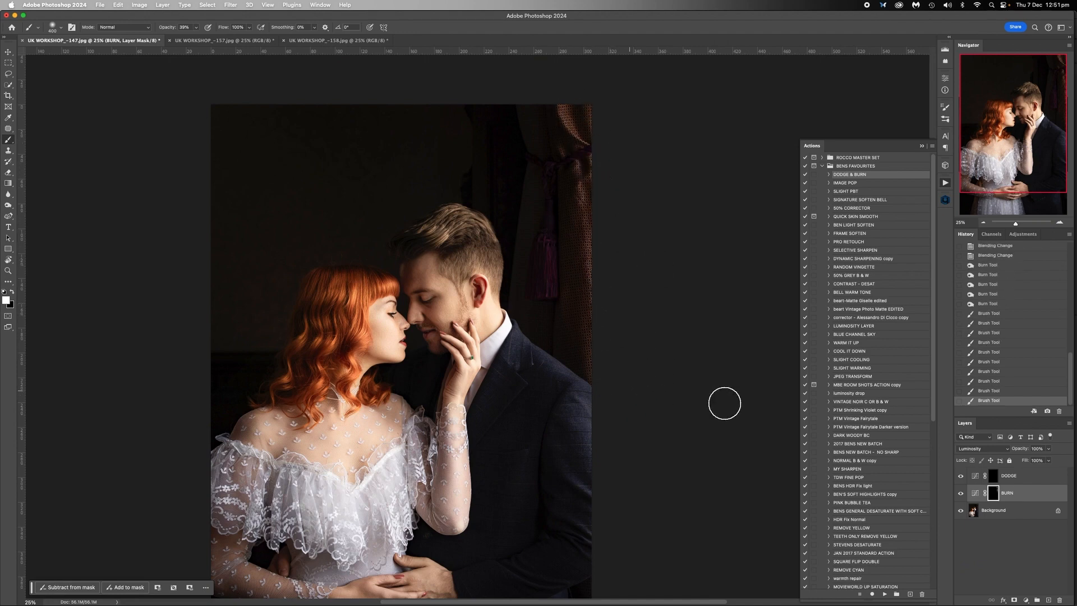
- Flatten the dodge and burn layers of the UK WORKSHOP_-147 photo
scroll(712, 473, "down", 5)
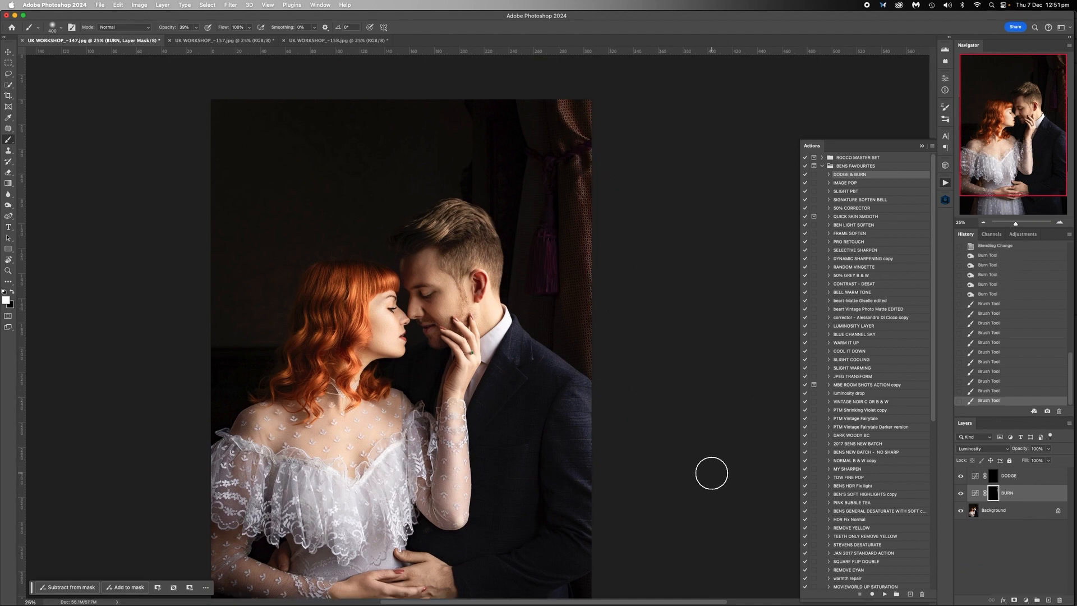
right_click(998, 512)
left_click(939, 577)
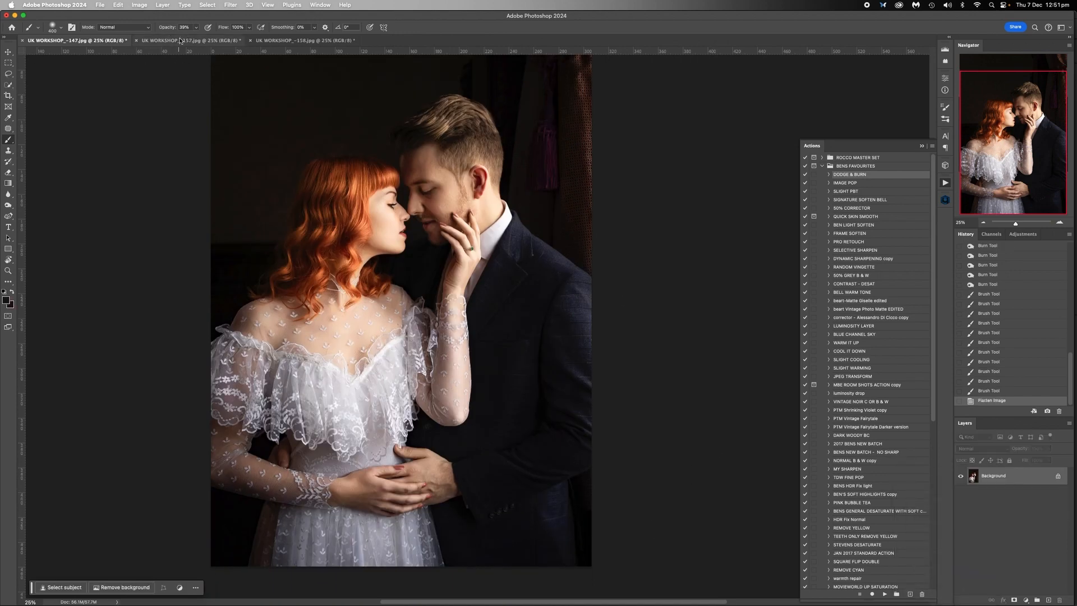
- In the UK WORKSHOP_-157 photo, remove the light streak in the dark background above the woman with a Content-Aware fill
left_click(181, 41)
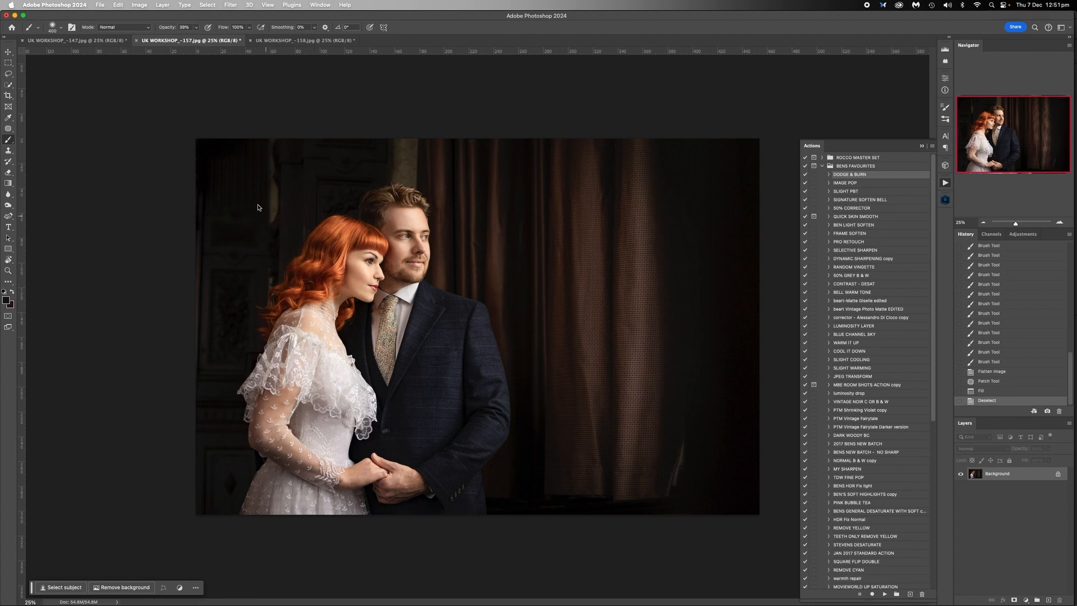
left_click(8, 129)
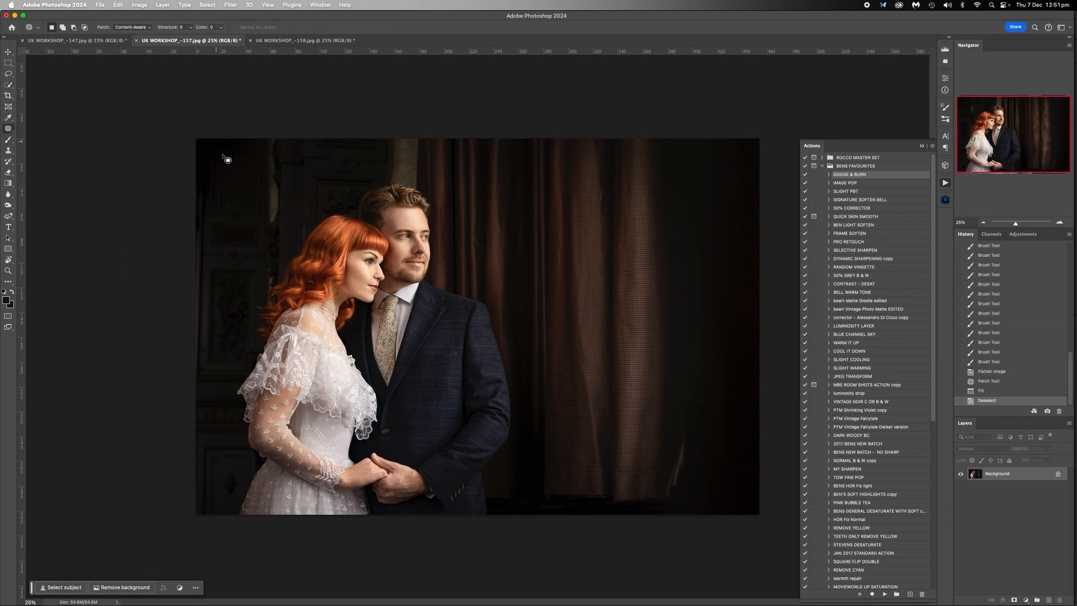
mouse_move(266, 136)
left_mouse_down()
mouse_move(267, 230)
mouse_move(280, 228)
mouse_move(295, 145)
left_mouse_up()
key("shift+BackSpace")
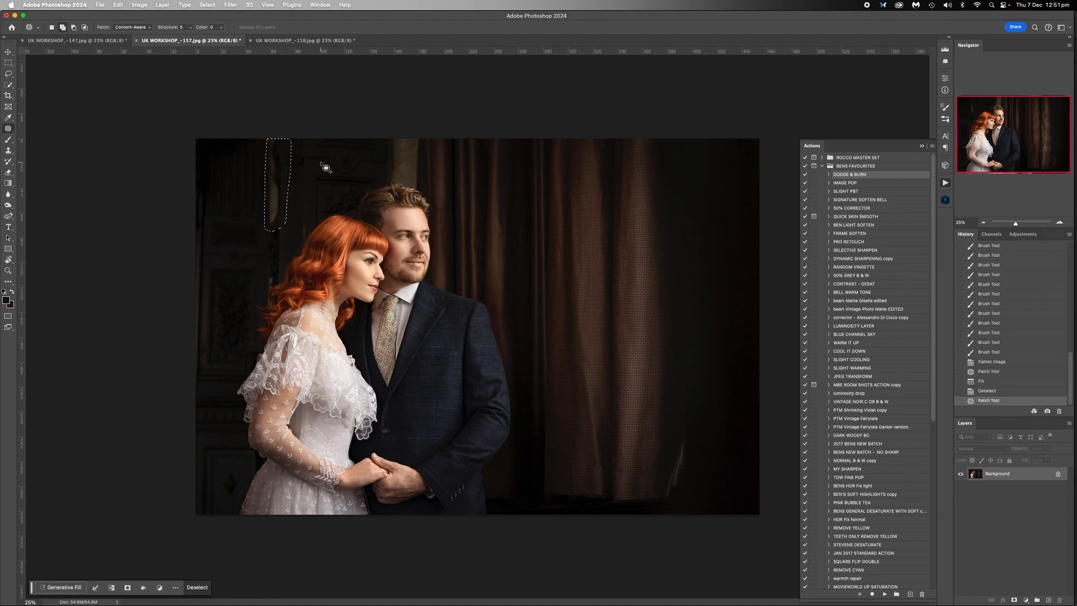
left_click(568, 350)
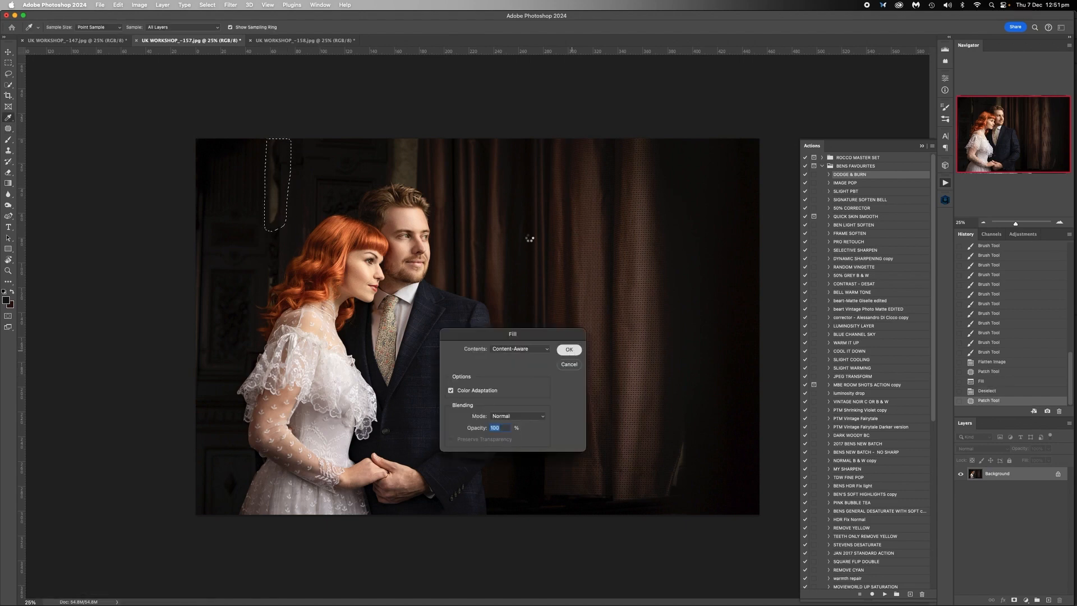
key("super+d")
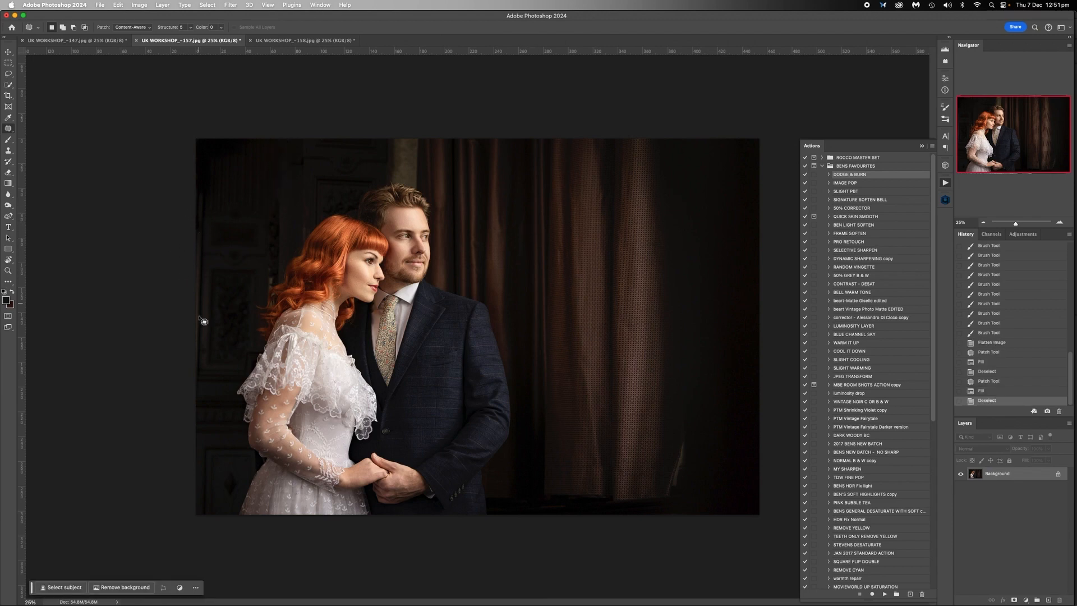
- Remove the distracting strip along the photo's left edge with a Content-Aware fill, and deselect it
mouse_move(195, 189)
left_mouse_down()
mouse_move(205, 203)
mouse_move(205, 335)
mouse_move(190, 377)
mouse_move(190, 185)
left_mouse_up()
key("shift+BackSpace")
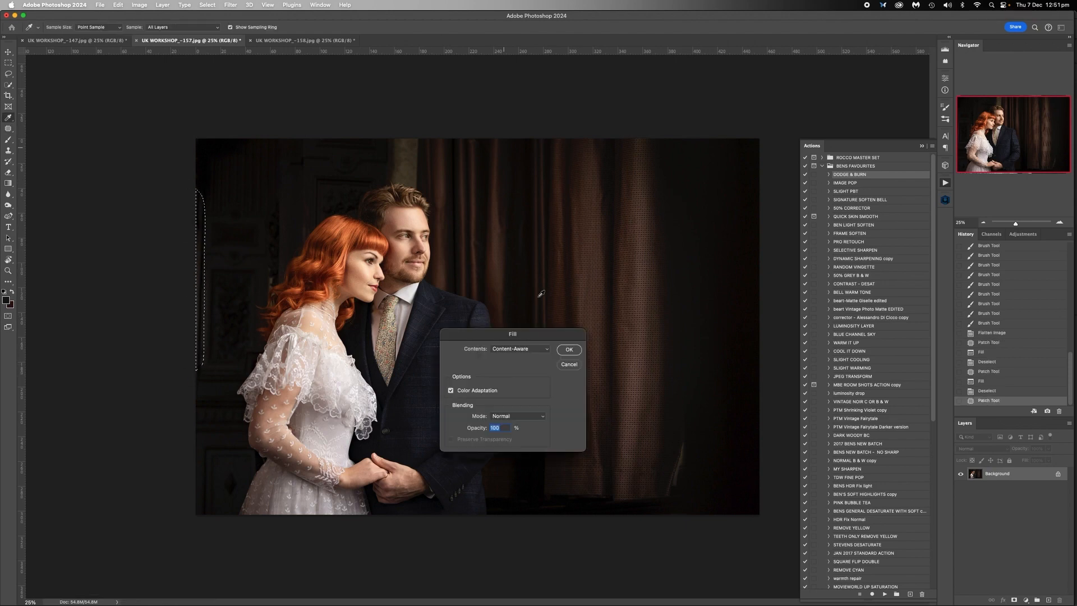
left_click(568, 351)
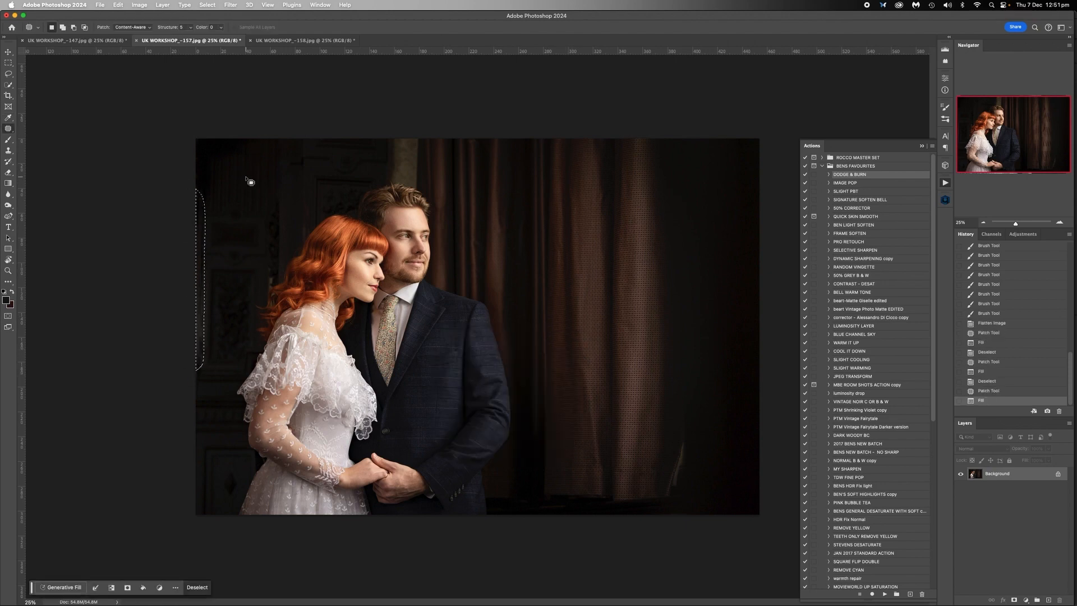
key("ctrl+d")
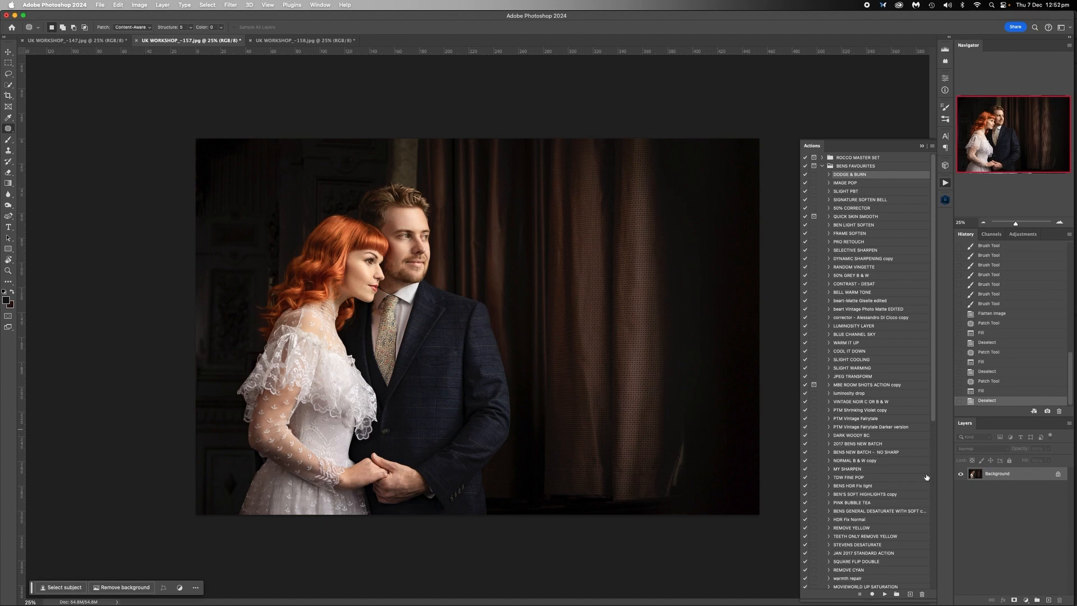
- Run the DODGE & BURN action on the photo and look through the actions in the ROCCO MASTER SET
left_click(885, 594)
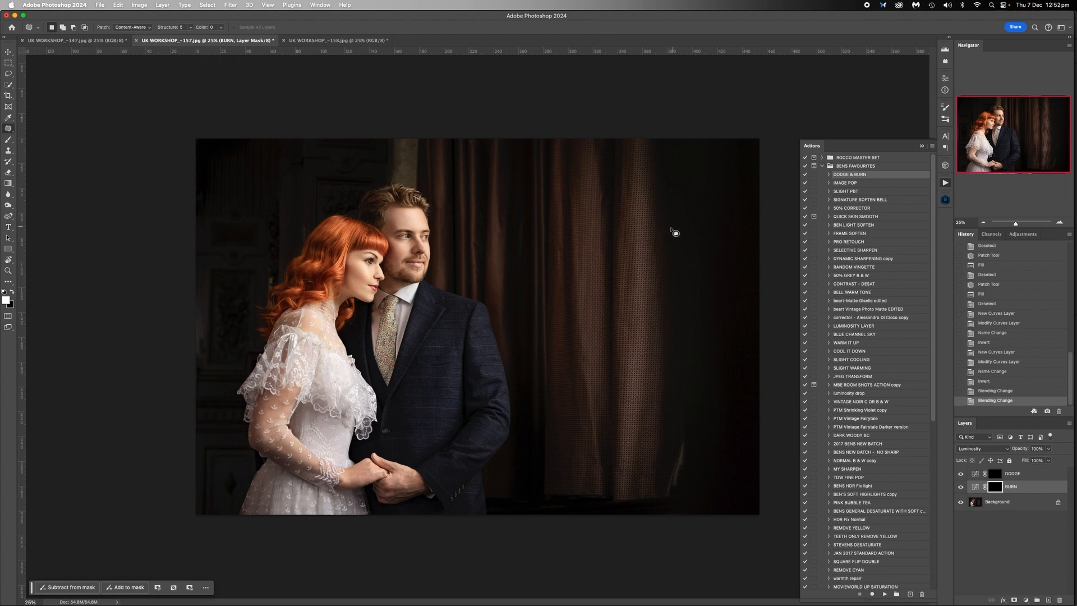
left_click(821, 158)
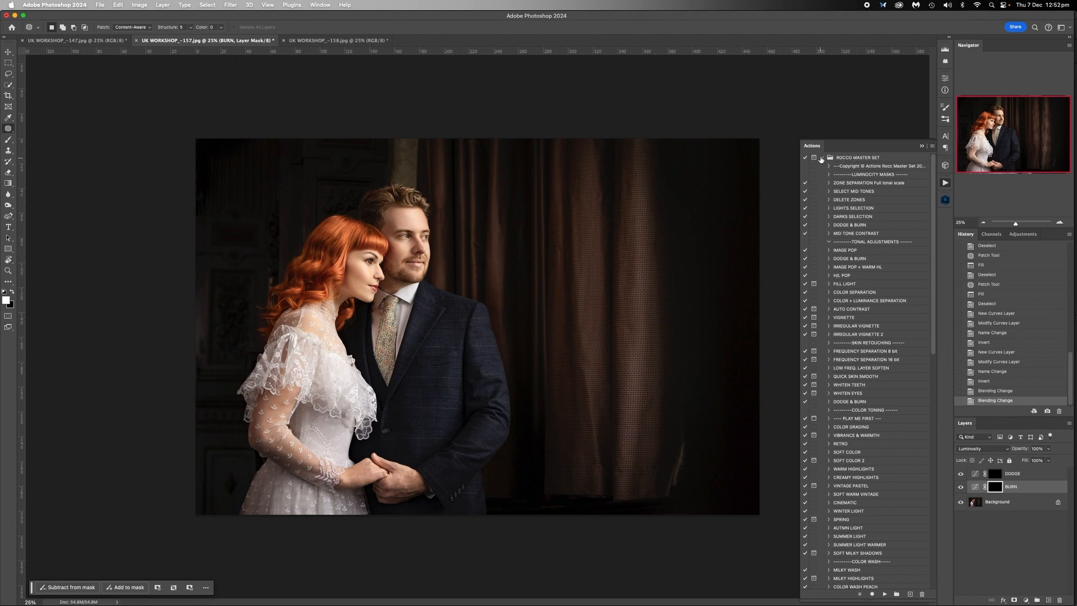
scroll(854, 338, "down", 5)
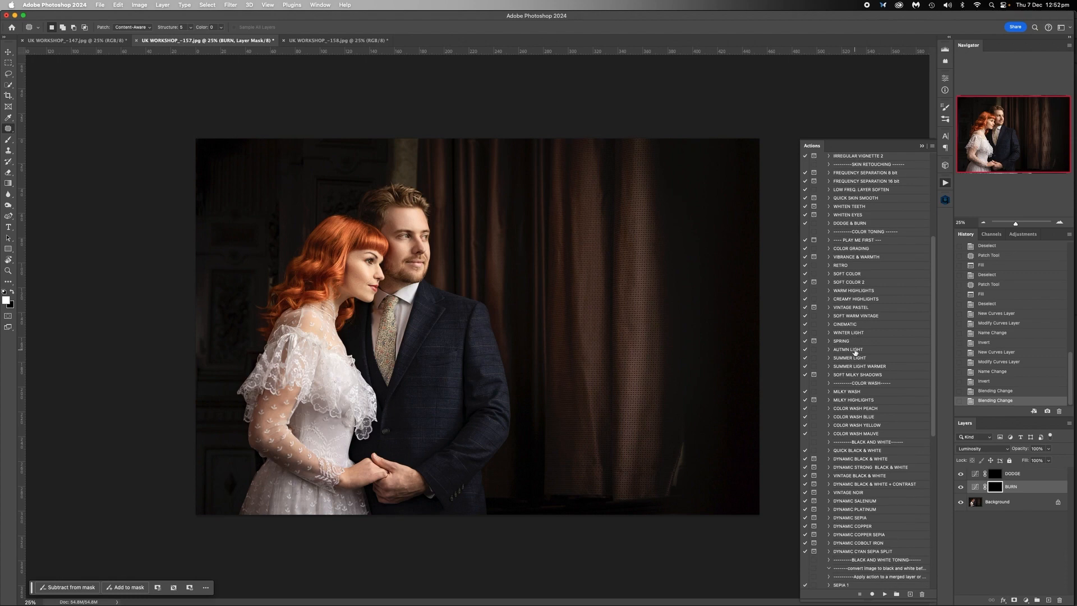
scroll(854, 353, "up", 5)
left_click(823, 157)
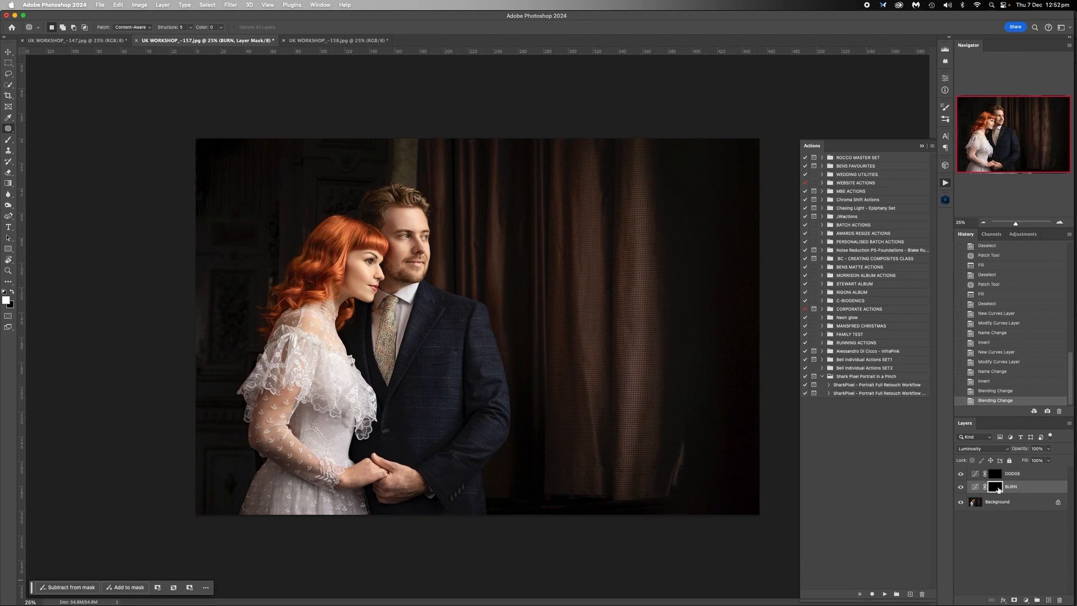
- Darken the photo's left edge on the BURN layer mask with a much larger brush at 43% opacity
left_click(8, 139)
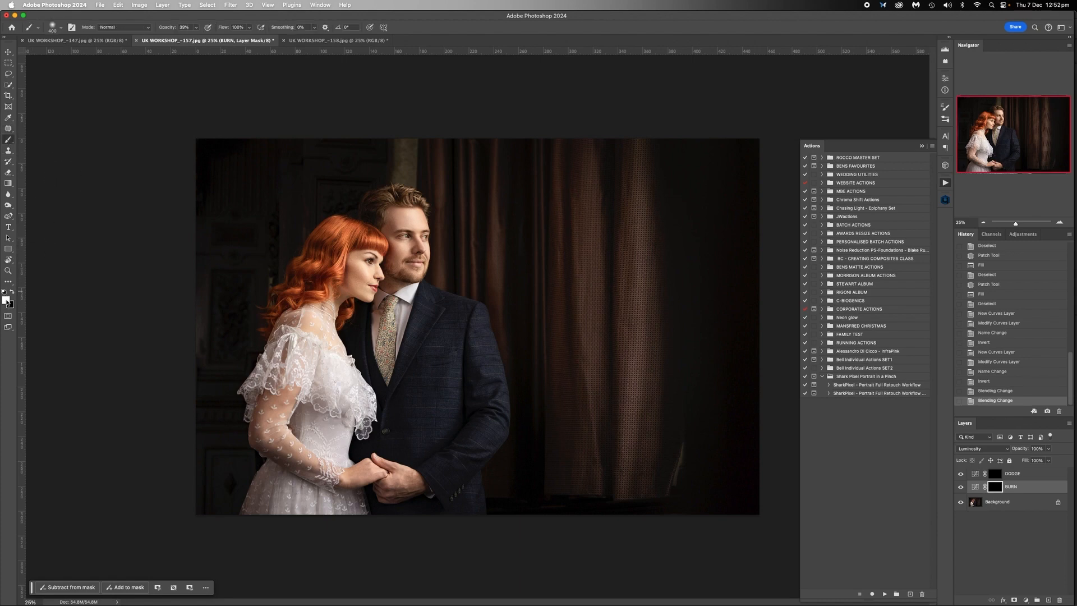
left_click(196, 27)
left_click_drag(198, 38, 199, 38)
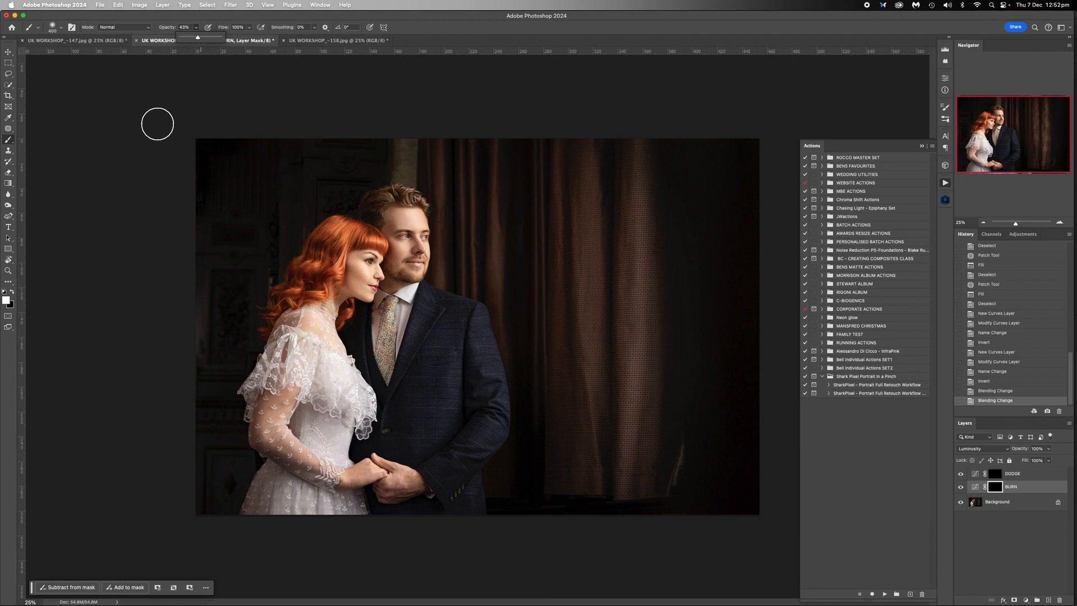
key("bracketright")
key("bracketright")
key("bracketright")
key("bracketright")
key("bracketright")
mouse_move(186, 162)
left_mouse_down()
mouse_move(190, 318)
mouse_move(196, 237)
mouse_move(202, 288)
left_mouse_up()
- Darken the lighter background patch above the man's head on the BURN layer mask with a smaller brush
key("bracketleft")
key("bracketleft")
key("bracketleft")
key("bracketleft")
left_click_drag(403, 163, 409, 174)
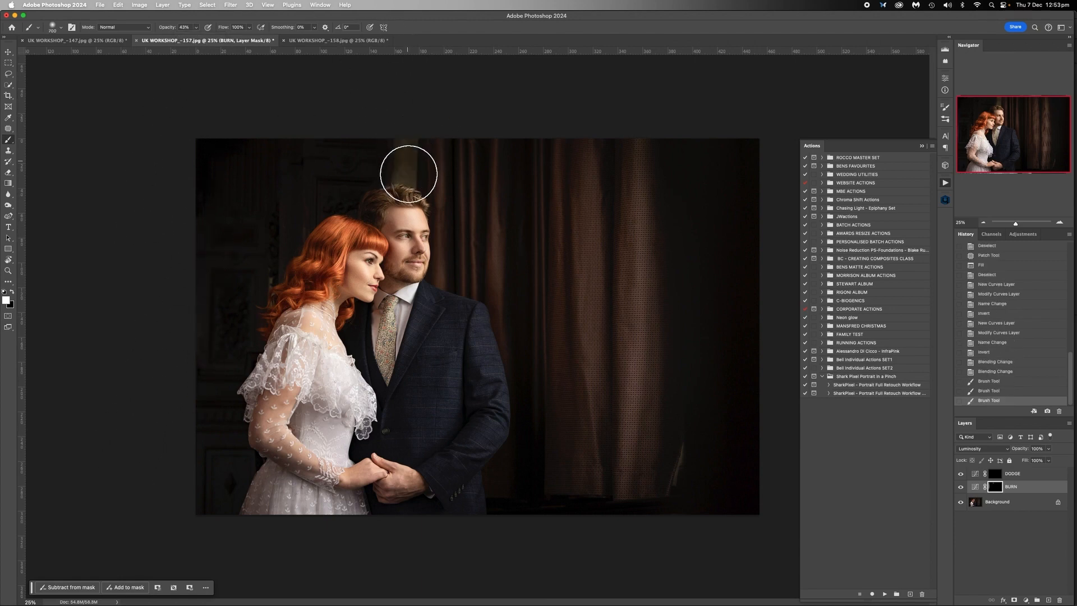
left_click_drag(411, 120, 411, 132)
- Darken the bright curtain folds and the photo's lower edge on the BURN layer mask with an 800 px brush
key("bracketright")
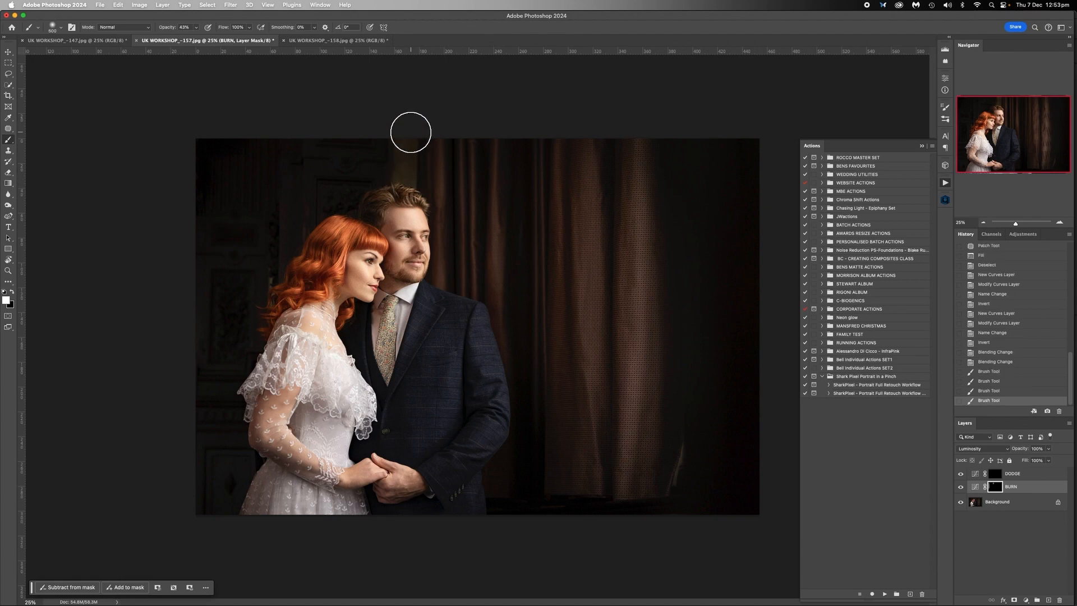
key("backslash")
key("backslash")
key("bracketright")
key("bracketright")
key("bracketright")
left_click_drag(638, 320, 627, 496)
mouse_move(586, 464)
left_mouse_down()
mouse_move(584, 146)
mouse_move(631, 572)
left_mouse_up()
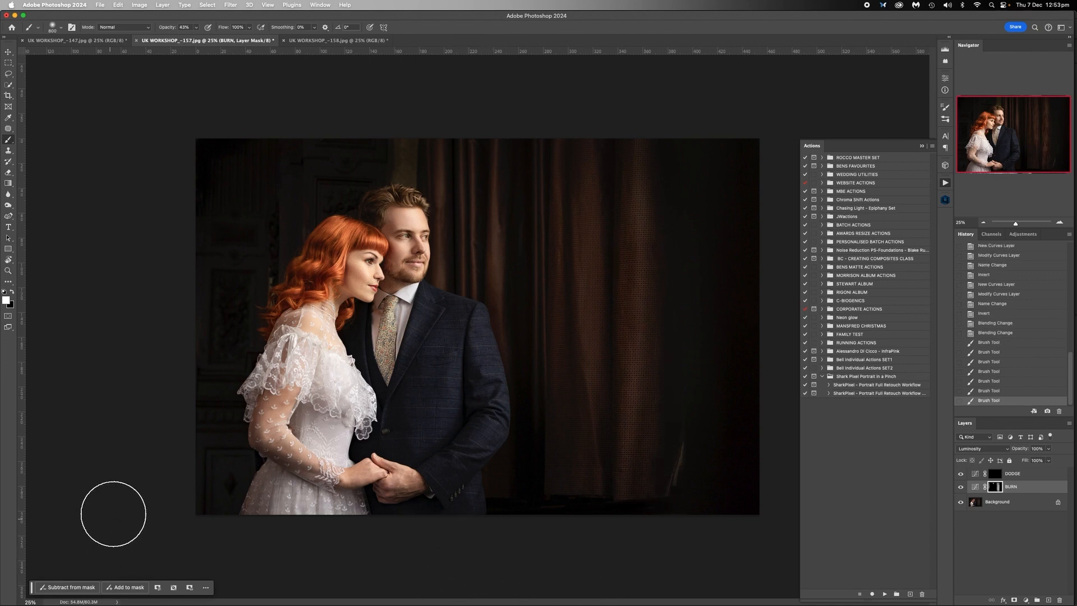
left_click_drag(197, 515, 197, 518)
mouse_move(219, 481)
left_mouse_down()
mouse_move(343, 561)
mouse_move(375, 538)
mouse_move(501, 516)
left_mouse_up()
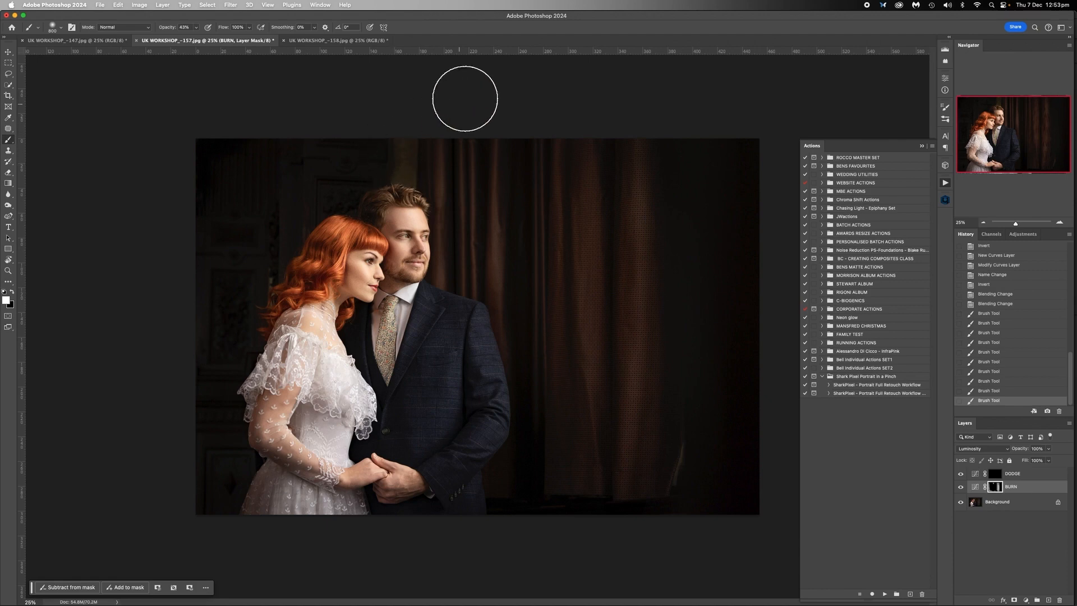
- Darken the background along the photo's left side with two more strokes on the BURN layer mask, and flatten the image
mouse_move(272, 150)
left_mouse_down()
mouse_move(160, 234)
mouse_move(166, 396)
mouse_move(251, 286)
left_mouse_up()
left_click_drag(180, 311, 145, 412)
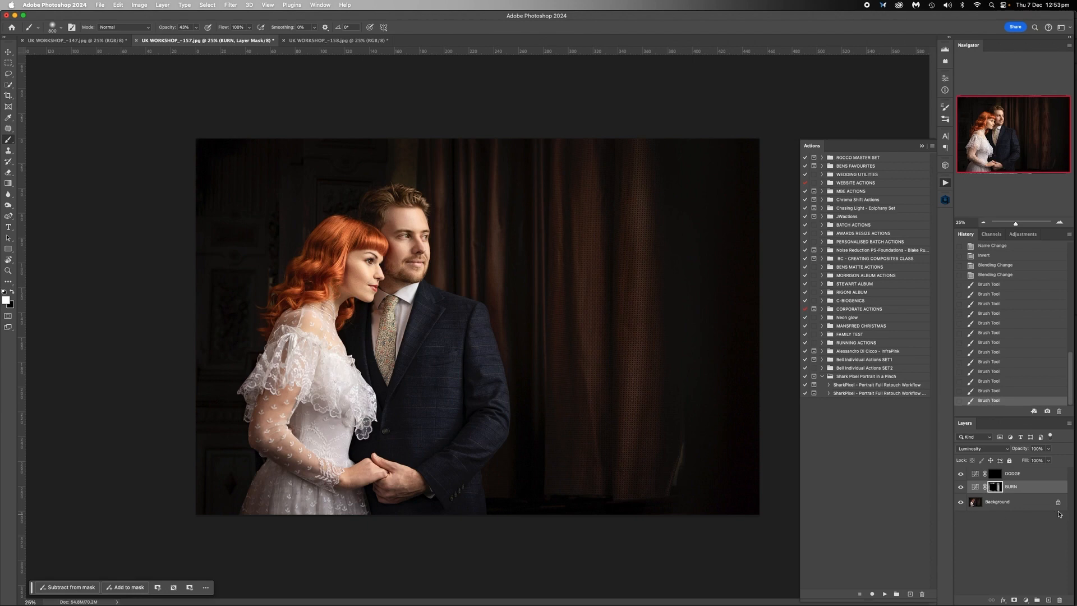
right_click(988, 501)
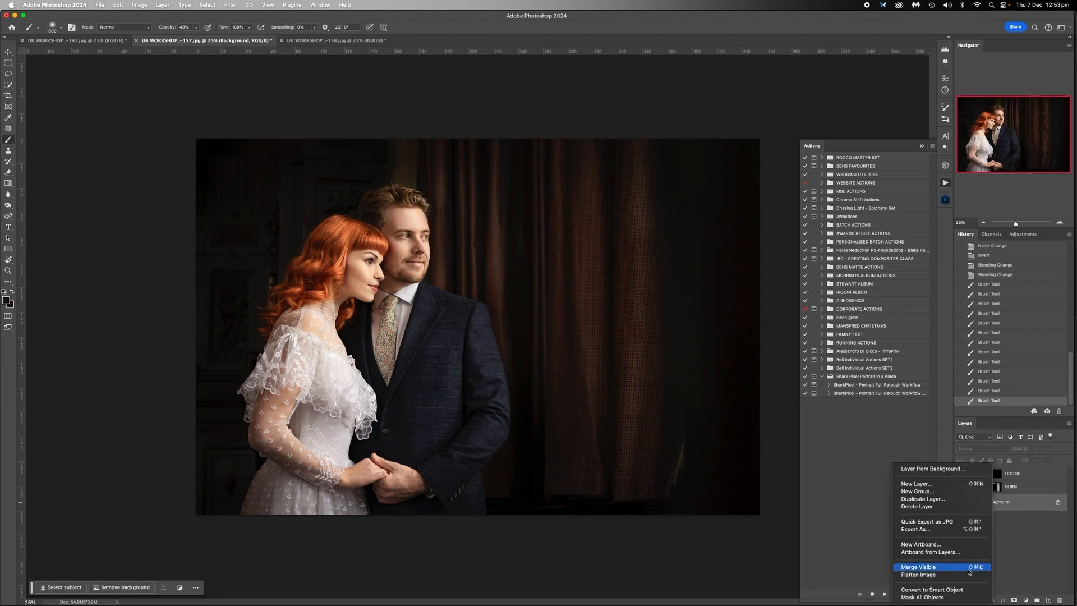
left_click(925, 571)
- Switch to UK WORKSHOP_-158.jpg, fit the whole photo in view and run the DODGE & BURN action from BENS FAVOURITES
left_click(110, 41)
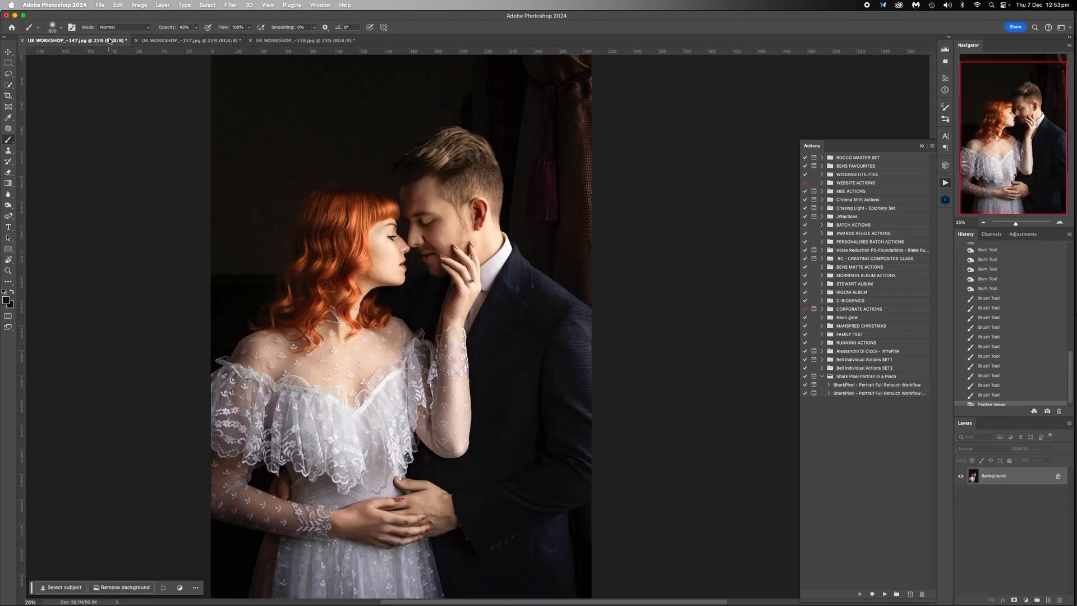
left_click(317, 40)
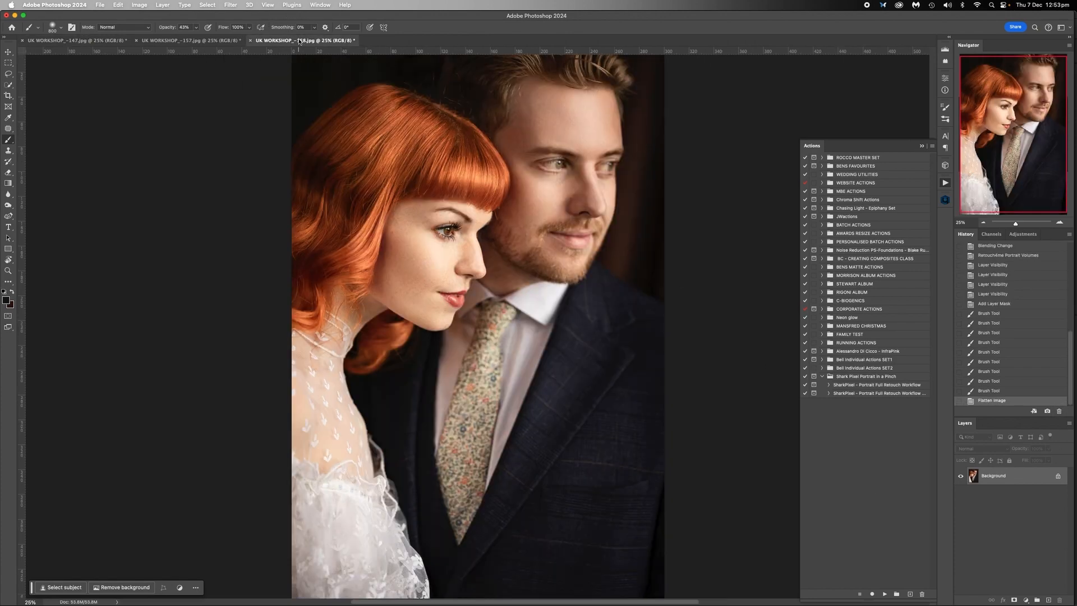
left_click(982, 222)
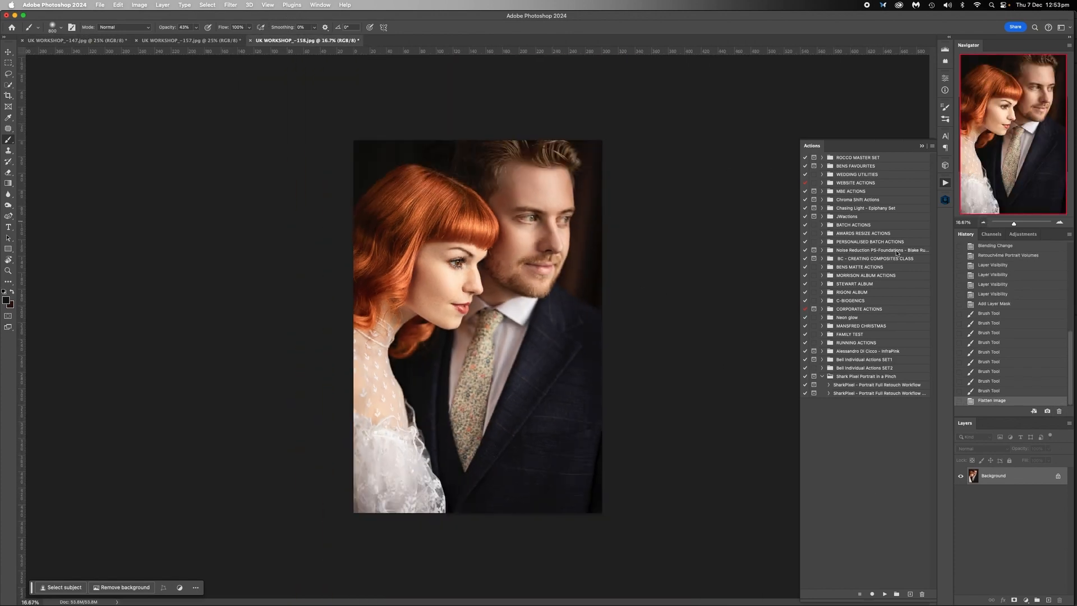
left_click(821, 166)
left_click(884, 596)
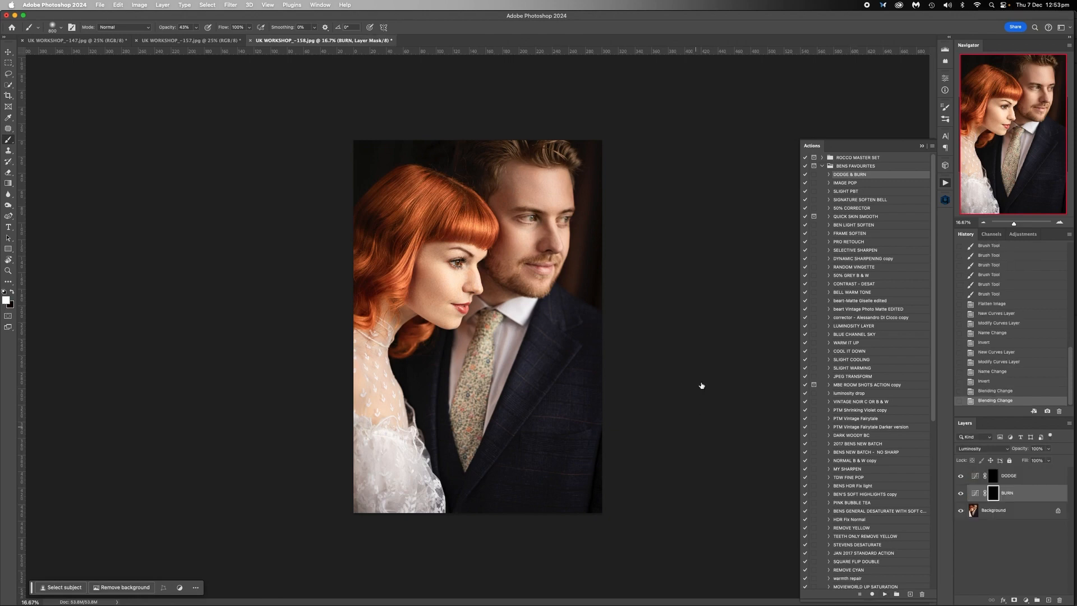
- Darken the man's suit, the photo's lower edge and the upper right background on the BURN layer mask with a much larger brush
key("bracketright")
key("bracketright")
key("bracketright")
key("bracketright")
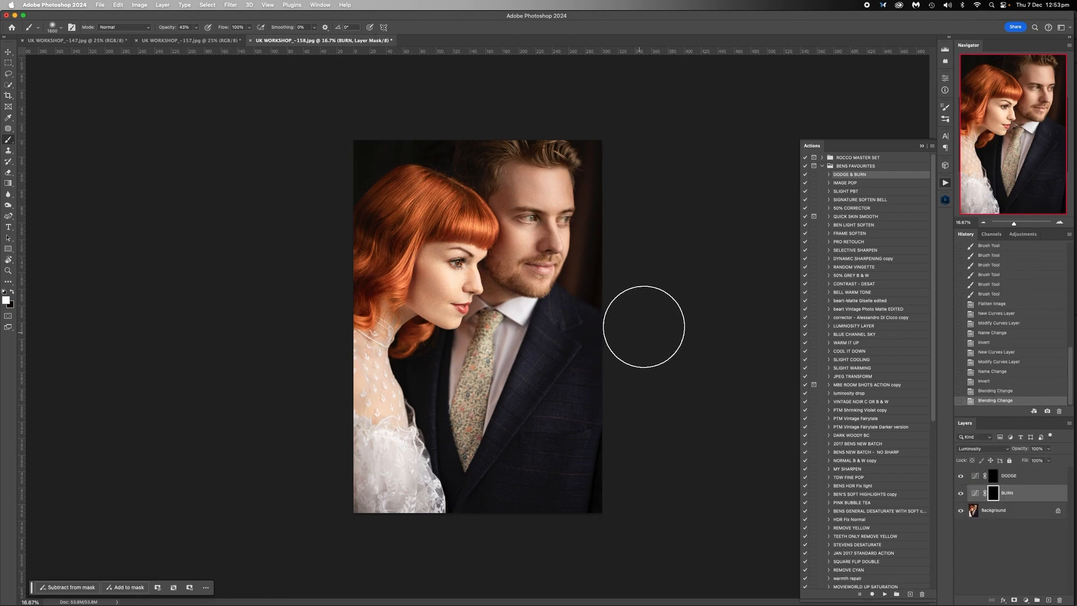
left_click_drag(631, 343, 480, 541)
left_click_drag(659, 320, 483, 580)
mouse_move(582, 364)
left_mouse_down()
mouse_move(618, 504)
mouse_move(263, 525)
left_mouse_up()
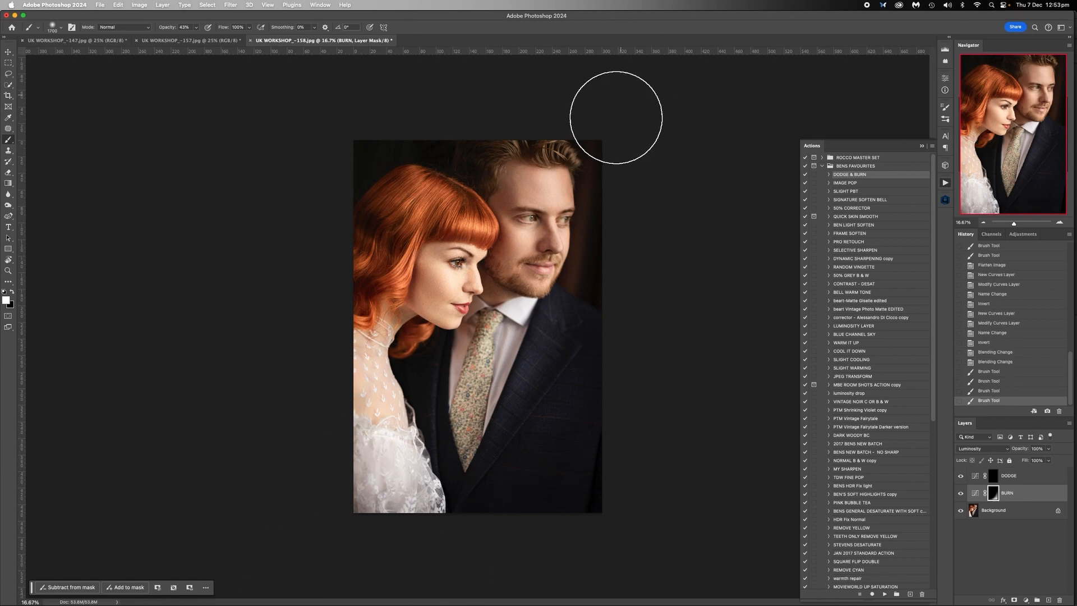
left_click_drag(615, 117, 661, 198)
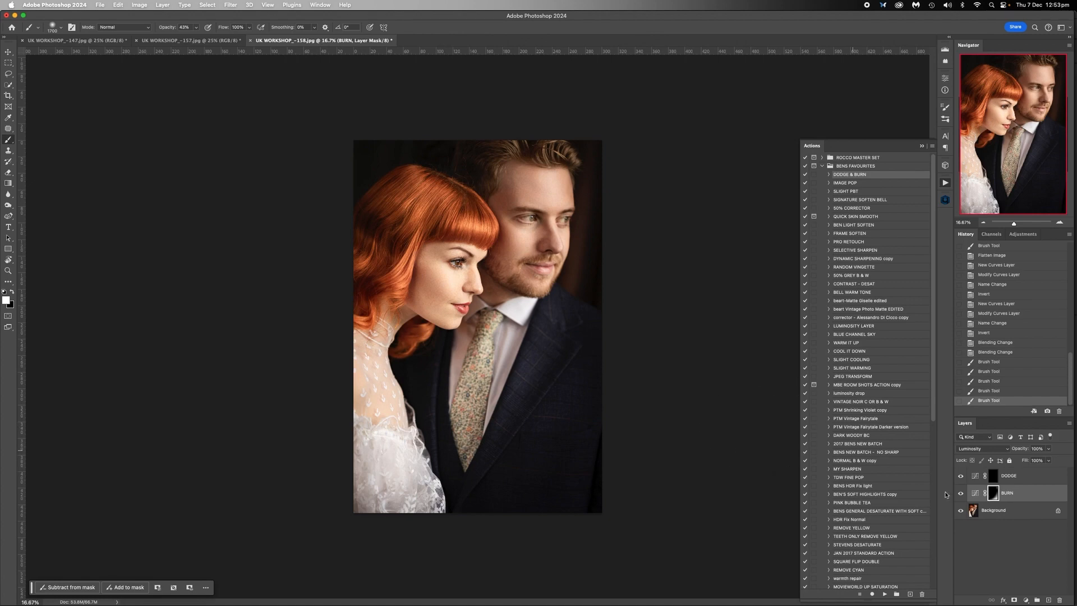
- Flatten the dodge and burn layers of UK WORKSHOP_-158.jpg into the Background
left_click(1003, 513)
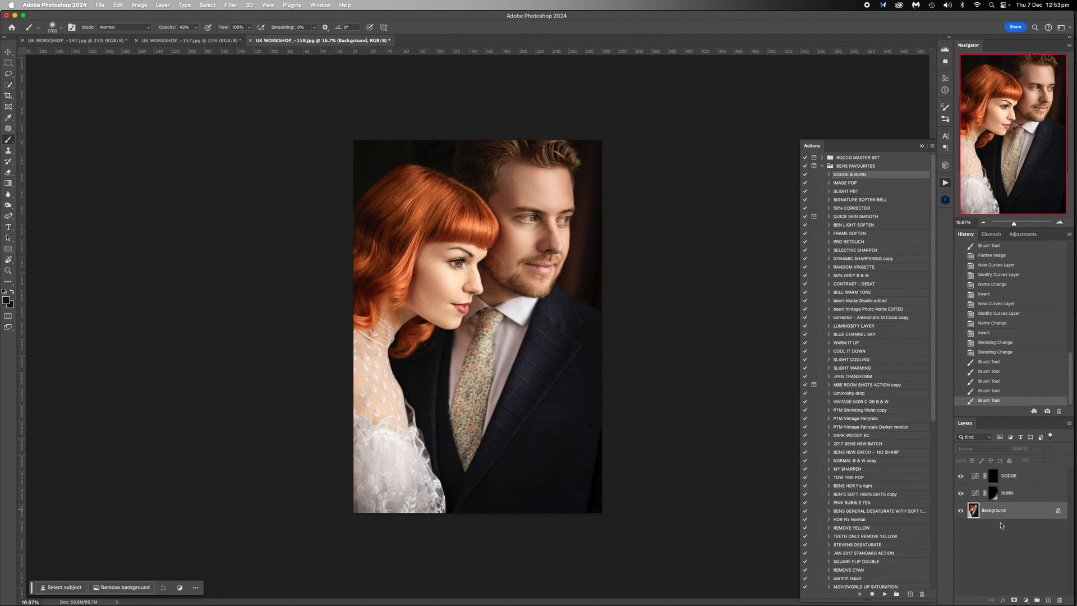
right_click(990, 521)
left_click(938, 577)
- Switch to UK WORKSHOP_-147.jpg and run the IMAGE POP action on it
left_click(101, 44)
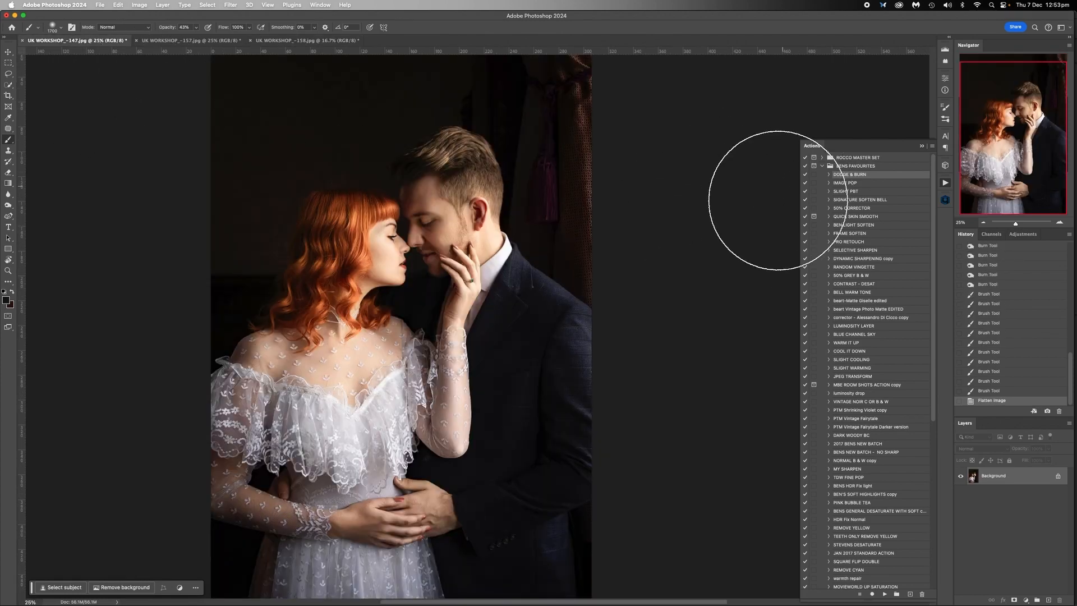
left_click(845, 183)
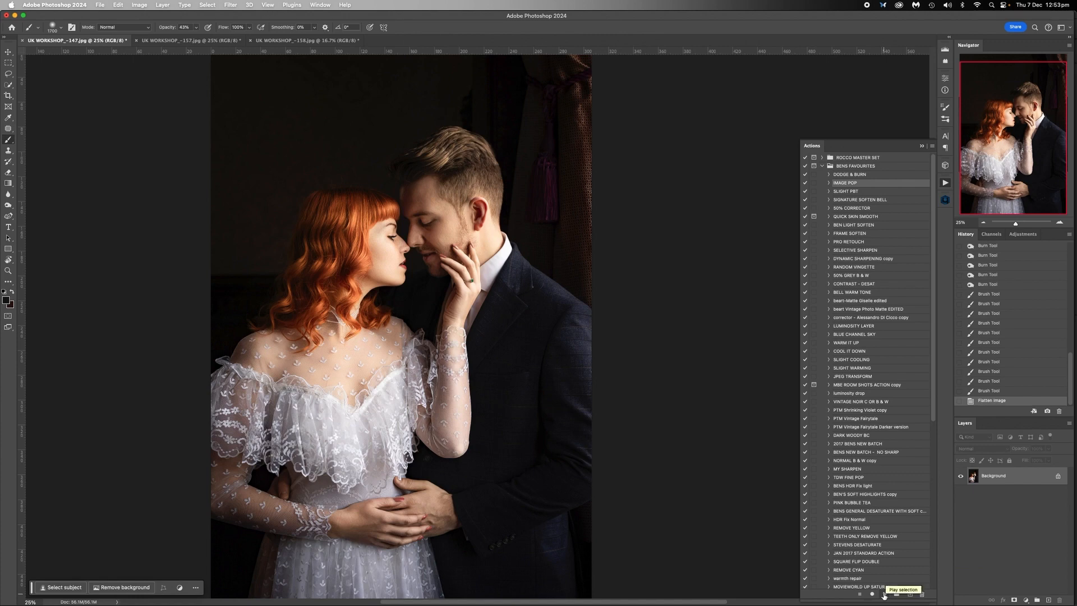
left_click(884, 594)
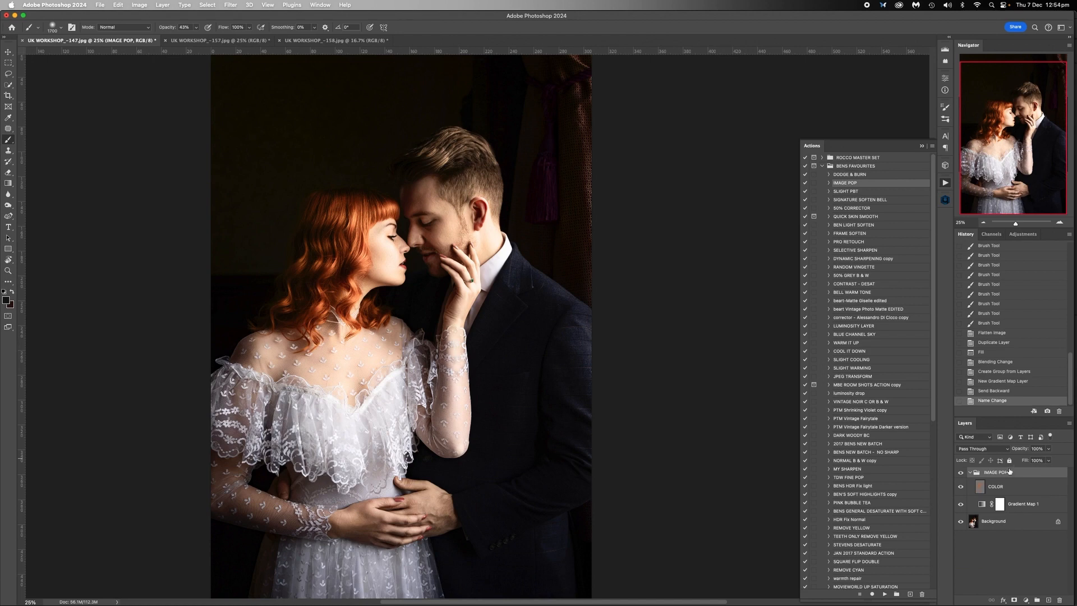
- Collapse the IMAGE POP group and lower its opacity to 20%
left_click(970, 472)
left_click(1048, 449)
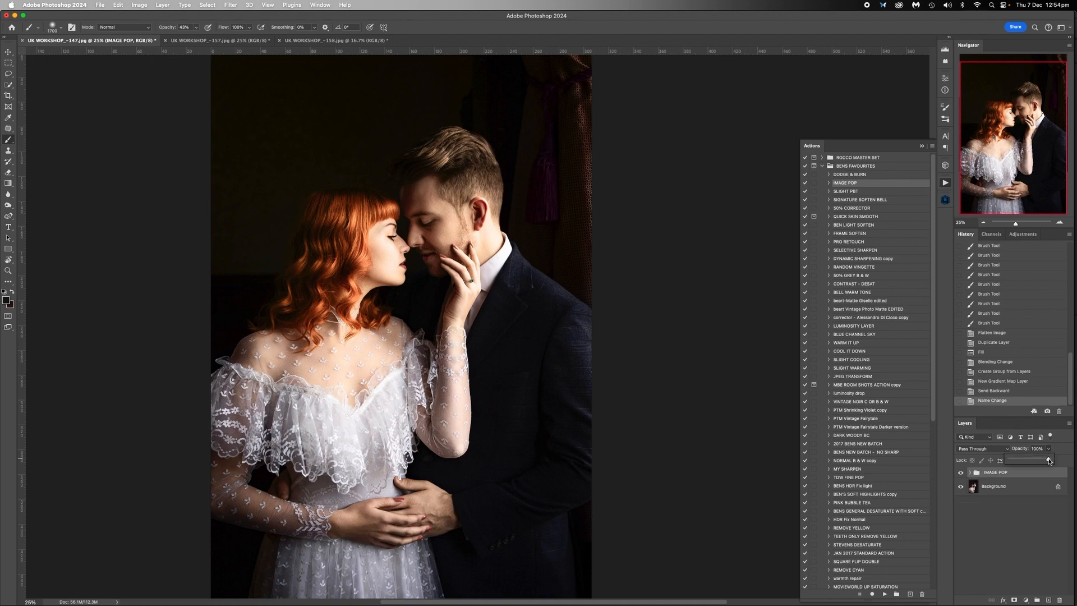
mouse_move(1049, 461)
left_mouse_down()
mouse_move(1010, 461)
mouse_move(1046, 458)
left_mouse_up()
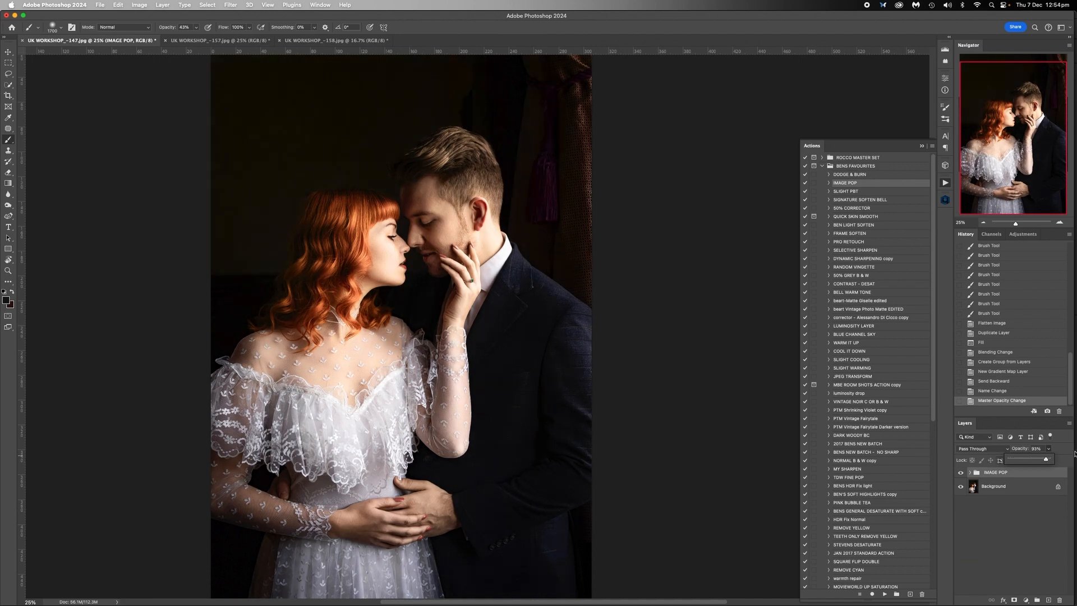
left_click_drag(1047, 461, 1017, 462)
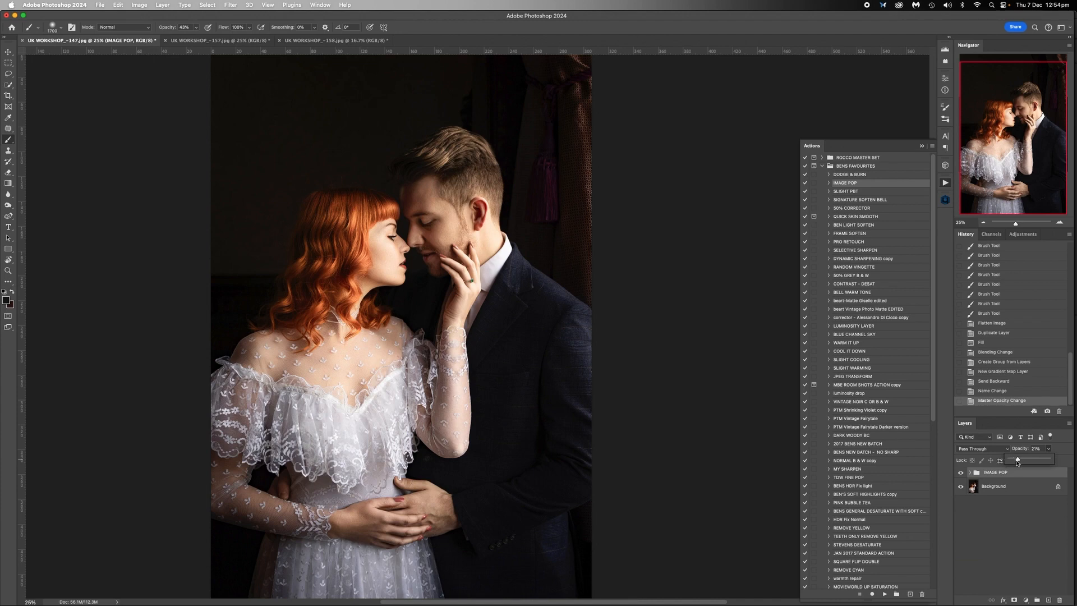
left_click(995, 487)
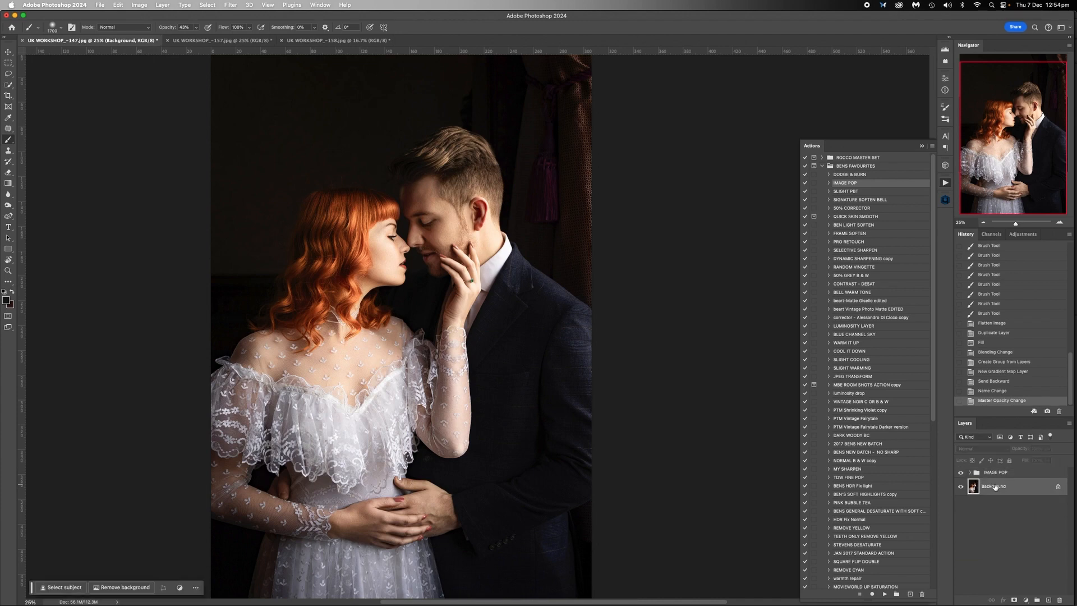
- Paint black over the couple's faces and the man's ear on the Gradient Map 1 layer mask with a smaller brush at 43% opacity
left_click(970, 473)
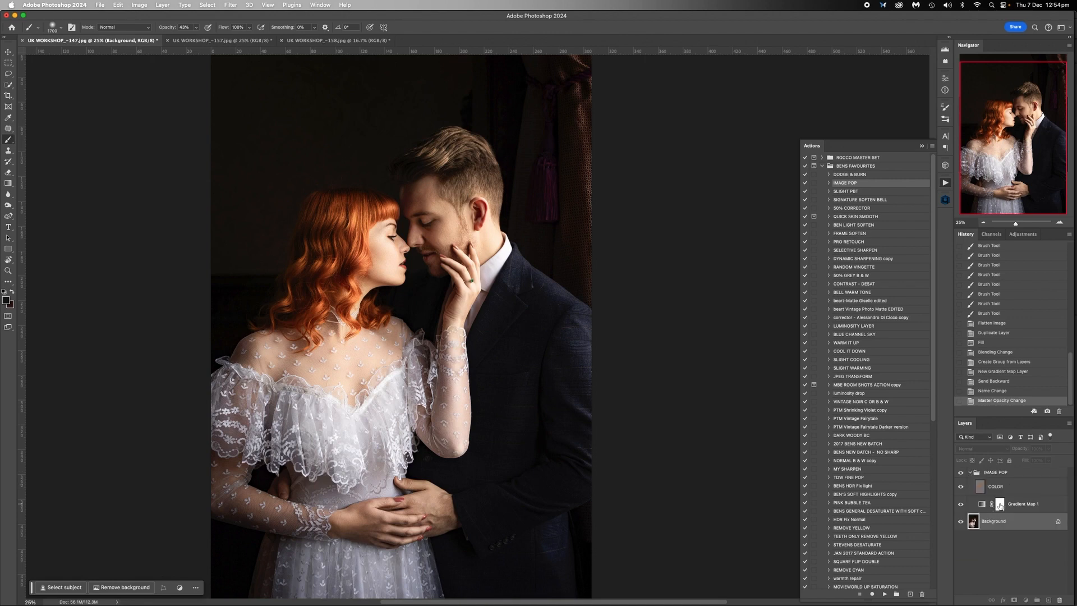
left_click(999, 503)
key("bracketleft")
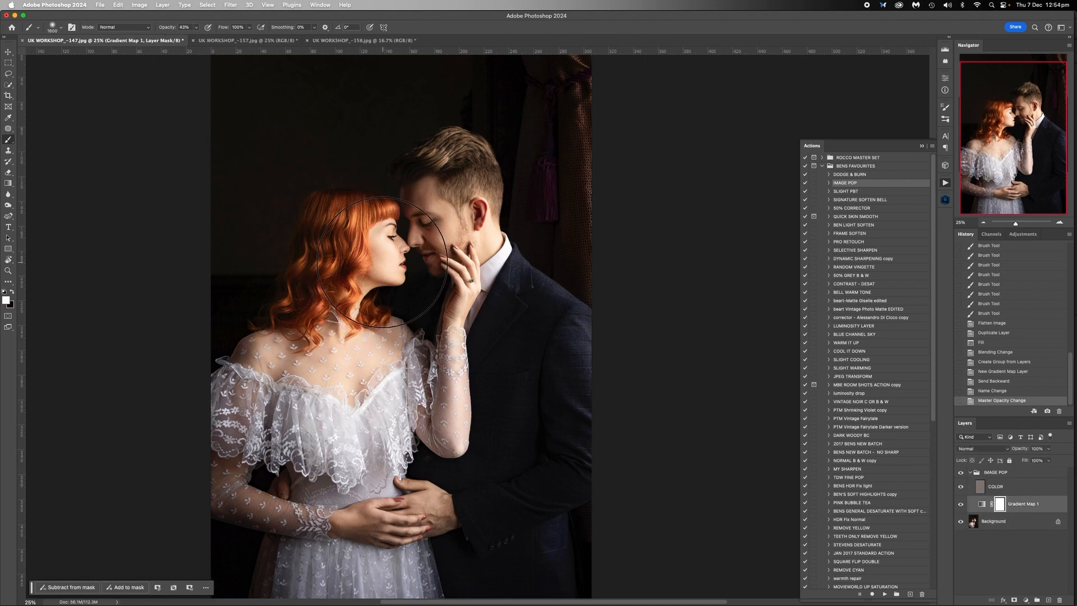
left_click(13, 292)
key("bracketleft")
key("bracketleft")
key("bracketleft")
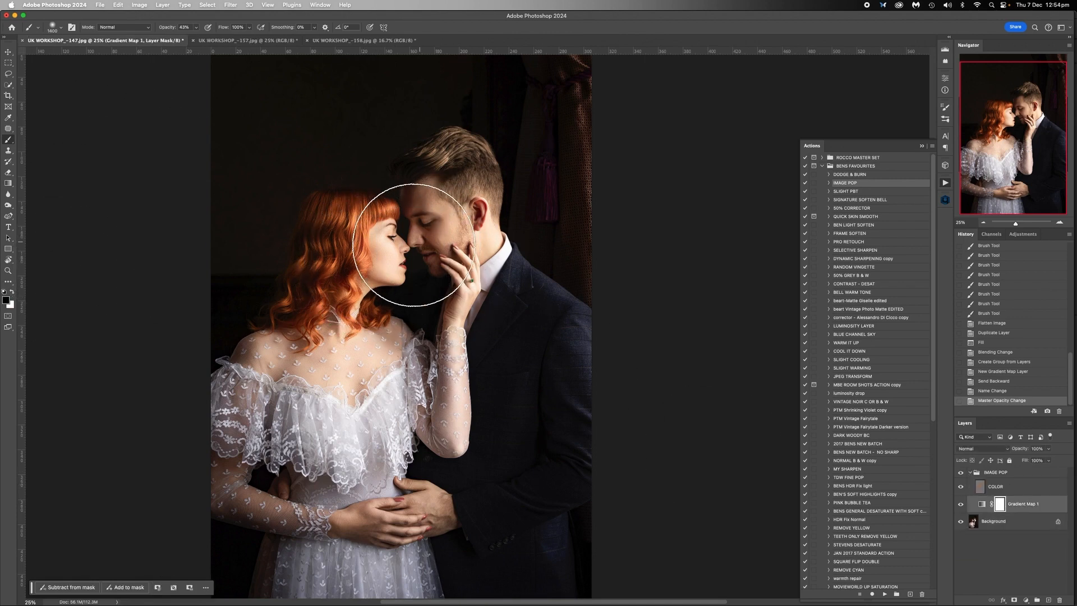
left_click(378, 256)
left_click(379, 255)
key("bracketleft")
key("bracketleft")
left_click(492, 235)
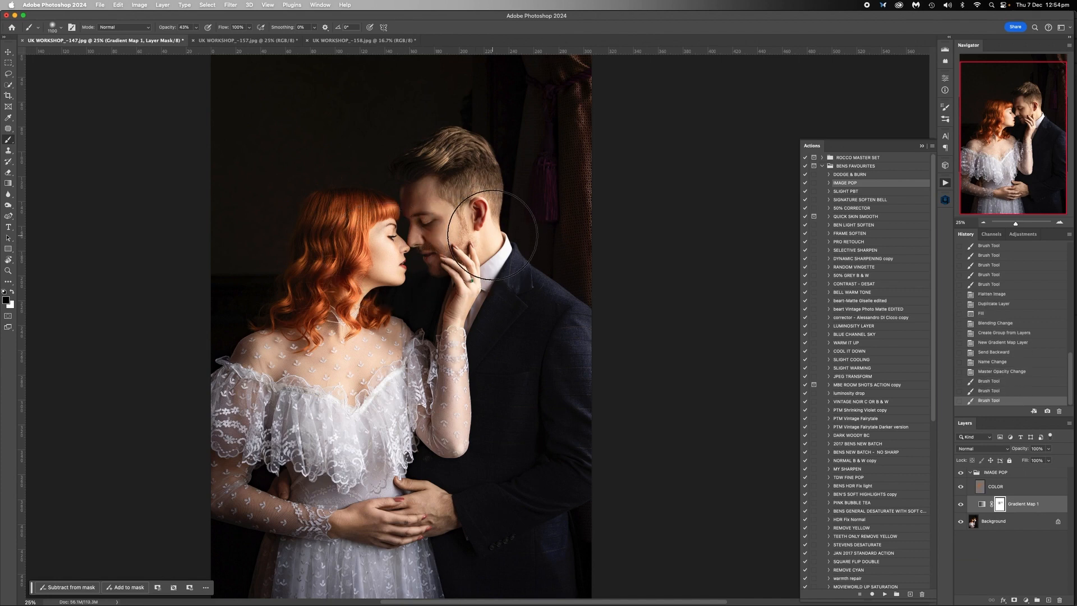
left_click(492, 235)
left_click(492, 235)
left_click(492, 234)
left_click(388, 250)
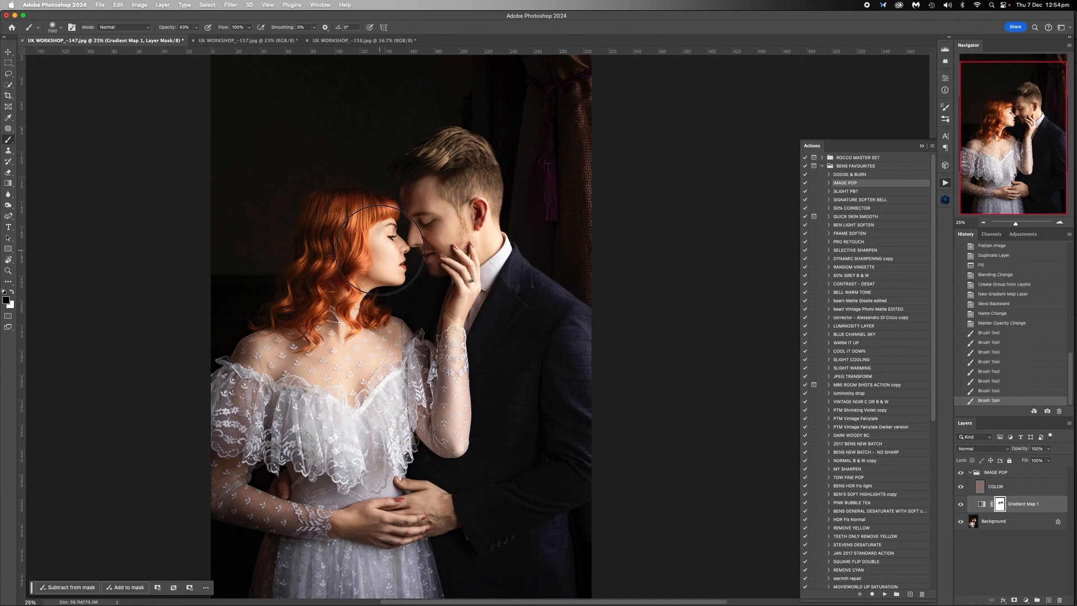
left_click(388, 250)
left_click(391, 252)
left_click(486, 230)
- Paint black over the woman's raised hand and the front of her dress on the Gradient Map 1 layer mask
left_click(465, 291)
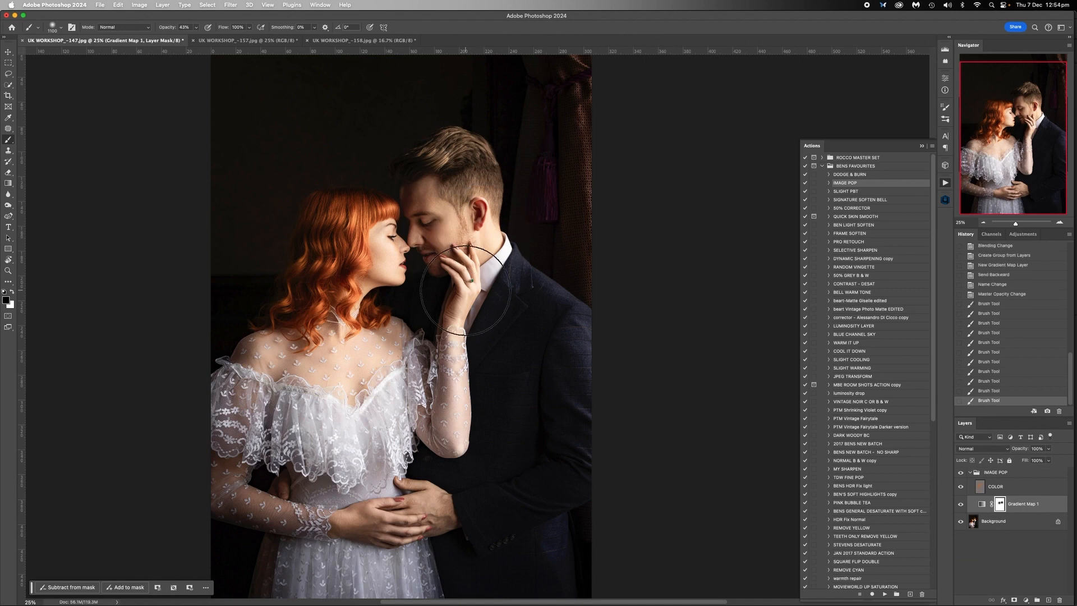
left_click(466, 288)
left_click(469, 290)
left_click(395, 401)
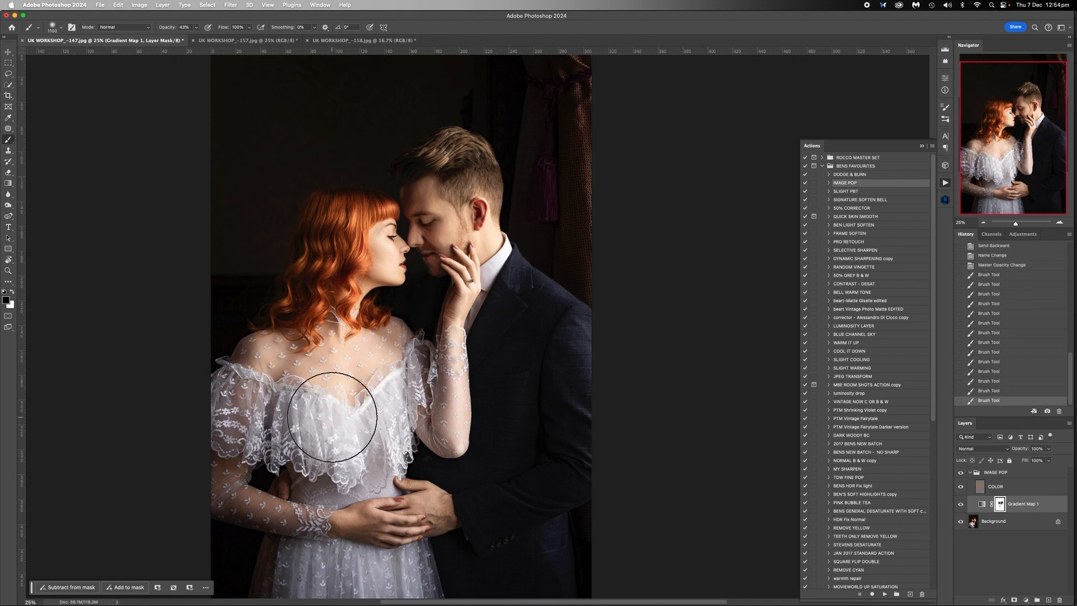
left_click(332, 417)
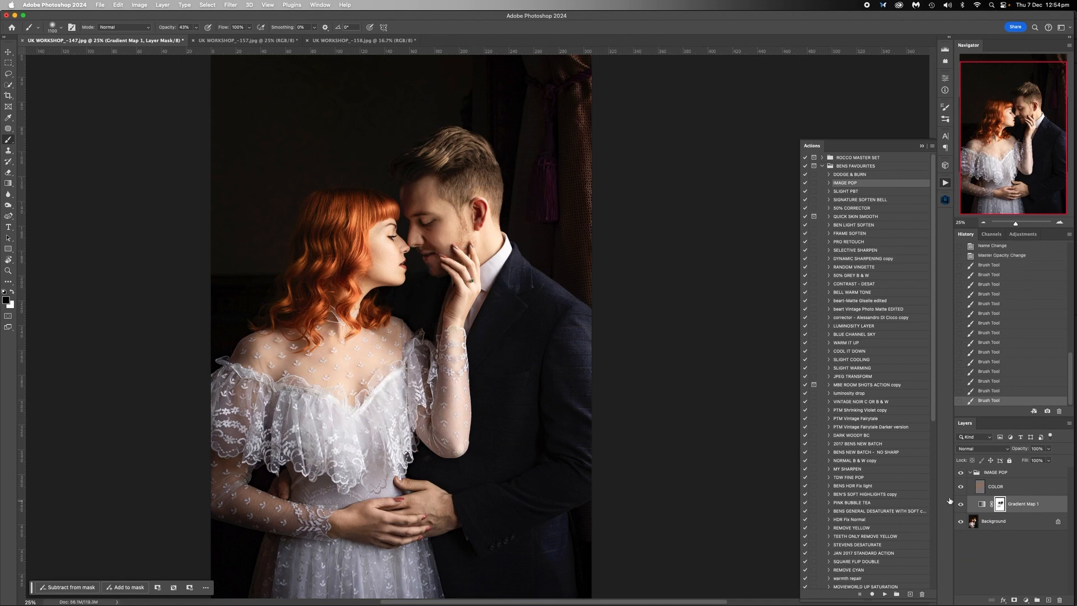
- Collapse the IMAGE POP group and flatten UK WORKSHOP_-147.jpg
left_click(971, 473)
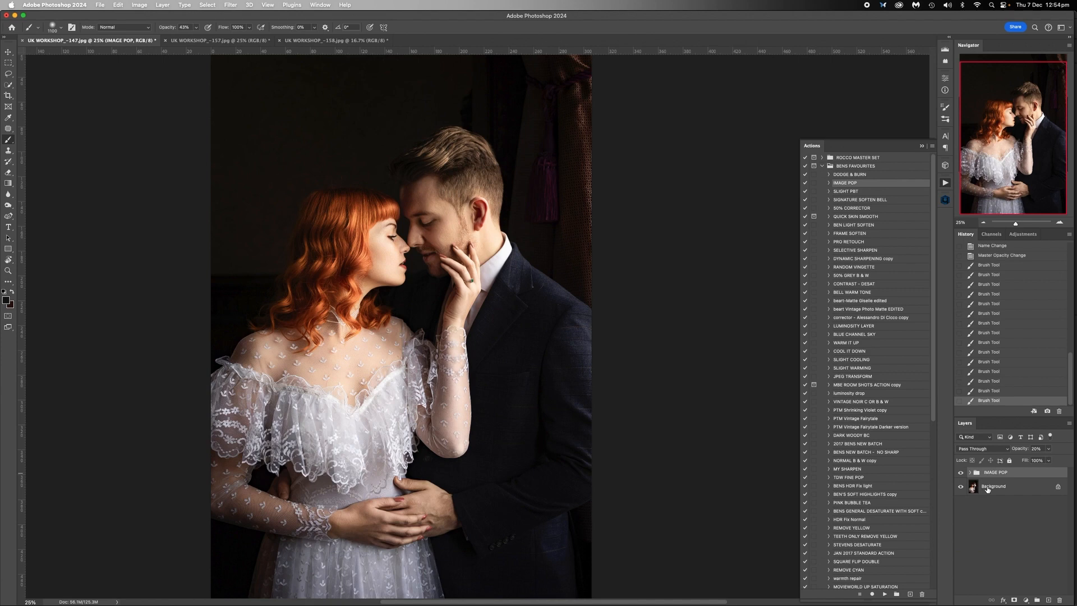
right_click(987, 487)
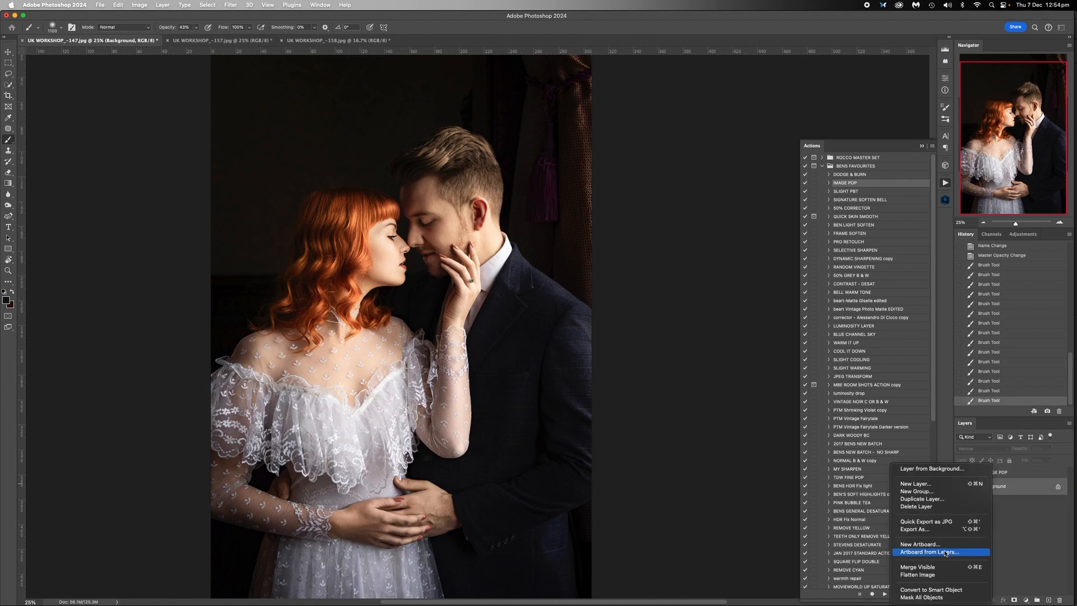
left_click(917, 574)
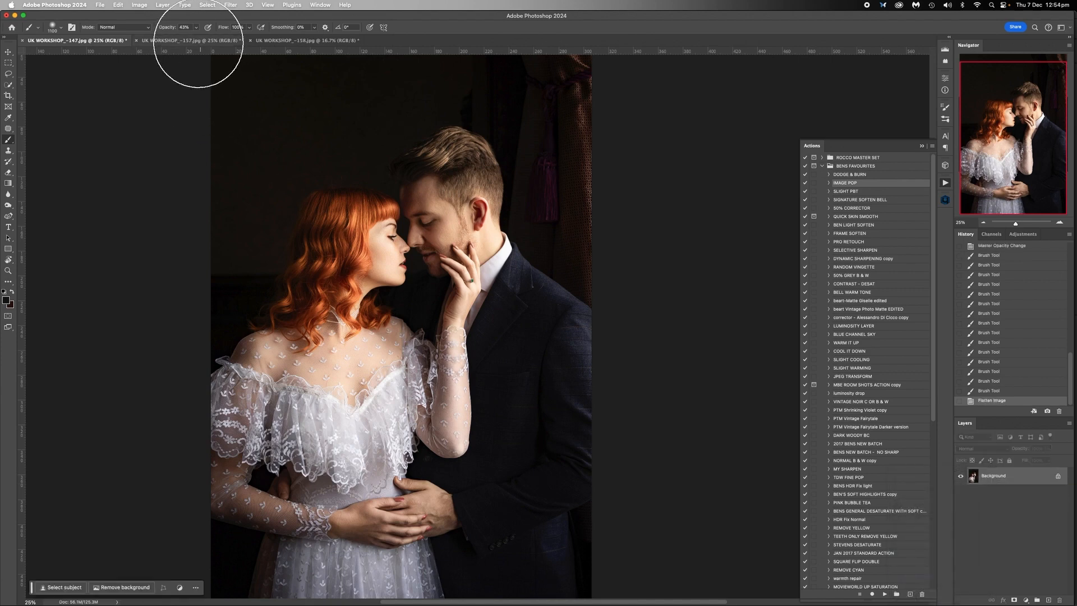
- Switch to UK WORKSHOP_-158.jpg and run the IMAGE POP action on it
left_click_drag(199, 43, 309, 139)
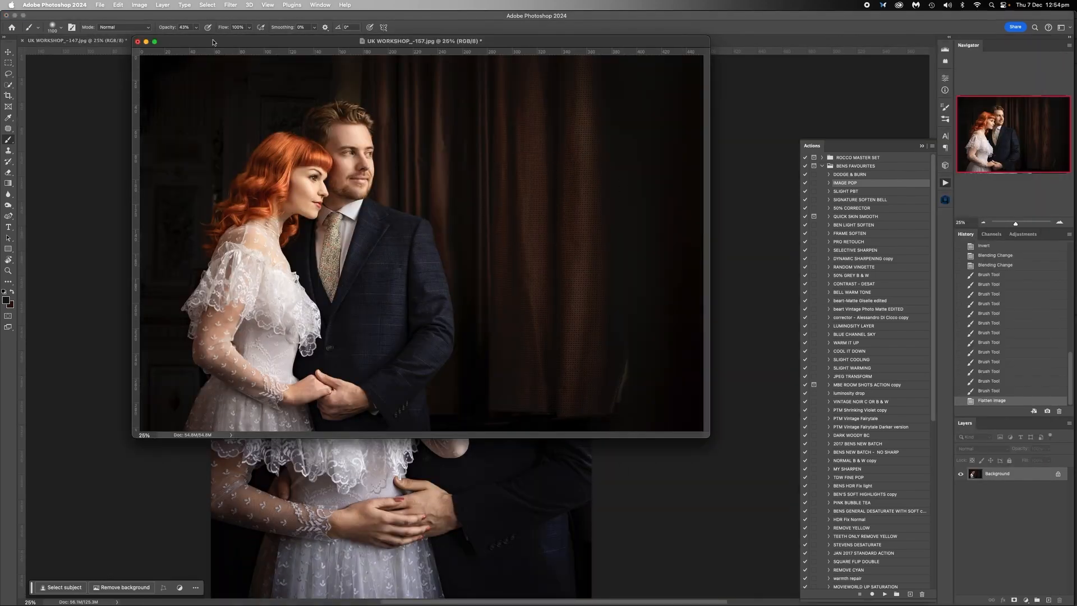
left_click_drag(212, 42, 247, 50)
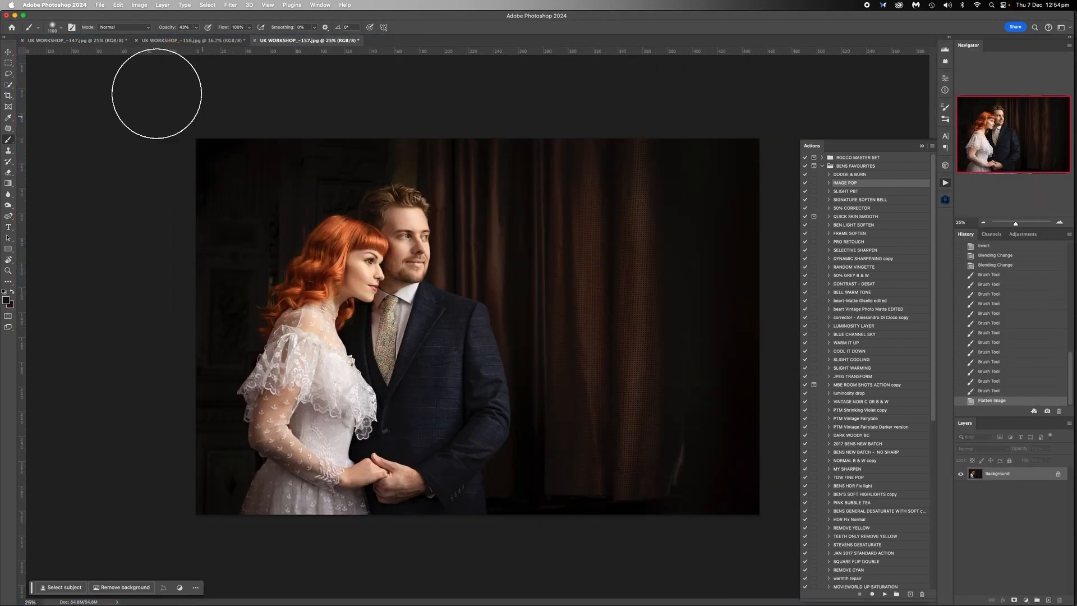
left_click(167, 41)
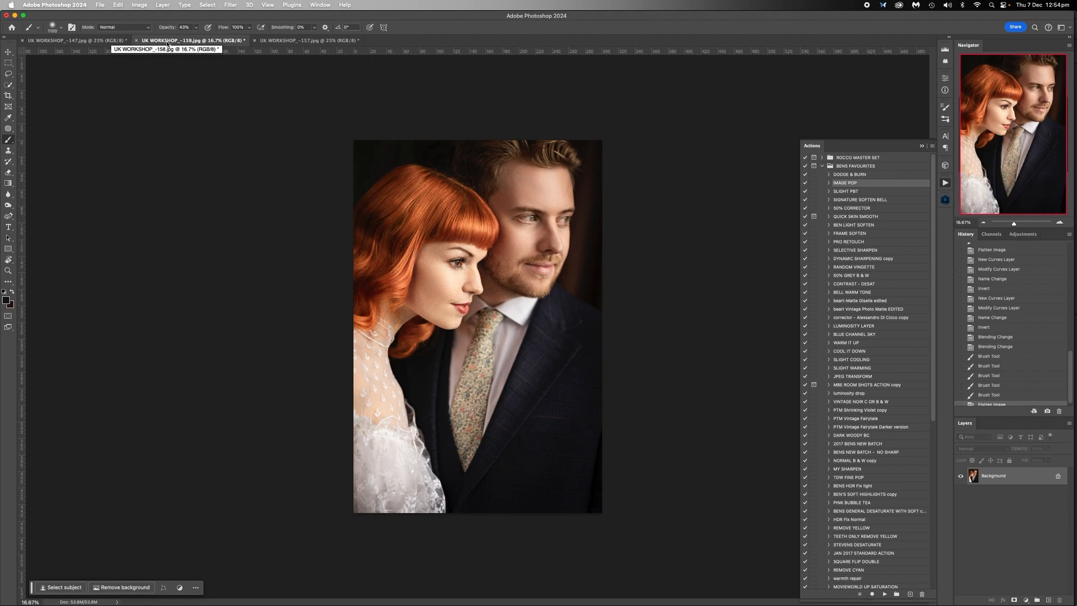
left_click(885, 594)
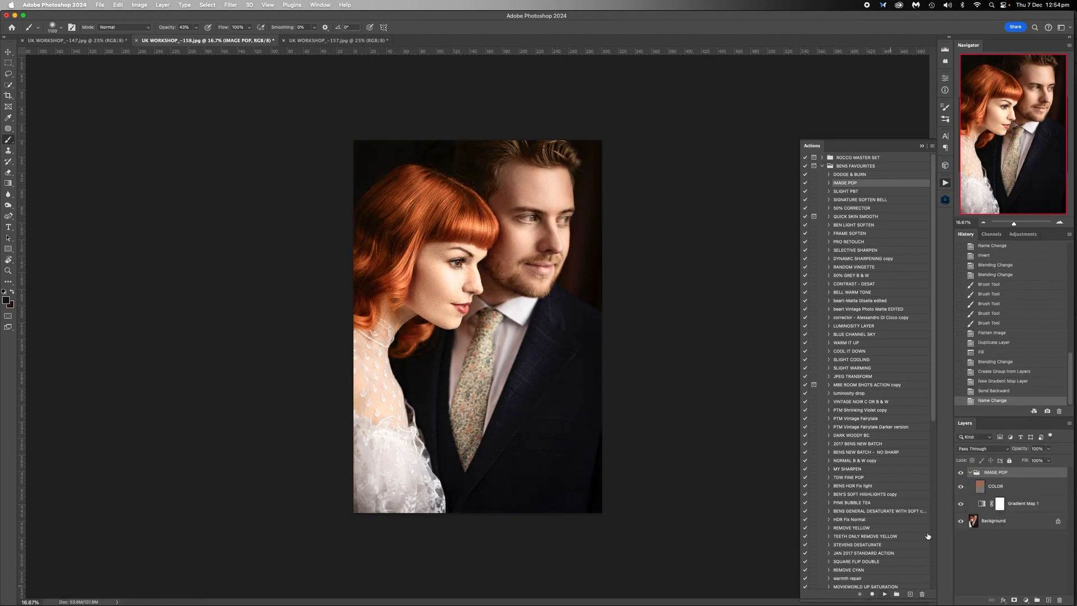
- Collapse the new IMAGE POP group and lower its opacity to about 19%
left_click(969, 472)
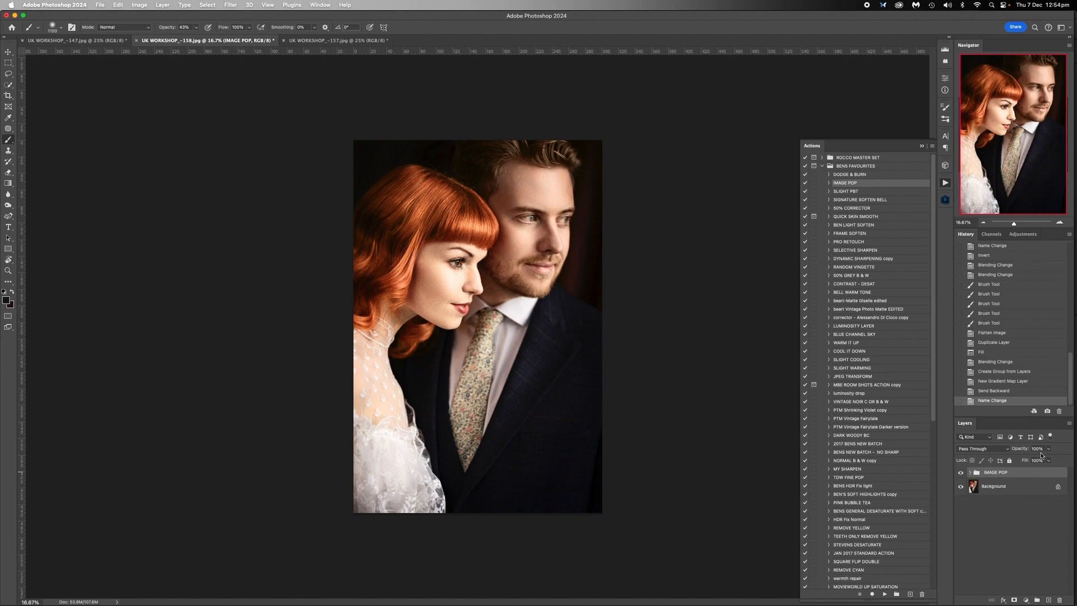
left_click(1048, 449)
left_click_drag(1048, 458, 1014, 462)
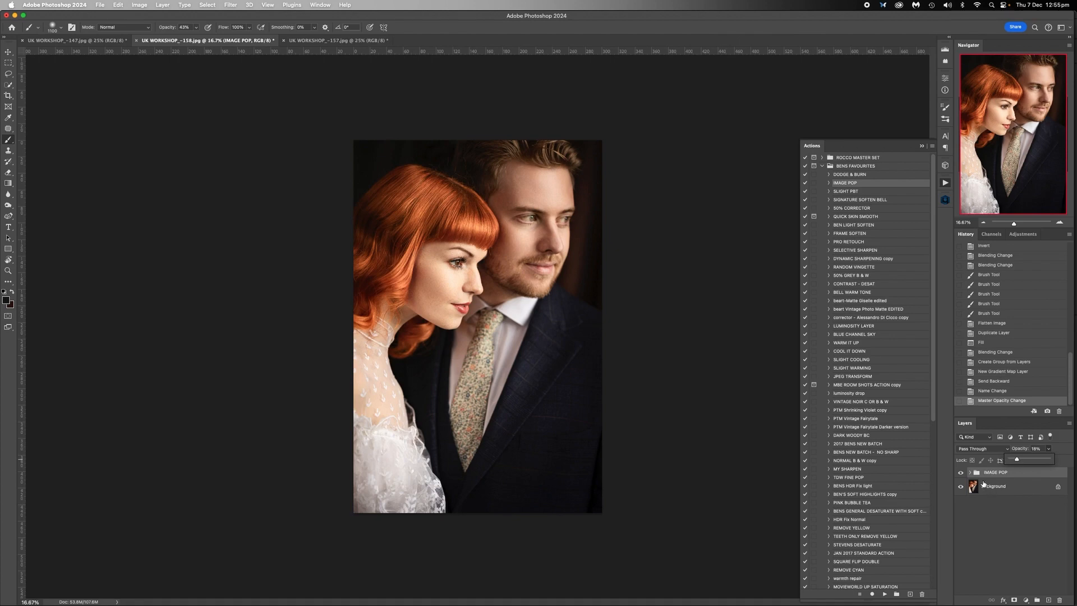
- Paint black over the woman's and man's faces on the Gradient Map 1 layer mask and flatten UK WORKSHOP_-158.jpg
left_click(968, 473)
left_click(1000, 505)
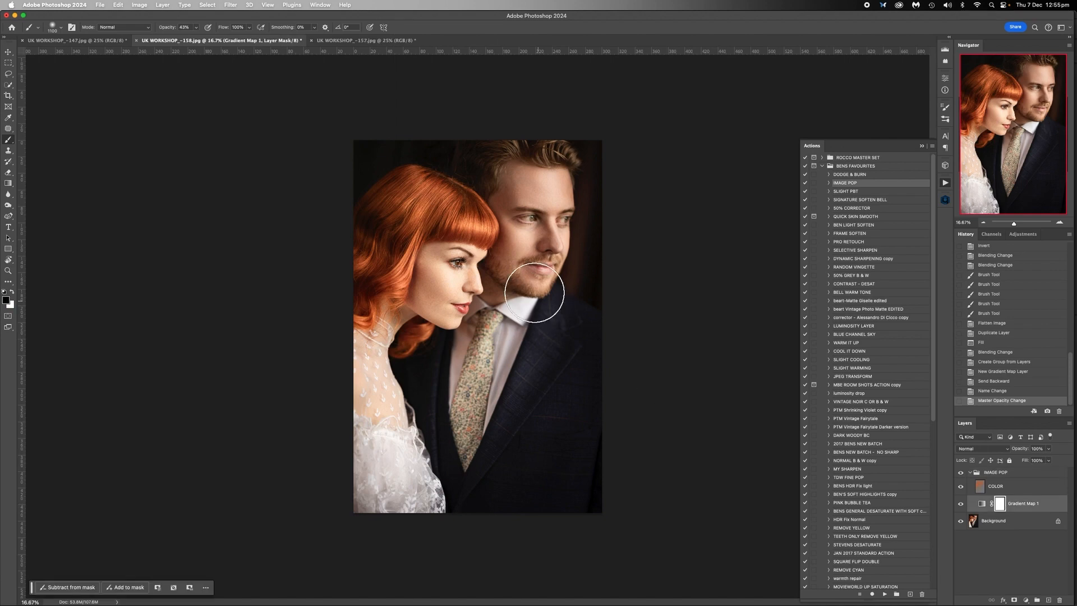
left_click(462, 281)
left_click(462, 280)
mouse_move(542, 210)
left_mouse_down()
mouse_move(544, 192)
mouse_move(535, 254)
left_mouse_up()
right_click(1005, 519)
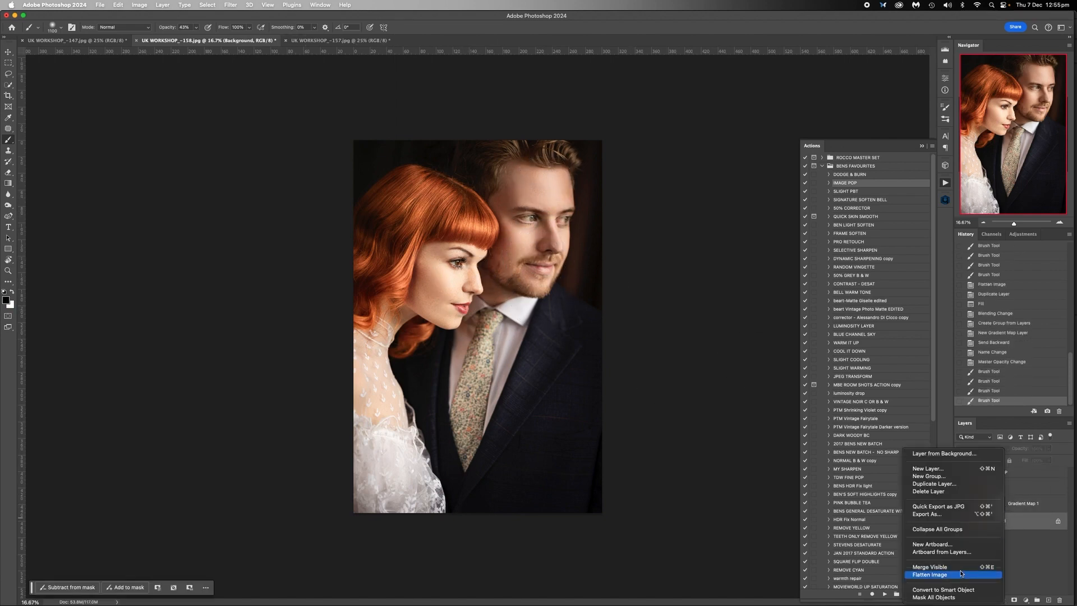
left_click(933, 574)
- Switch to UK WORKSHOP_-157.jpg, run the IMAGE POP action on it and collapse the resulting group
left_click(295, 42)
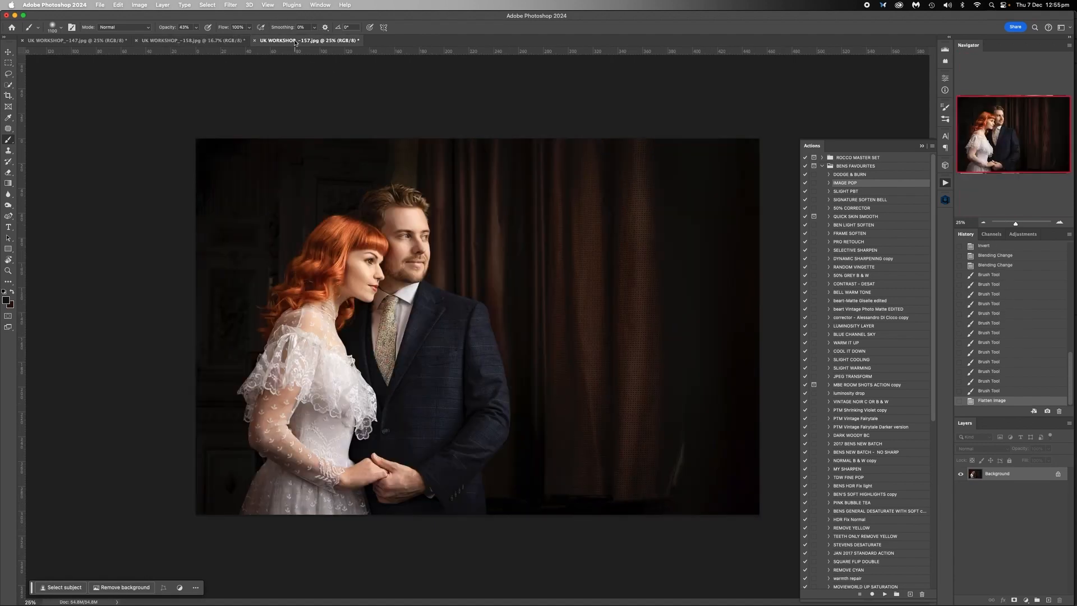
left_click(884, 594)
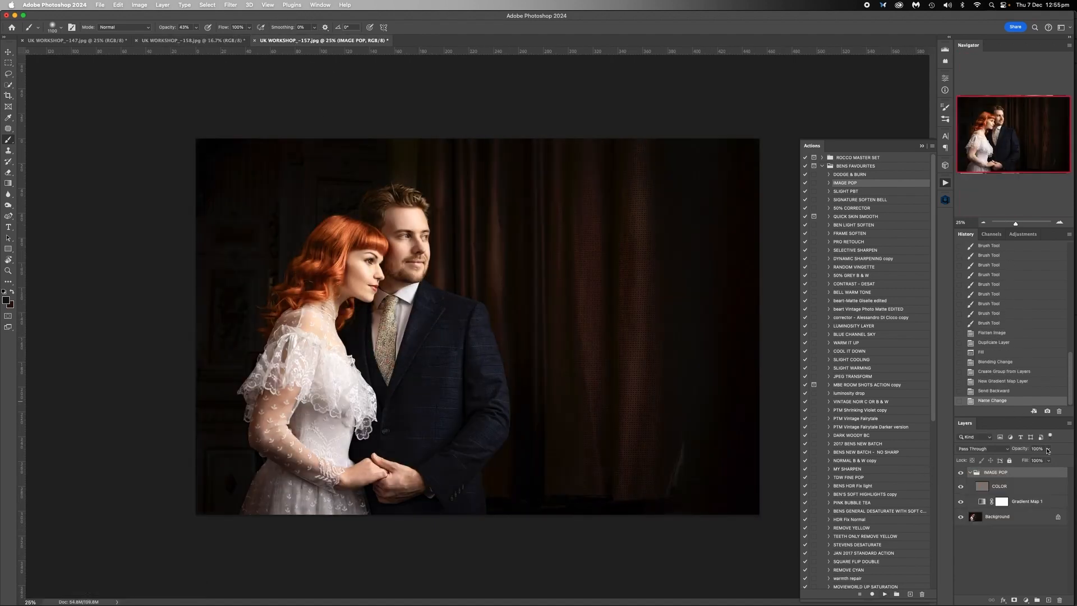
left_click(969, 473)
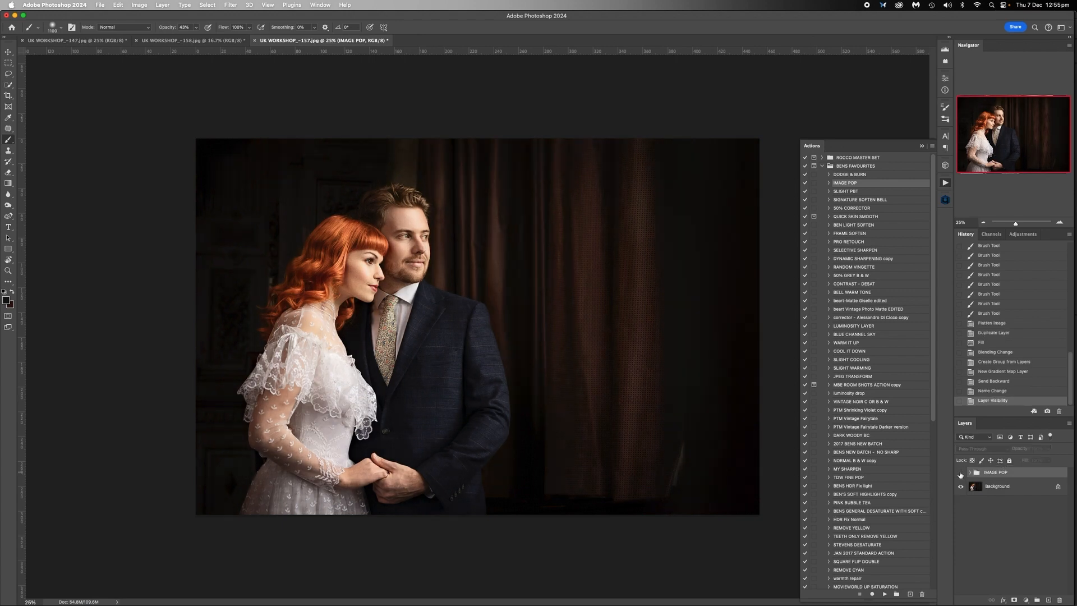
- Compare the portrait with and without the IMAGE POP group and lower the group's opacity to about 17%
left_click(961, 473)
left_click(960, 473)
left_click(960, 474)
left_click(960, 474)
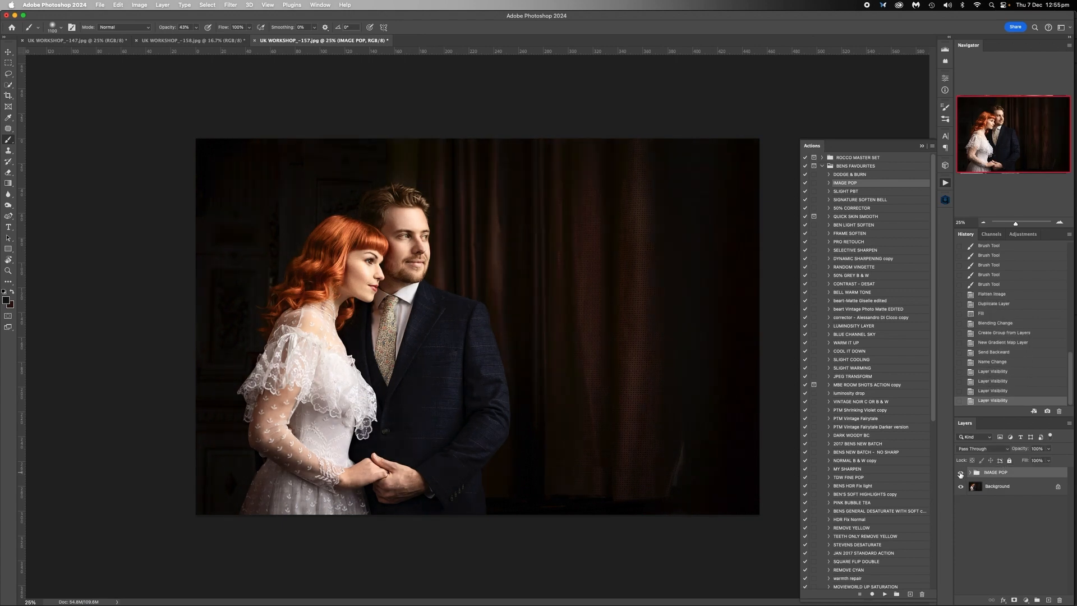
left_click(960, 474)
left_click(961, 474)
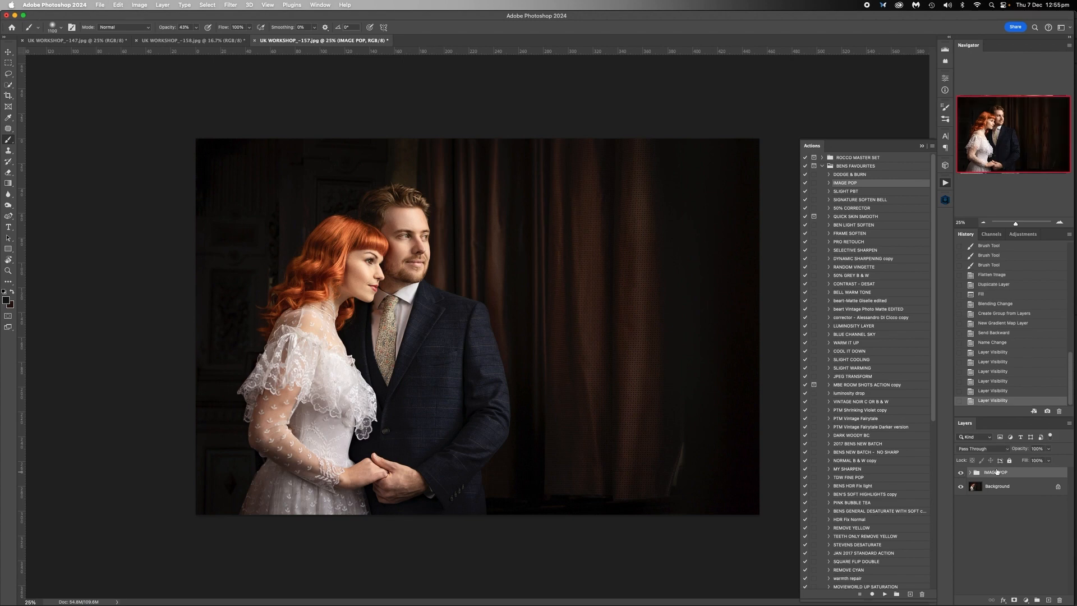
left_click(1047, 448)
left_click_drag(1046, 461, 1017, 462)
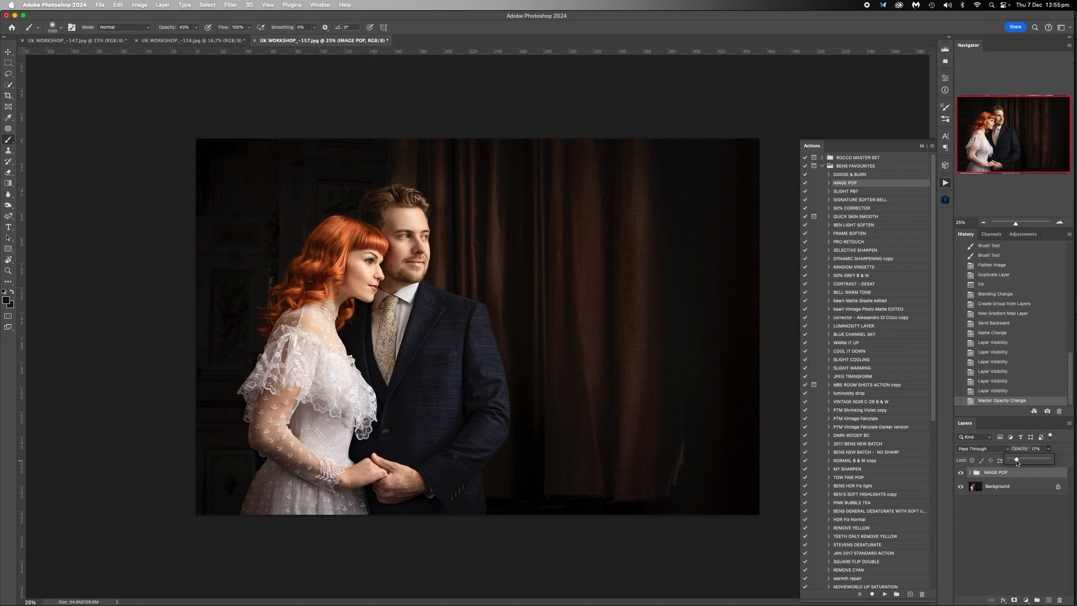
- Paint black over the dress front and the man's collar and tie on the Gradient Map 1 layer mask and flatten UK WORKSHOP_-157.jpg
left_click(970, 473)
left_click(969, 473)
left_click(1000, 502)
left_click(341, 397)
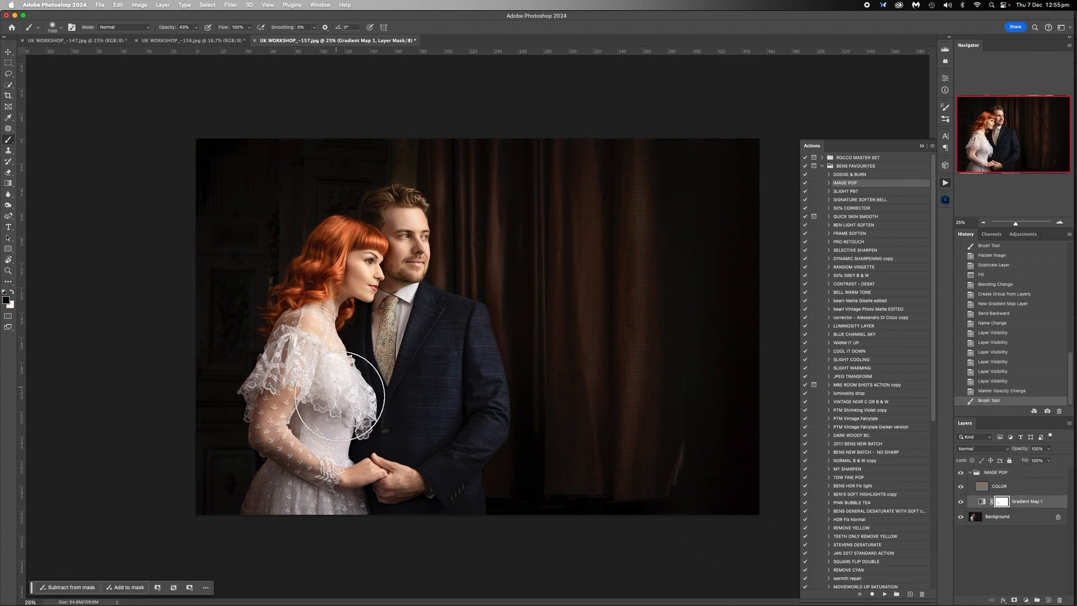
left_click(381, 314)
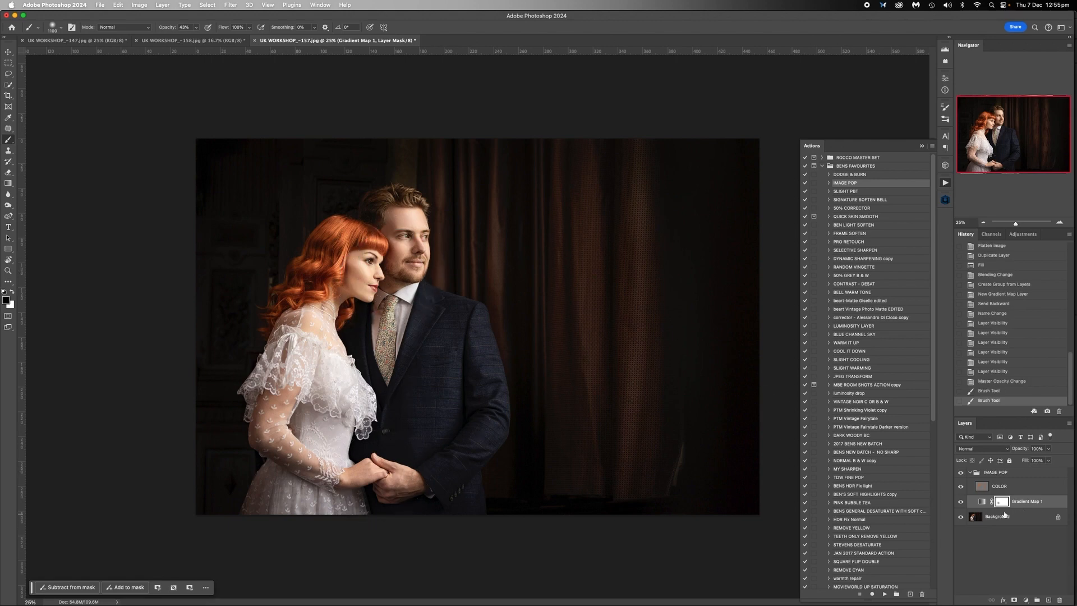
right_click(1004, 515)
left_click(946, 572)
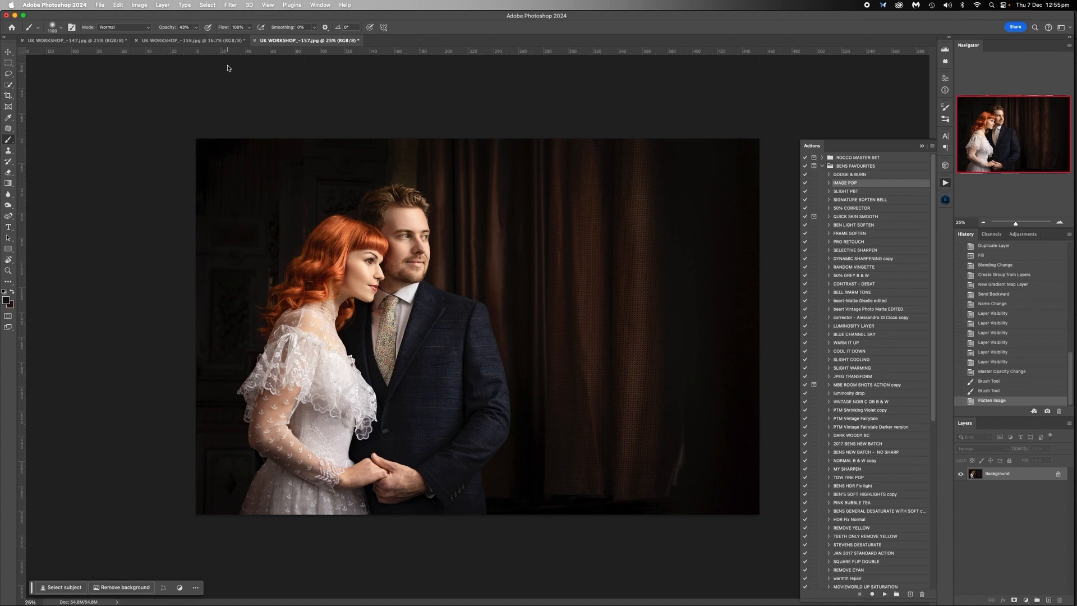
- Look through the three flattened portraits in turn to compare their finish, ending on UK WORKSHOP_-157.jpg
left_click(227, 41)
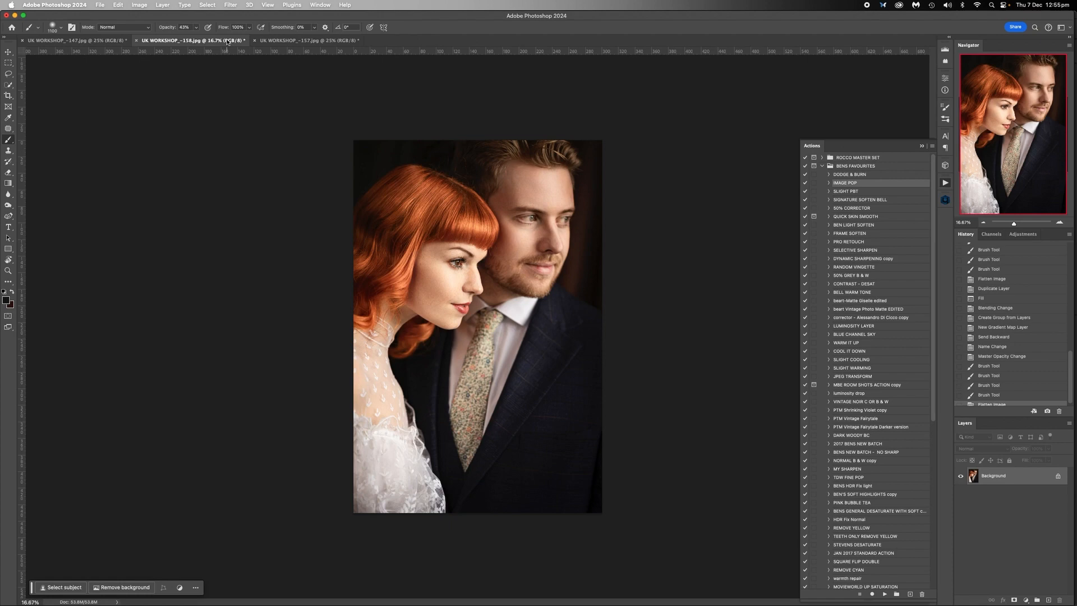
left_click(94, 42)
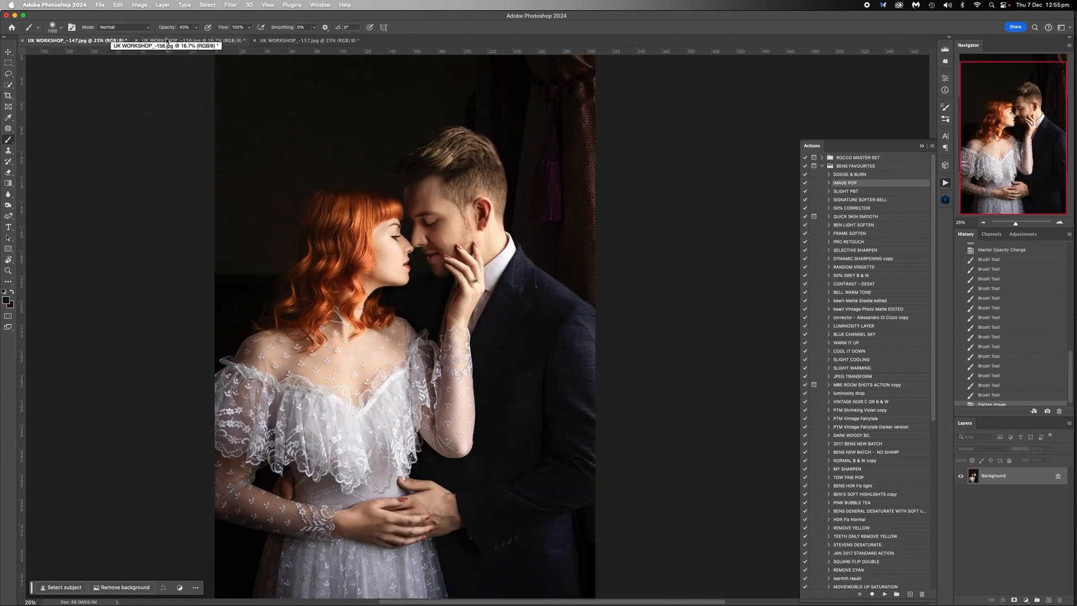
left_click(166, 42)
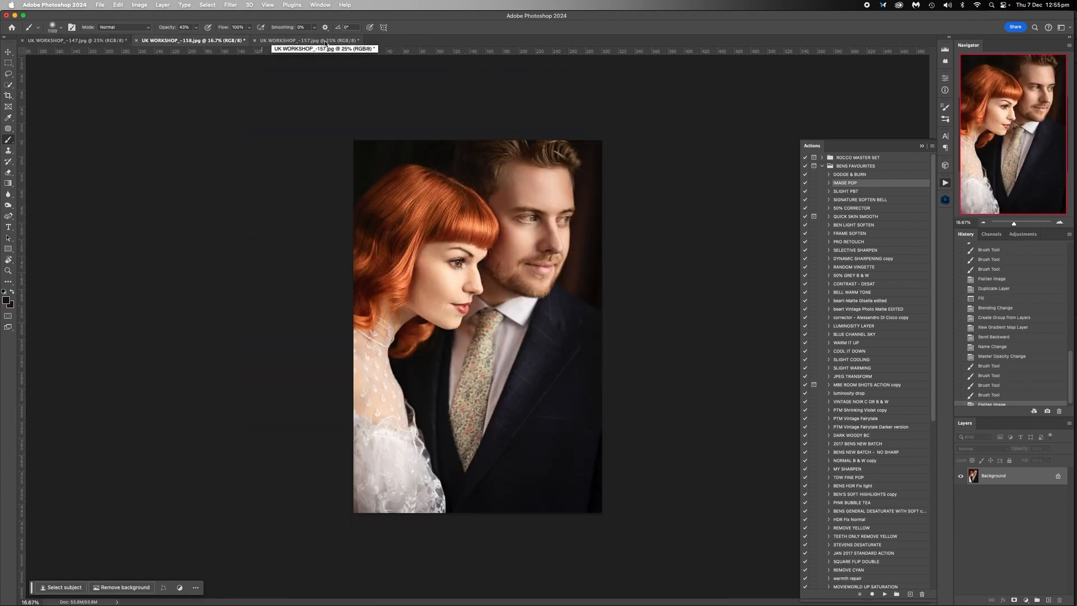
left_click(326, 42)
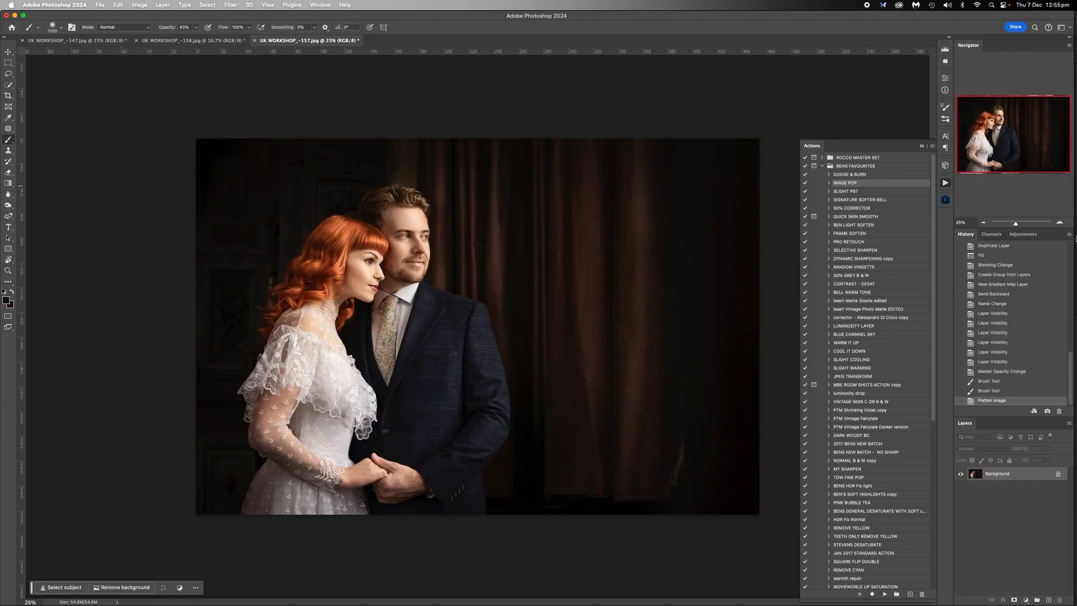
- Examine the couple's faces, hair and clothing in UK WORKSHOP_-157.jpg at 100%
left_click(1059, 224)
left_click(1059, 224)
left_click(1059, 224)
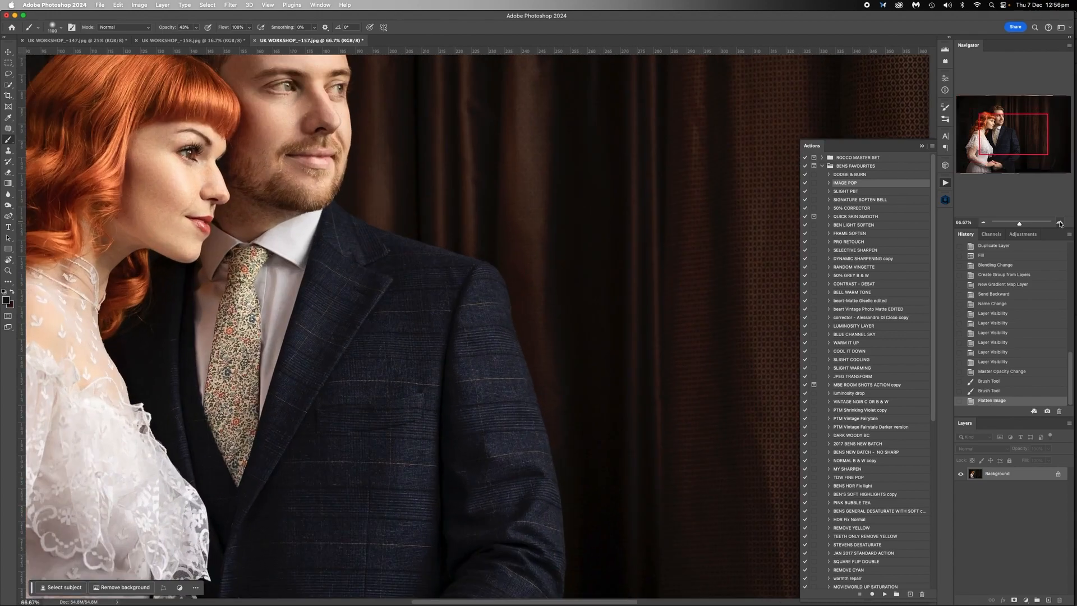
left_click_drag(1034, 103, 1020, 96)
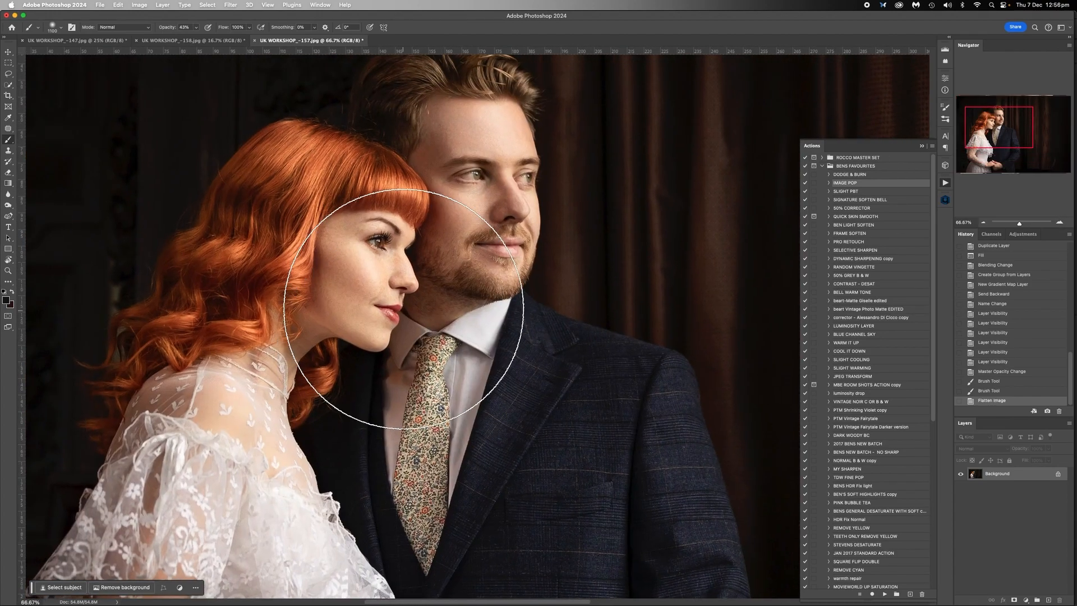
left_click(1059, 223)
scroll(485, 227, "up", 3)
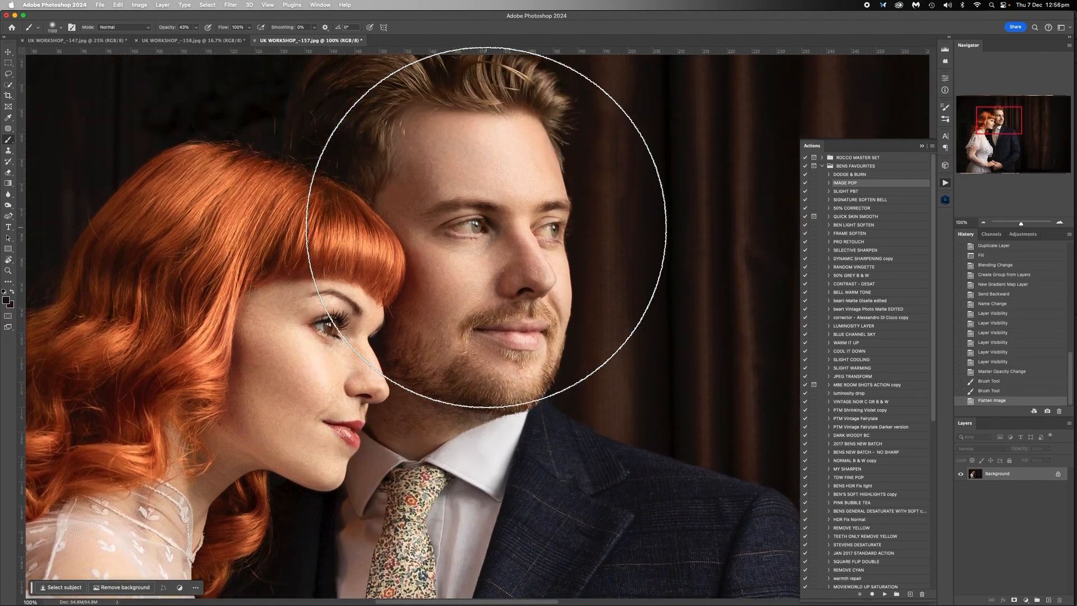
scroll(276, 337, "left", 2)
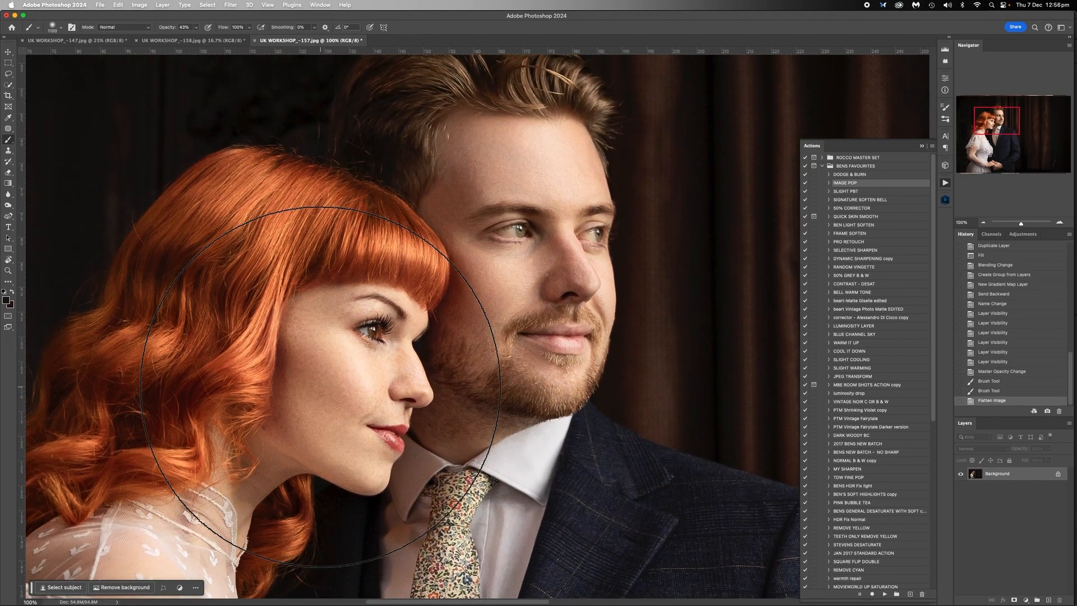
scroll(320, 387, "down", 2)
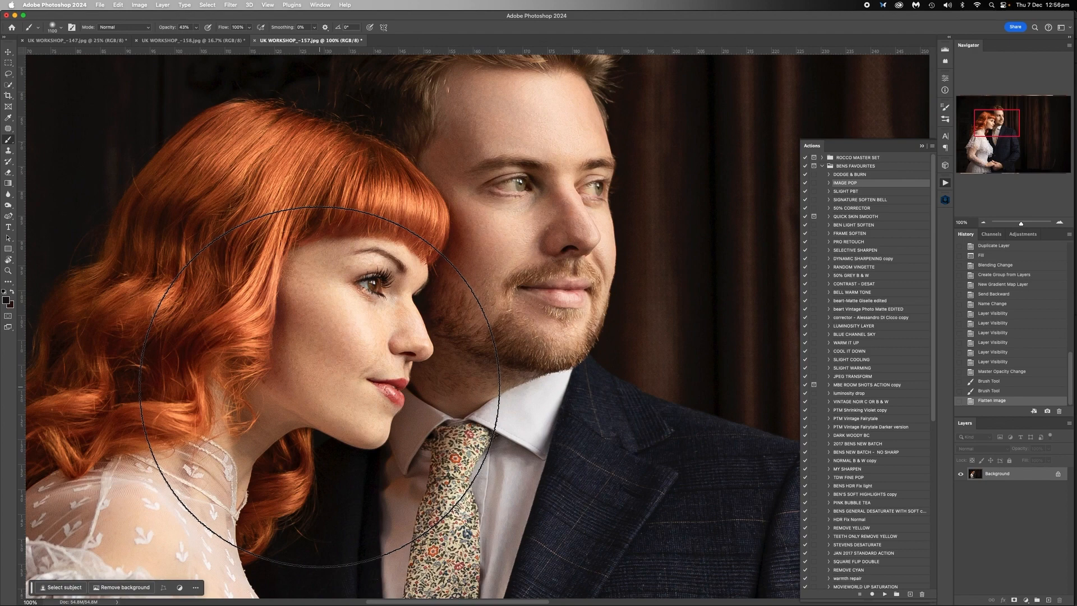
- Review UK WORKSHOP_-158.jpg and UK WORKSHOP_-147.jpg again, and return to a full view of UK WORKSHOP_-157.jpg at 25%
left_click(209, 42)
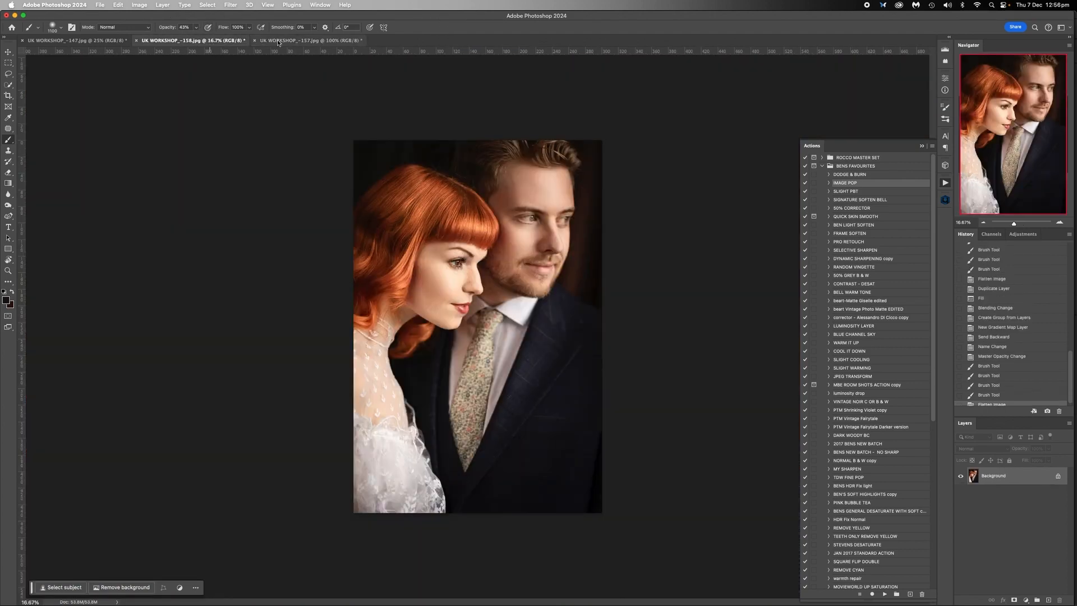
left_click(115, 42)
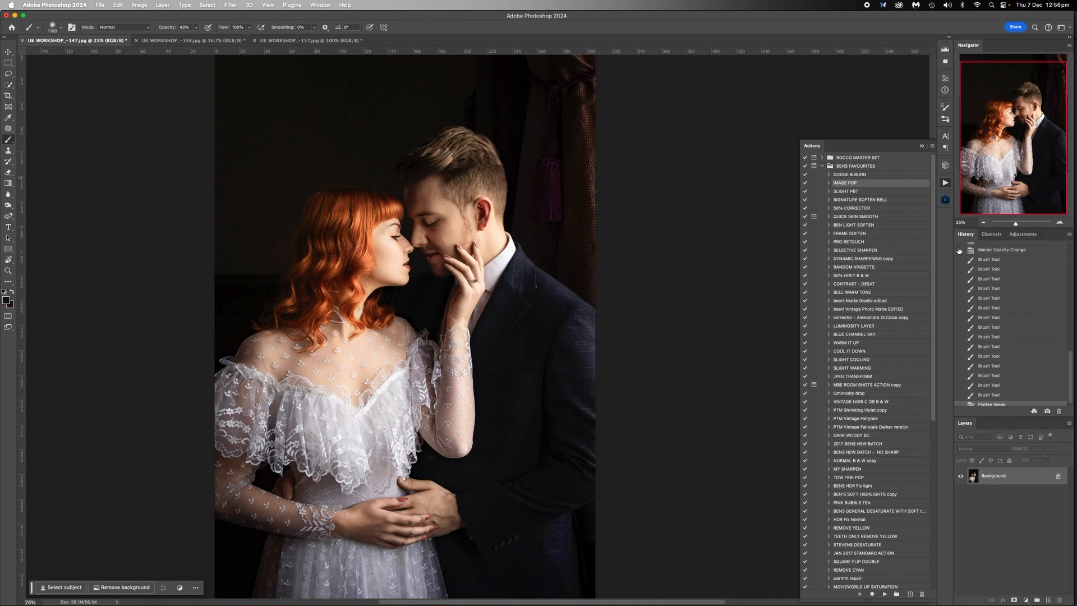
left_click(983, 223)
left_click(982, 222)
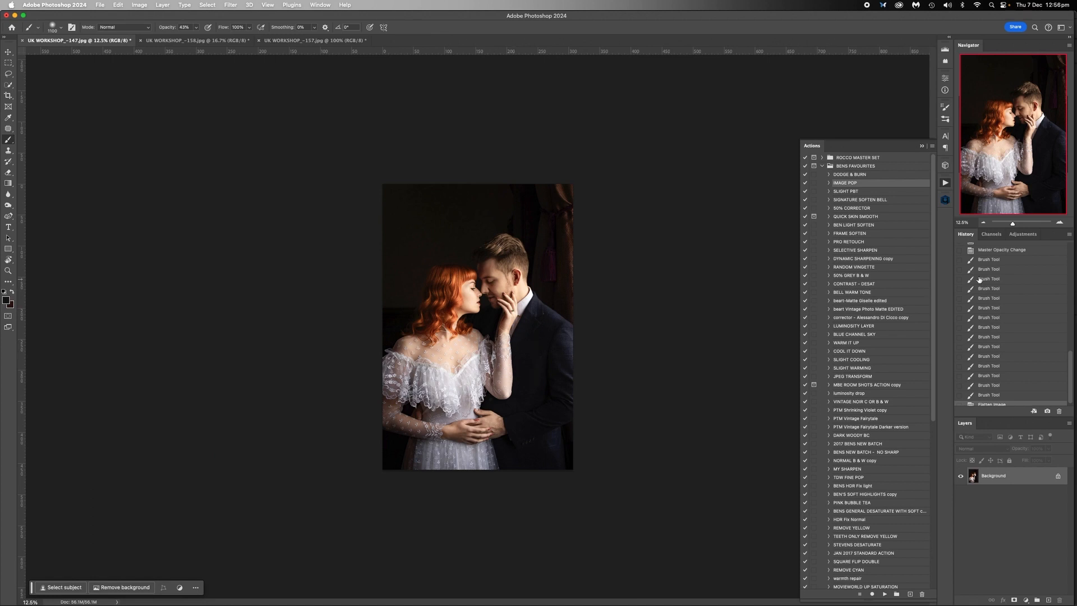
left_click(1058, 222)
left_click(1058, 223)
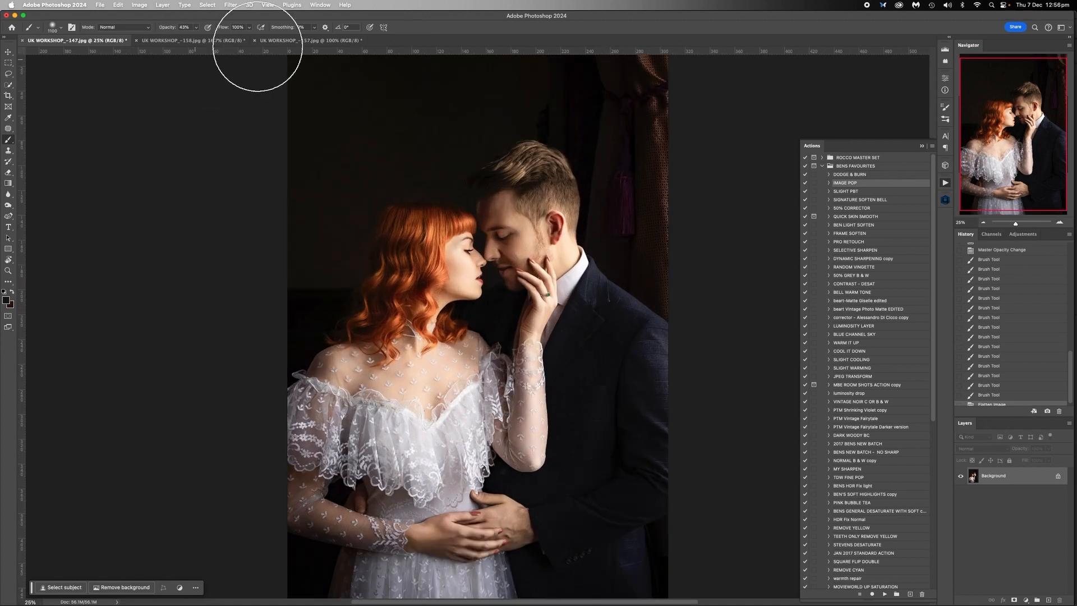
left_click(177, 42)
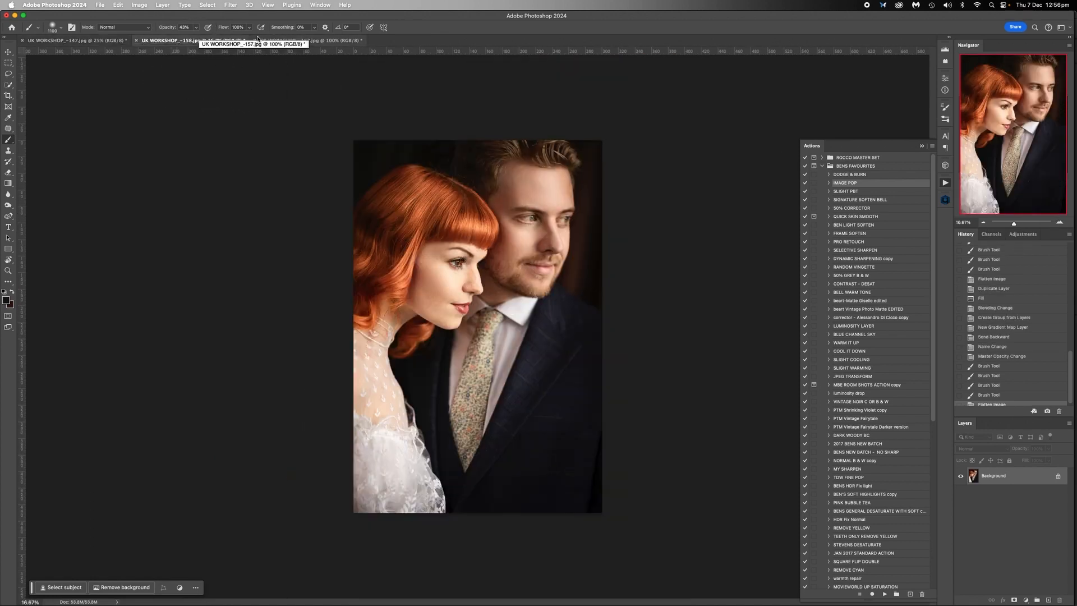
left_click(296, 41)
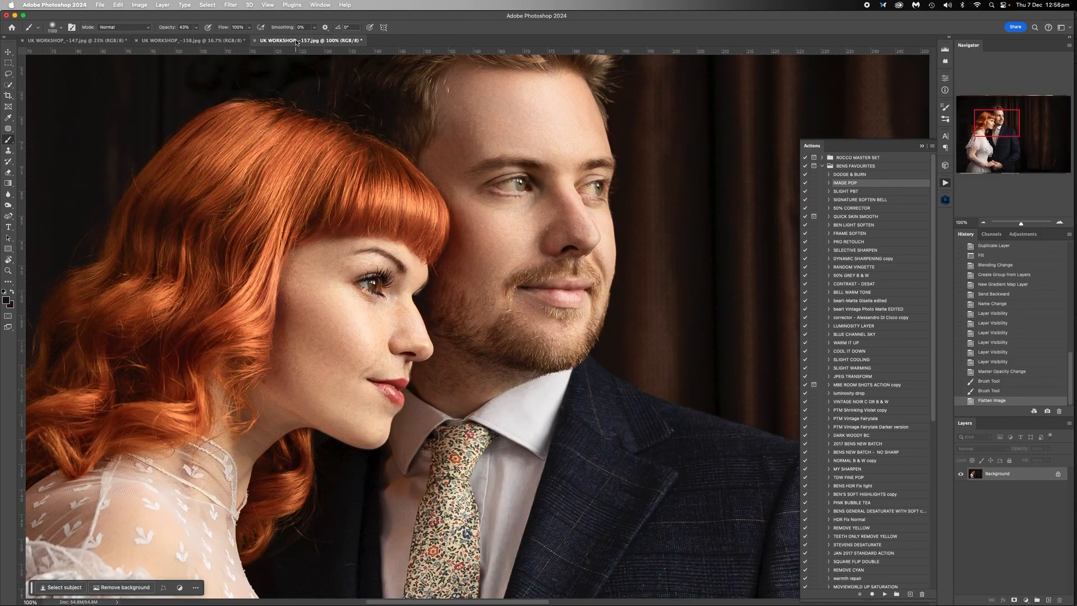
left_click(982, 223)
left_click(983, 223)
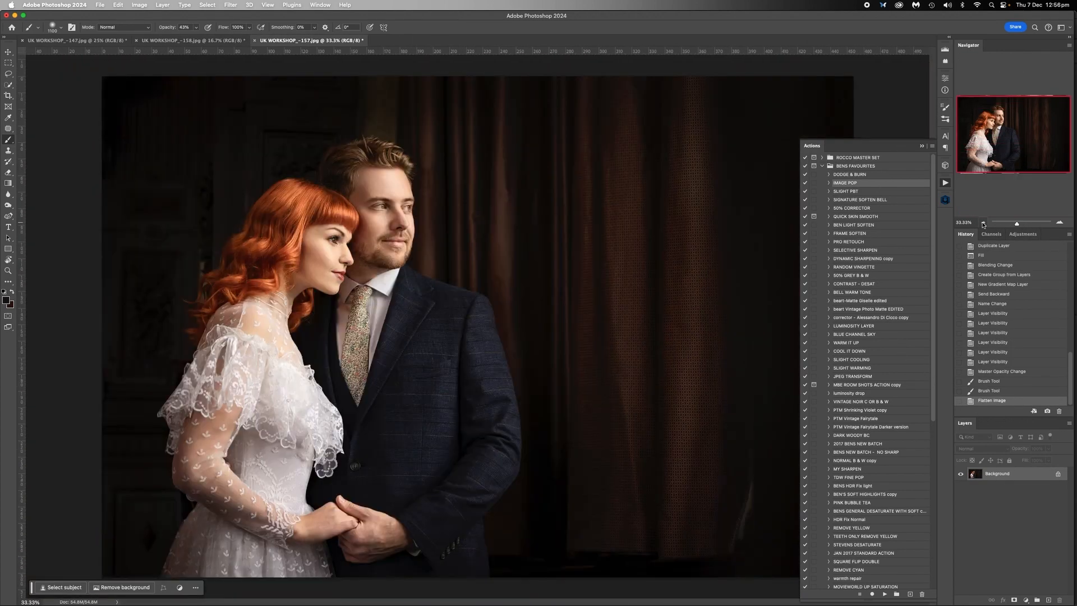
left_click(983, 223)
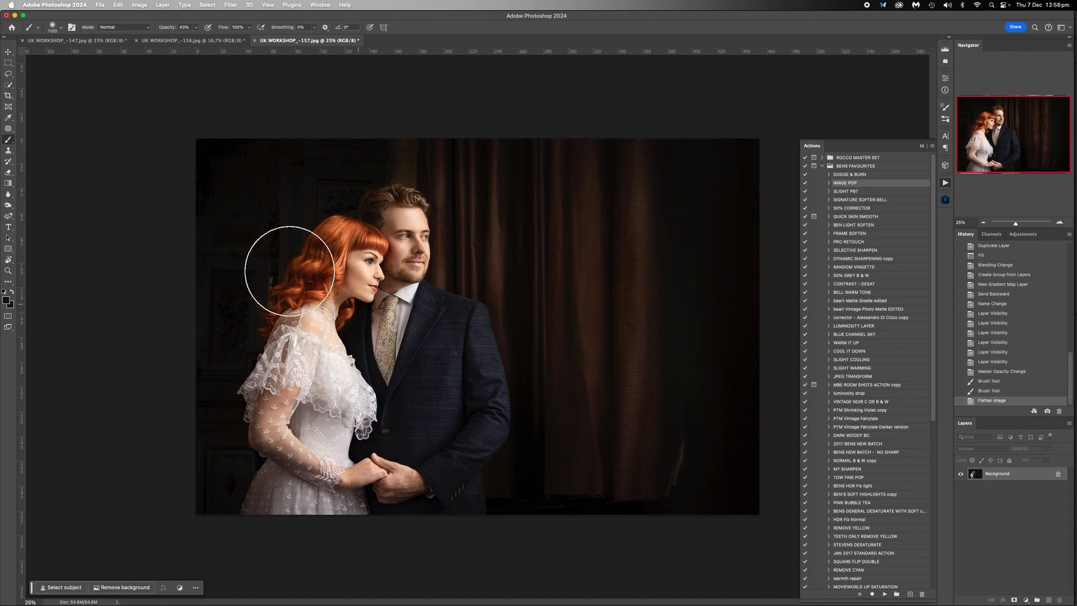
- Run the SELECTIVE SHARPEN action on UK WORKSHOP_-157.jpg and view the couple at 66.67%
left_click(848, 251)
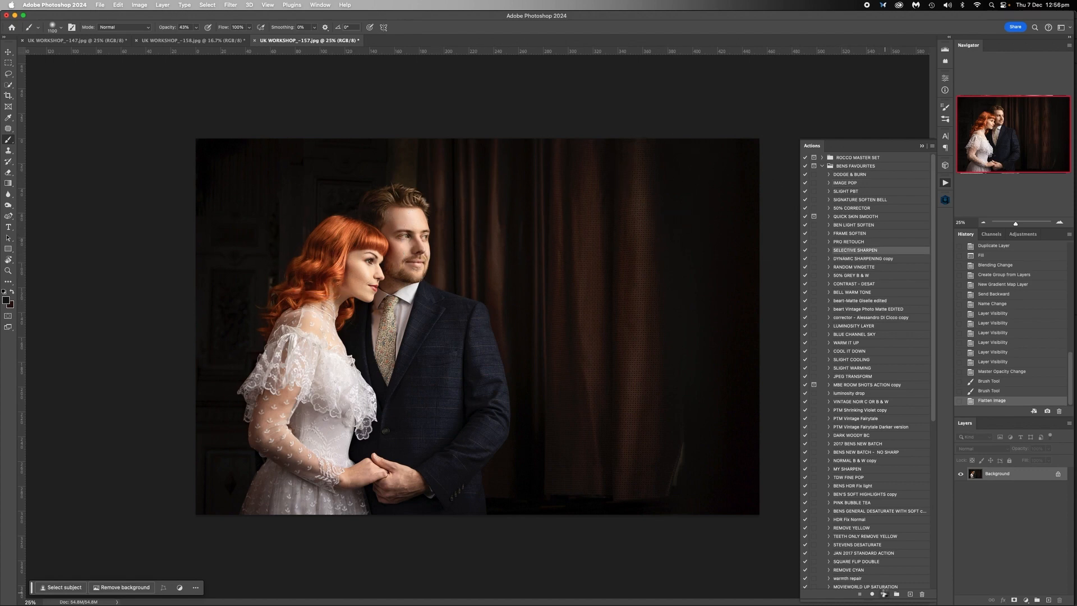
left_click(1059, 223)
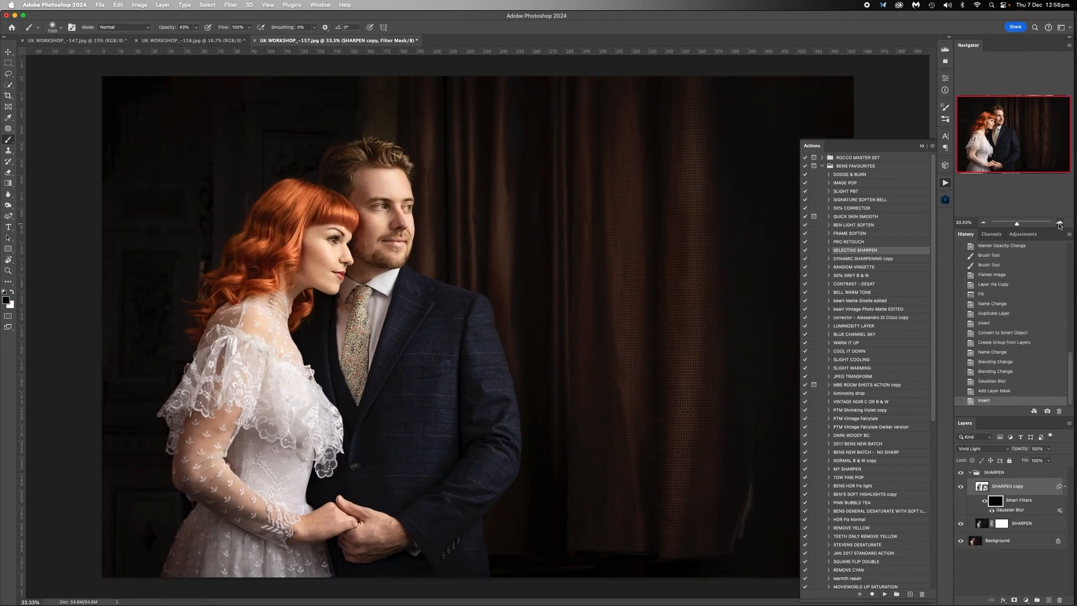
left_click(1059, 224)
left_click(1059, 223)
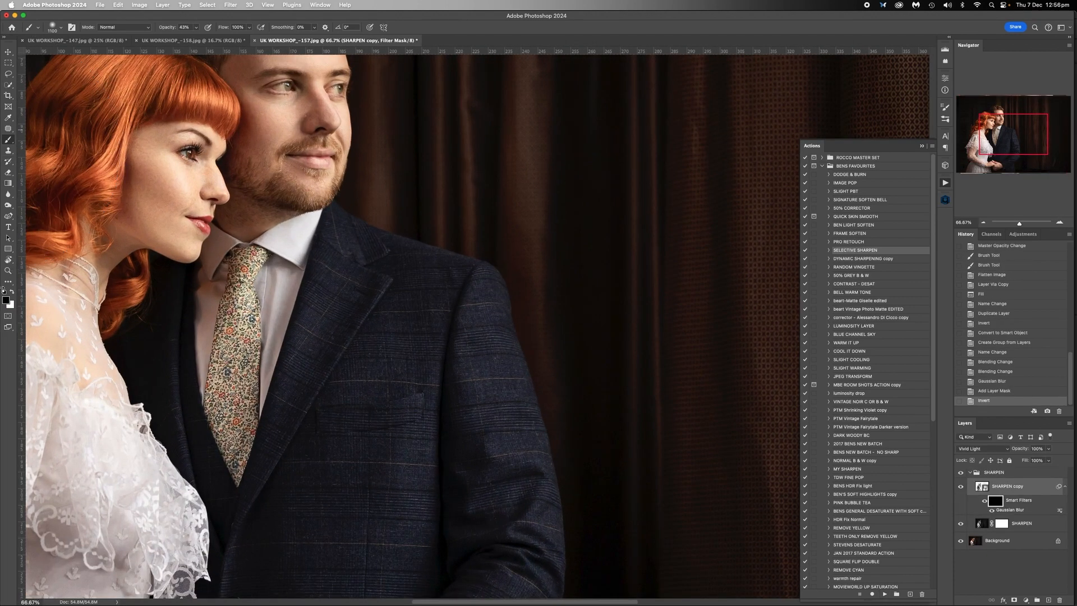
- Set the foreground colour to white and the brush opacity to about 51% for painting the SHARPEN copy filter mask
left_click(8, 302)
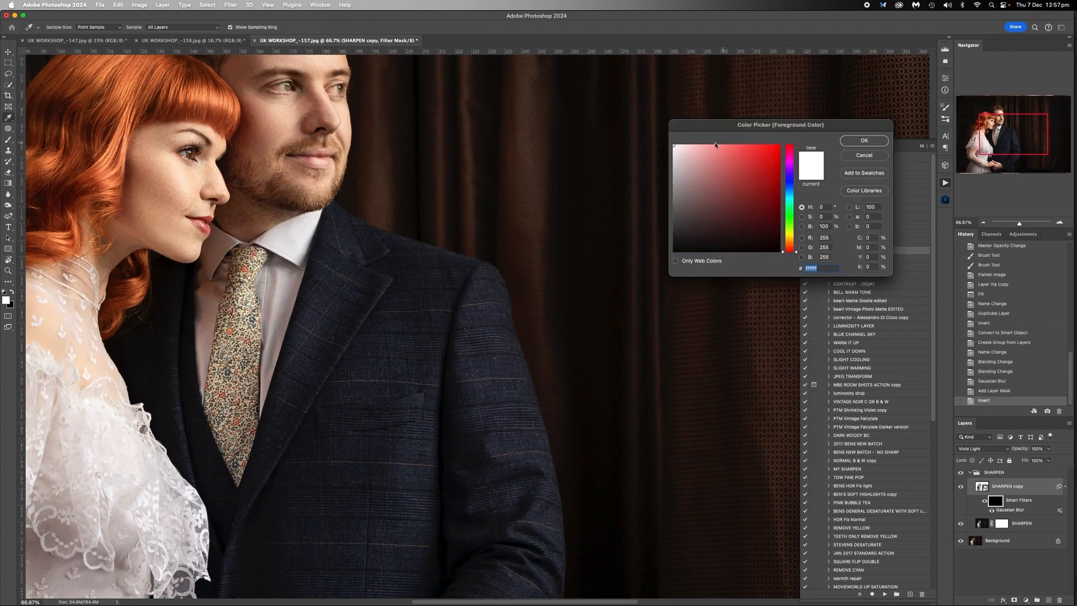
left_click(851, 140)
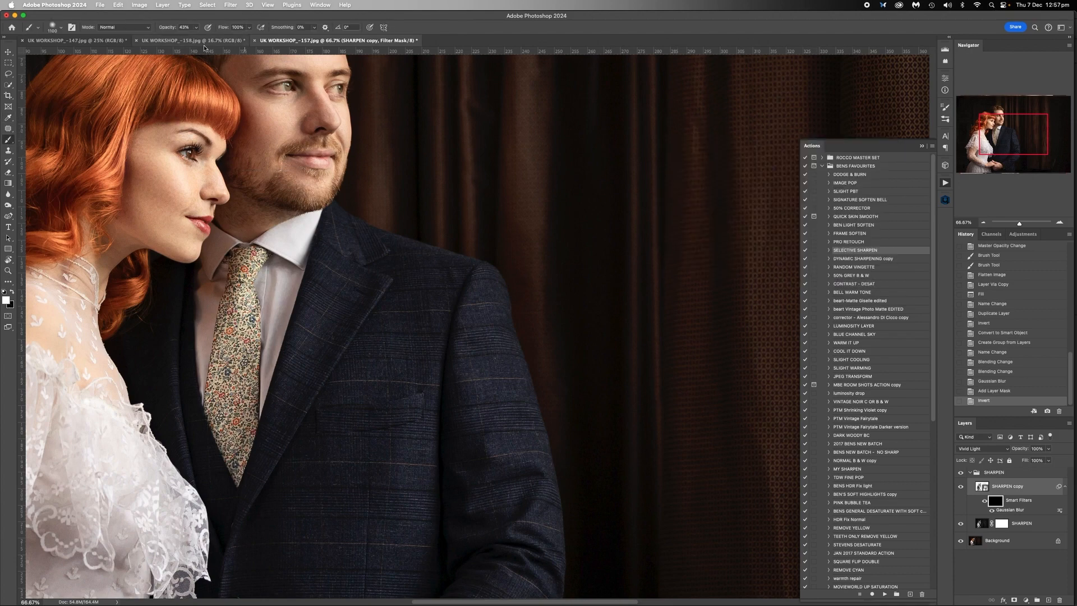
left_click(196, 28)
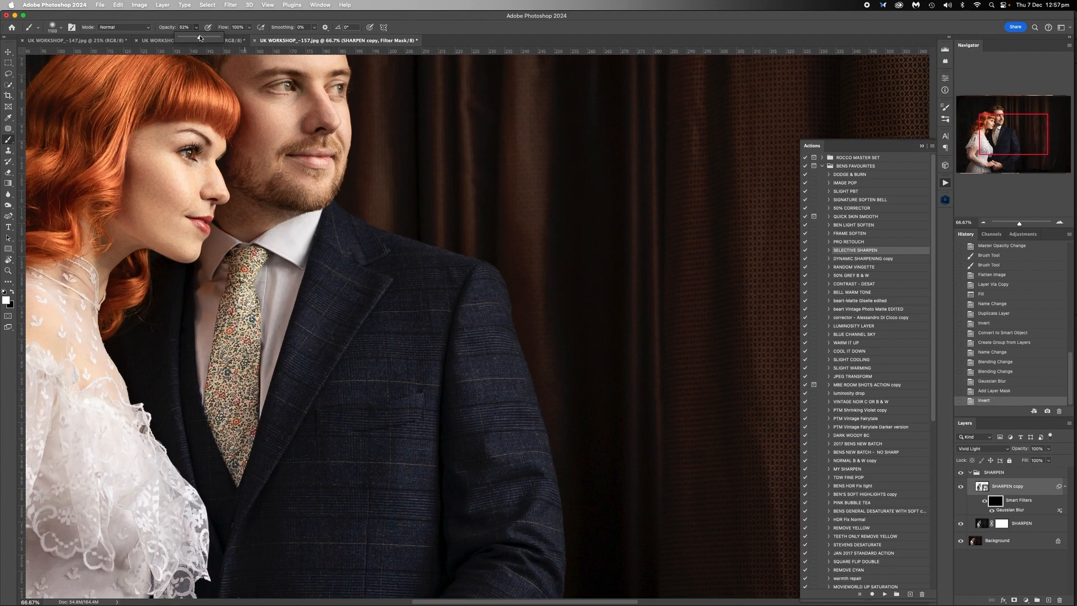
left_click_drag(201, 38, 200, 38)
scroll(297, 110, "up", 3)
scroll(297, 109, "left", 4)
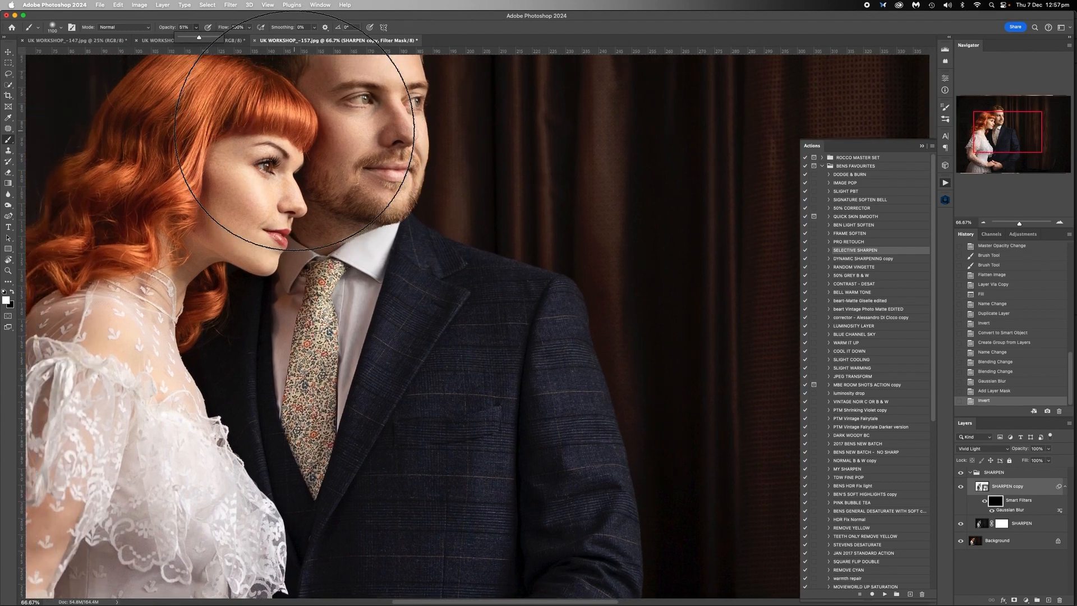
- Paint the woman's red hair on the SHARPEN copy filter mask with a soft white brush at 51% opacity
key("[")
key("bracketleft")
key("bracketleft")
key("bracketleft")
key("bracketleft")
key("bracketleft")
key("bracketleft")
key("bracketleft")
key("bracketleft")
key("bracketleft")
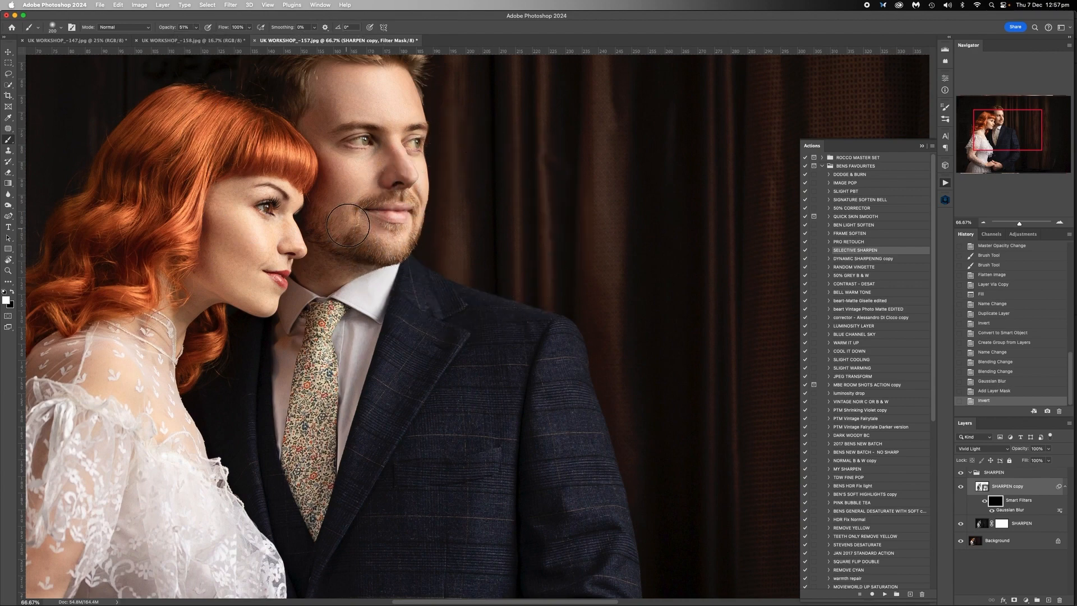
scroll(347, 226, "left", 4)
scroll(347, 226, "left", 2)
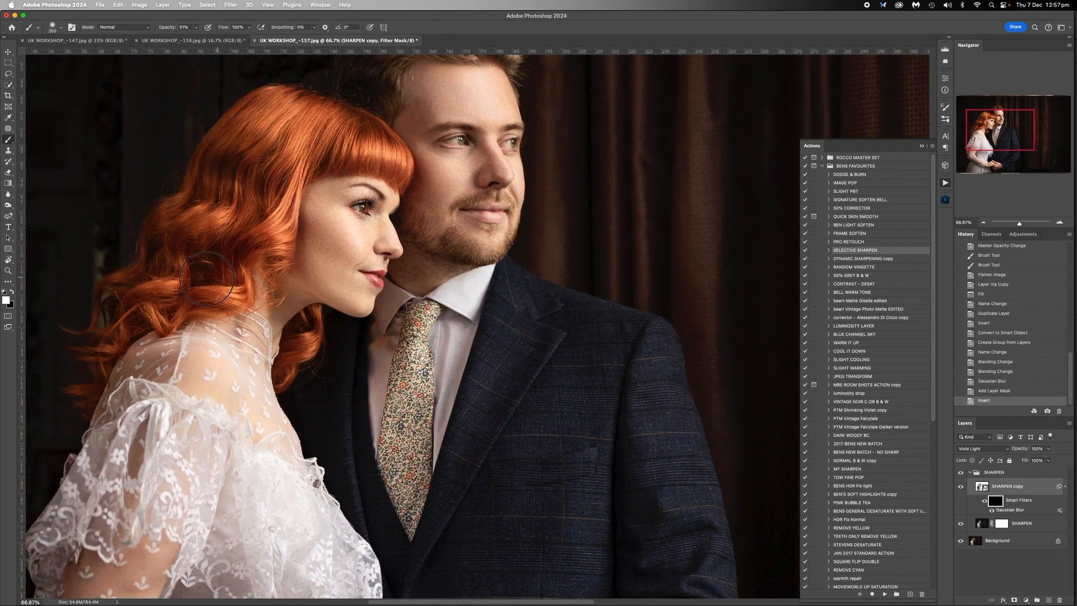
key("bracketright")
key("bracketright")
key("bracketright")
key("bracketright")
key("bracketright")
key("bracketright")
key("bracketright")
key("bracketright")
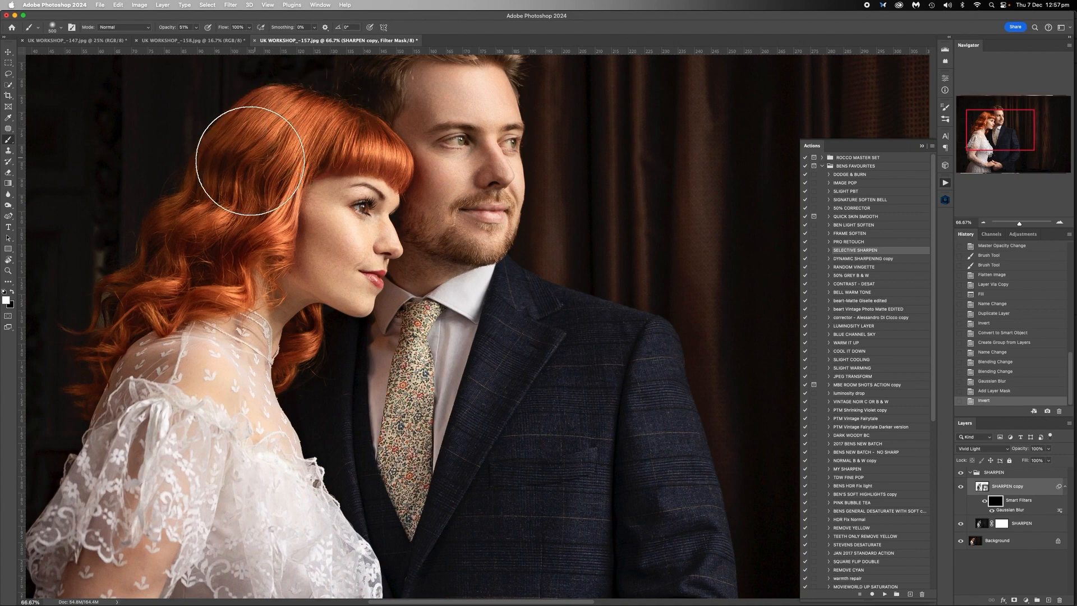
left_click_drag(230, 215, 211, 233)
- Paint the man's beard, mouth and eyes on the filter mask, adjusting the brush size to each feature
key("bracketleft")
key("bracketleft")
key("bracketleft")
key("bracketleft")
key("bracketleft")
key("bracketleft")
key("bracketleft")
key("bracketleft")
key("bracketleft")
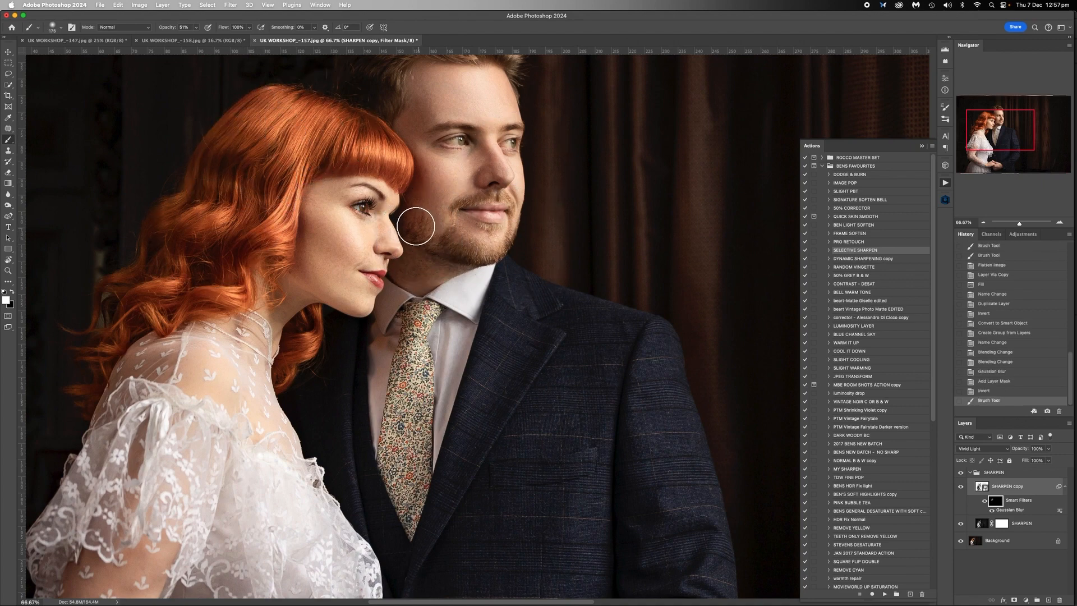
mouse_move(483, 244)
left_mouse_down()
mouse_move(438, 235)
mouse_move(506, 249)
left_mouse_up()
key("bracketleft")
key("bracketleft")
key("bracketleft")
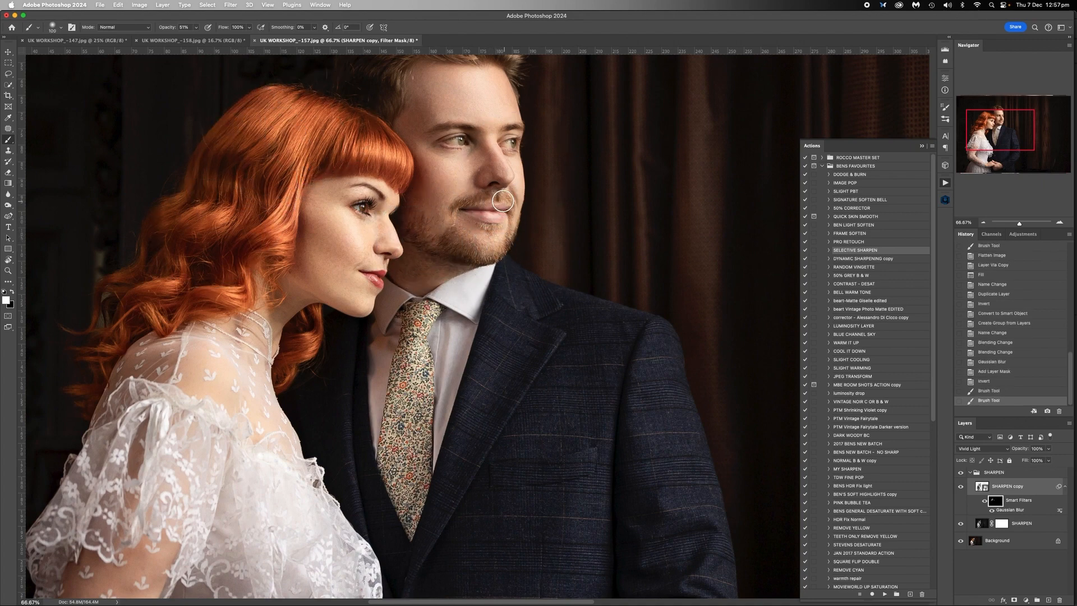
left_click_drag(503, 200, 468, 209)
key("bracketright")
key("bracketright")
mouse_move(443, 140)
left_mouse_down()
mouse_move(513, 138)
mouse_move(469, 138)
left_mouse_up()
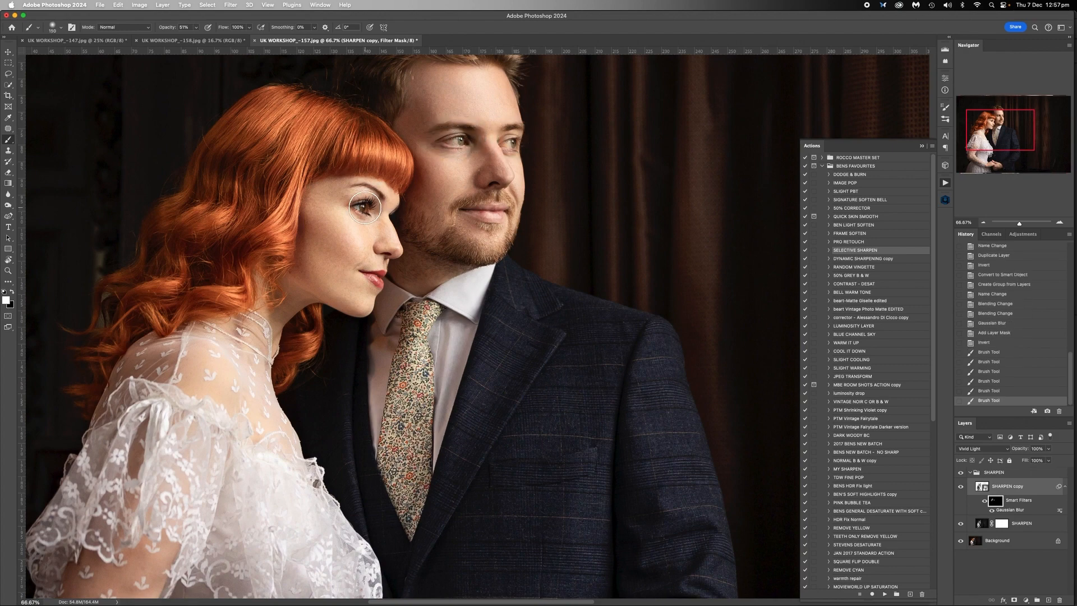
- Paint the woman's eye, eyebrow, nose and lips on the filter mask with small brushes
left_click(364, 208)
left_click(364, 207)
key("bracketleft")
key("bracketleft")
key("bracketleft")
key("bracketleft")
key("bracketleft")
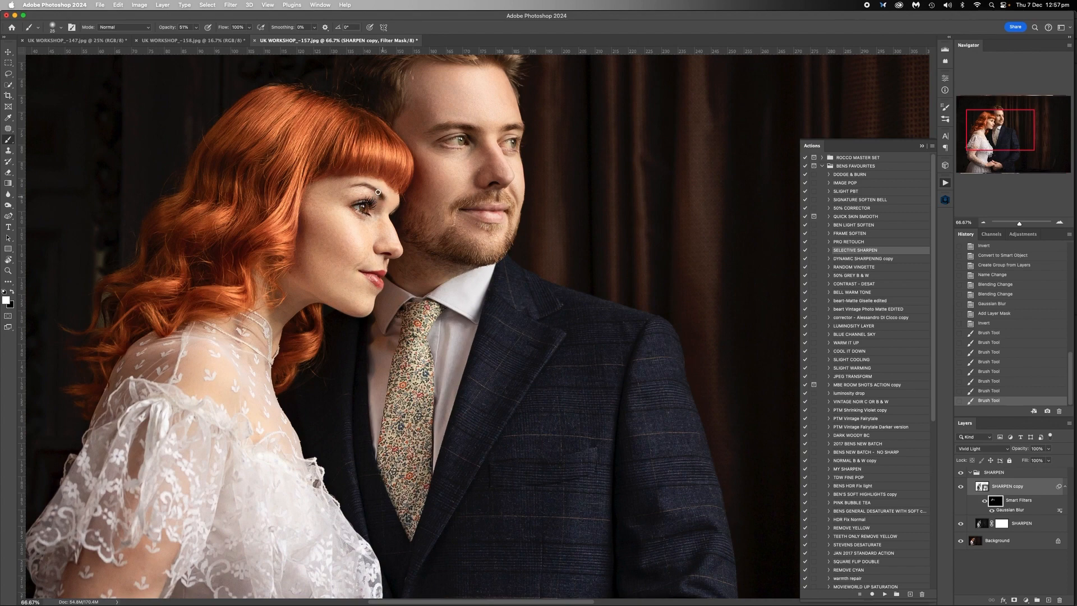
left_click_drag(387, 229, 389, 233)
key("bracketright")
key("bracketright")
key("bracketright")
left_click(377, 277)
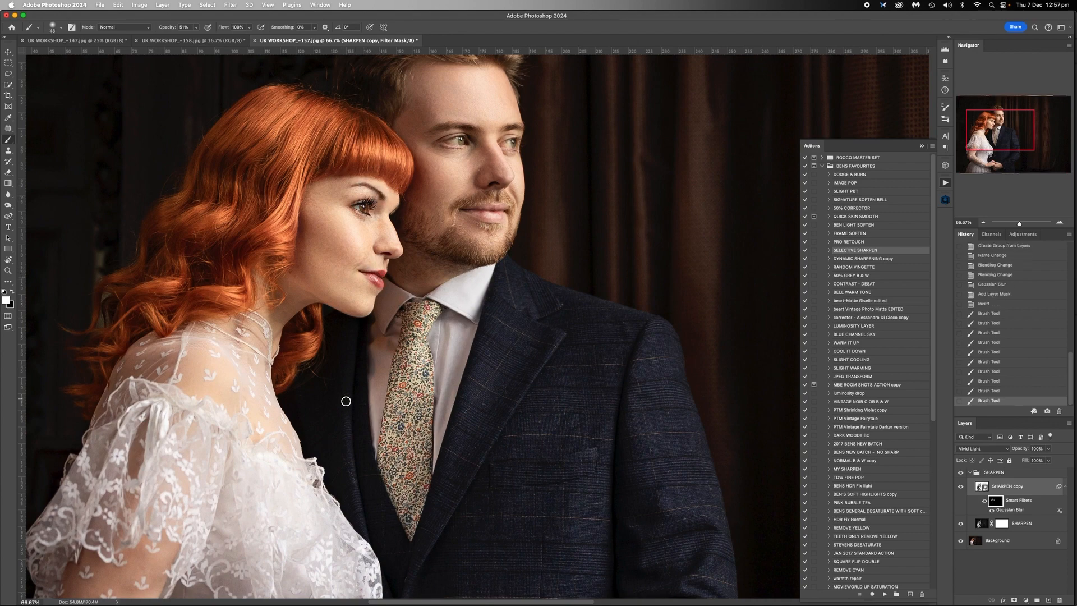
- Examine the painted filter mask areas with the red mask overlay, and return to the normal view with a white foreground
key("backslash")
key("backslash")
key("backslash")
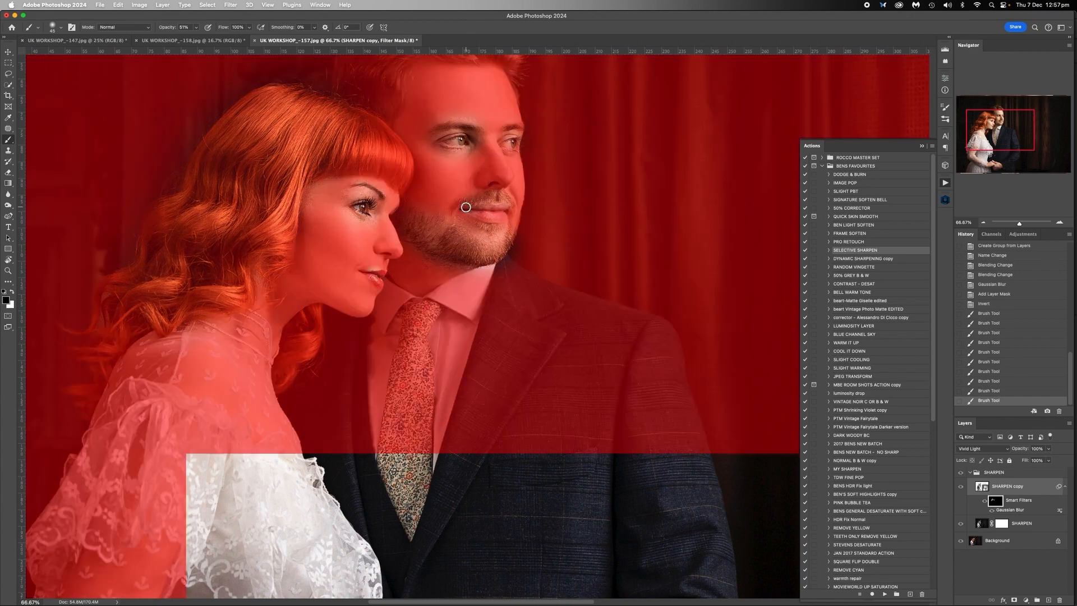
key("x")
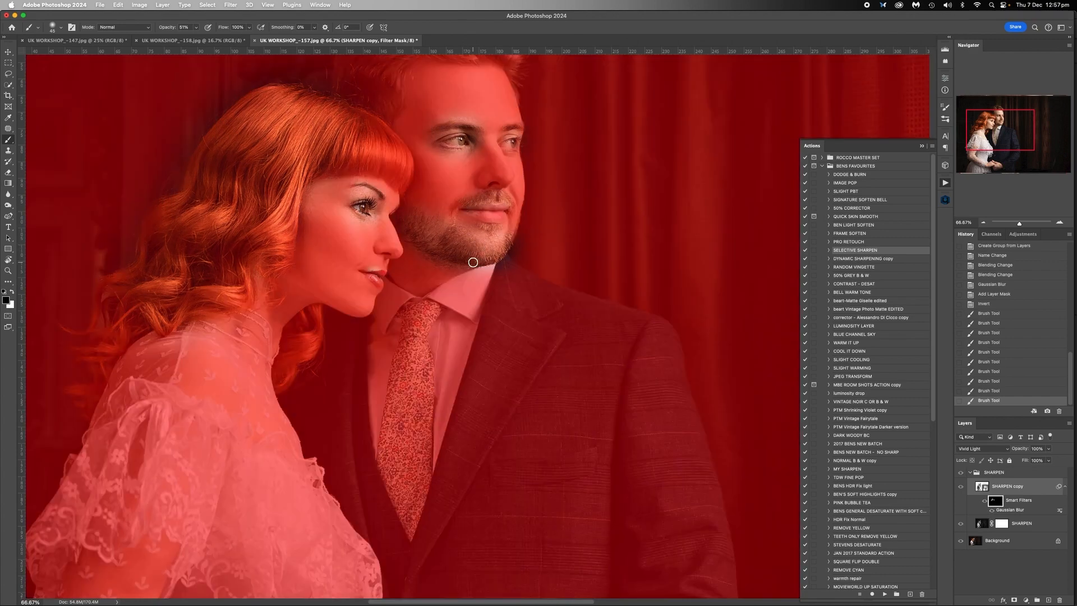
scroll(473, 262, "up", 3)
key("backslash")
key("x")
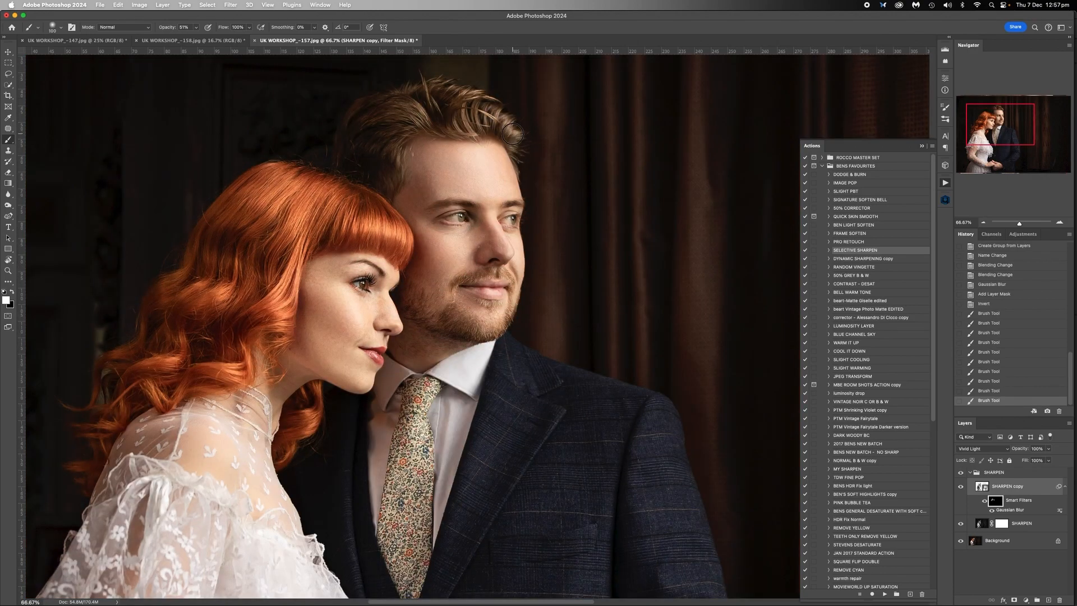
- Paint the man's hair and the woman's fringe and curls on the filter mask with a larger brush
left_click(449, 117)
key("bracketright")
left_click_drag(477, 117, 392, 112)
left_click_drag(351, 224, 312, 227)
left_click_drag(282, 183, 246, 241)
left_click_drag(221, 314, 213, 336)
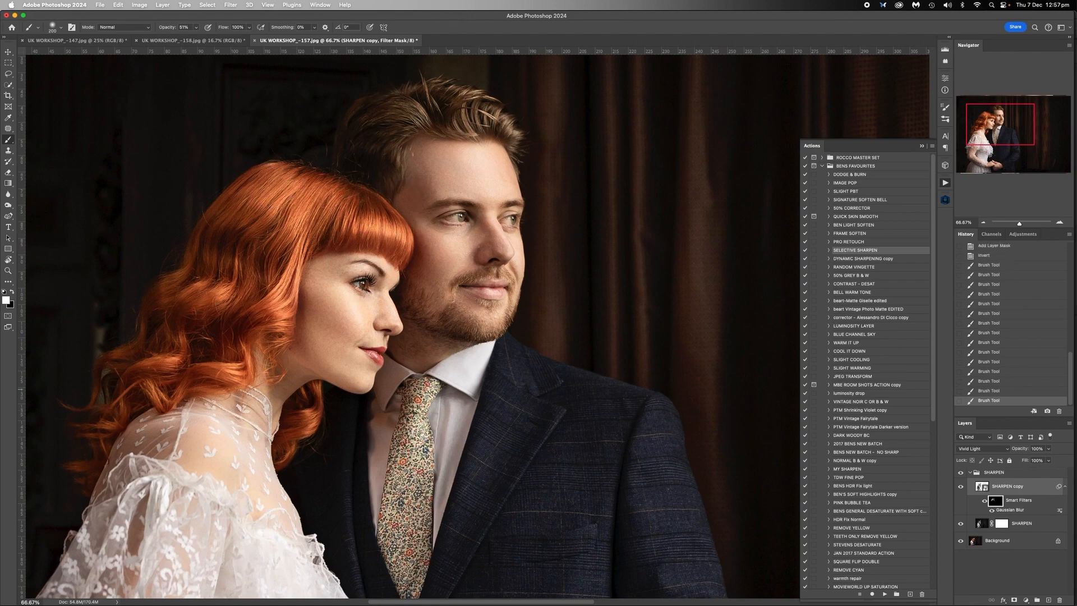
- Paint the woman's white lace dress on the filter mask with a large brush
left_click(982, 223)
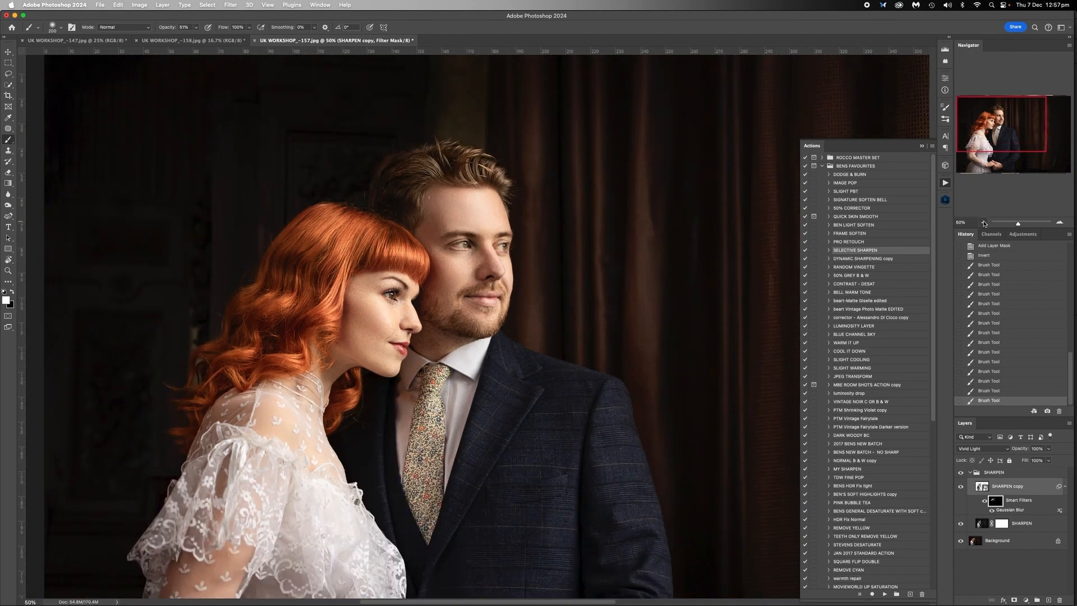
left_click(982, 222)
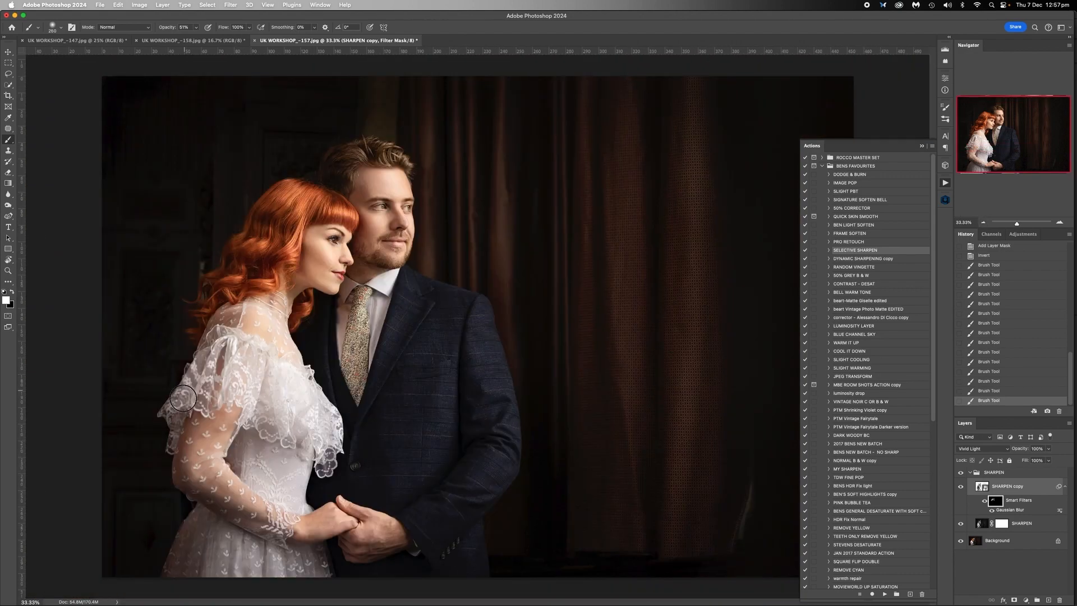
key("bracketright")
key("bracketright")
key("bracketright")
key("bracketright")
left_click_drag(264, 457, 311, 484)
left_click_drag(193, 549, 318, 561)
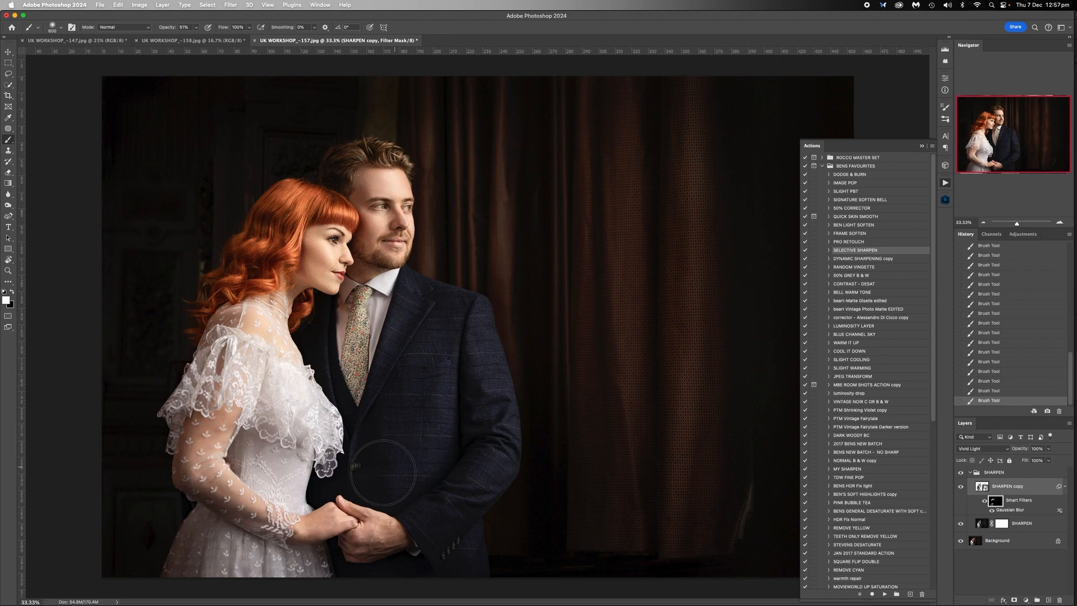
key("bracketright")
key("bracketright")
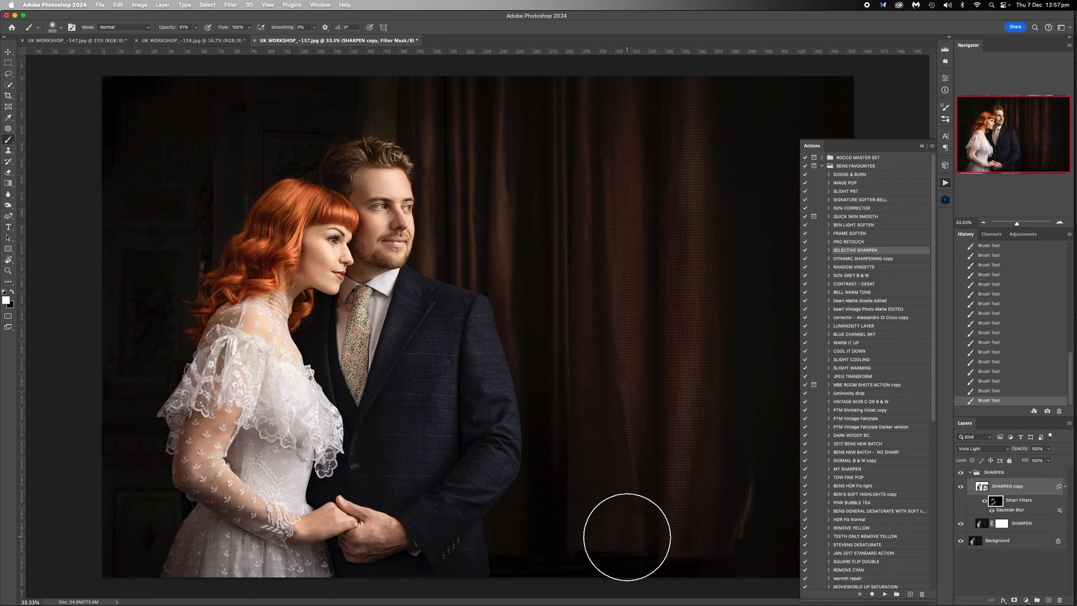
key("super+z")
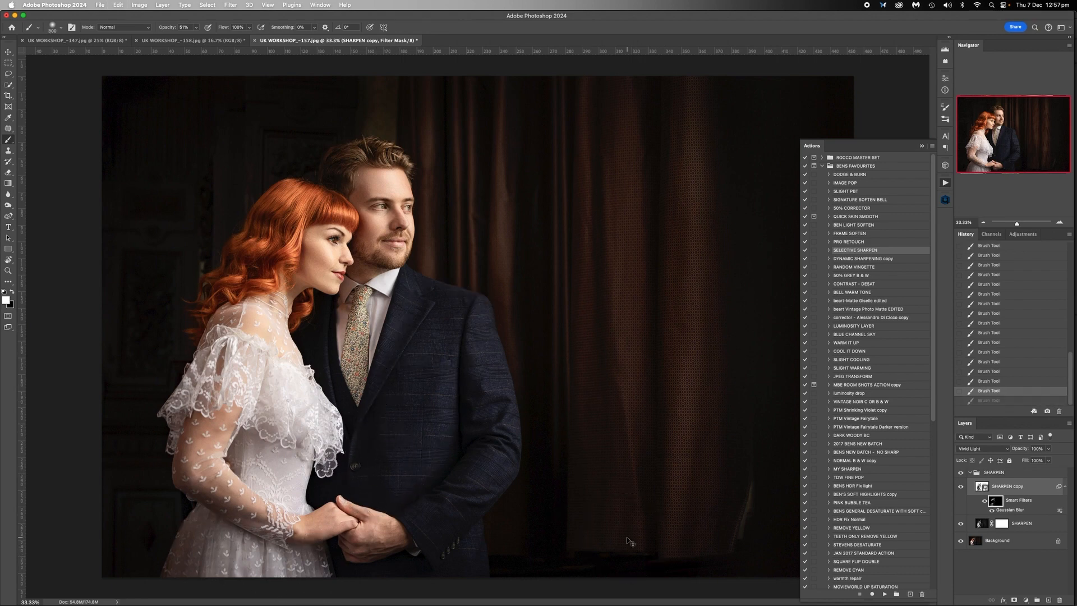
- Paint the man's jacket on the filter mask at 27% brush opacity and flatten UK WORKSHOP_-157.jpg
left_click(196, 28)
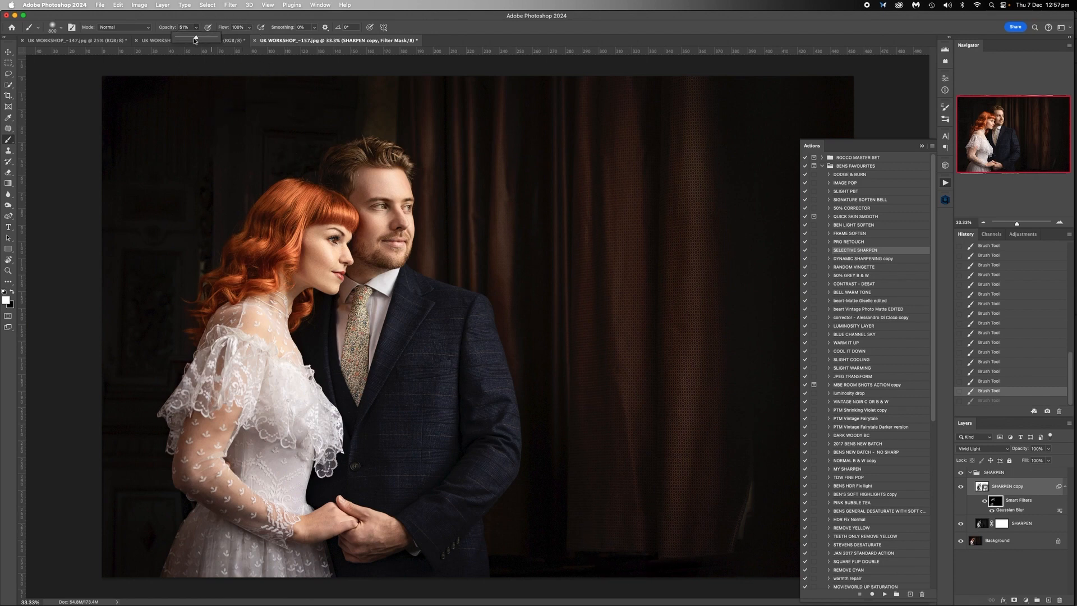
left_click_drag(188, 40, 186, 40)
mouse_move(486, 444)
left_mouse_down()
mouse_move(448, 361)
mouse_move(426, 345)
mouse_move(387, 465)
left_mouse_up()
right_click(998, 542)
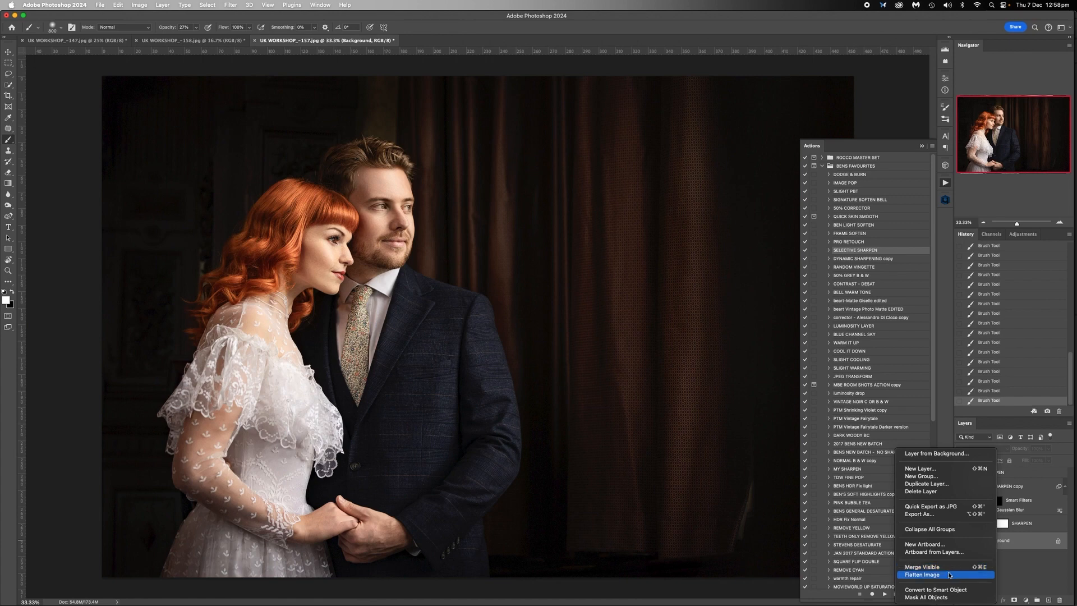
left_click(953, 569)
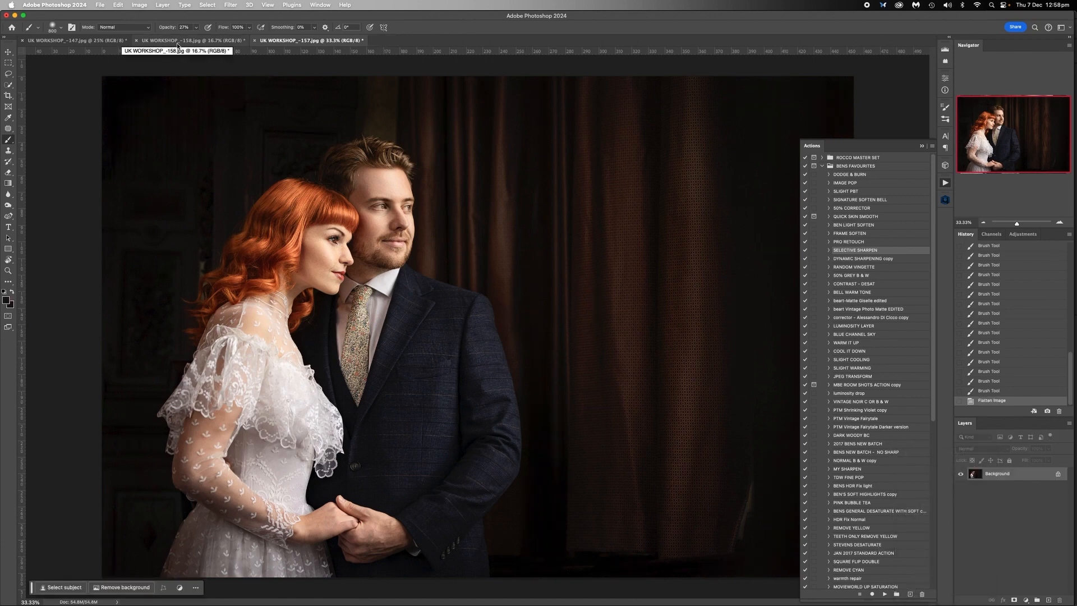
- Run the SELECTIVE SHARPEN action on UK WORKSHOP_-158.jpg and paint the man's hair on its filter mask
left_click(199, 42)
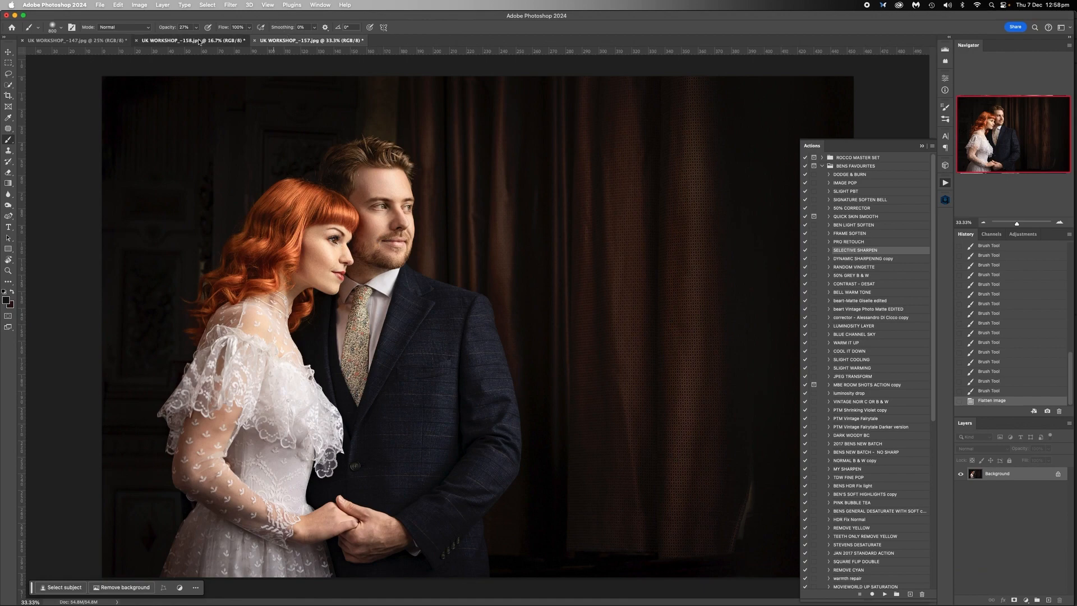
left_click(1059, 223)
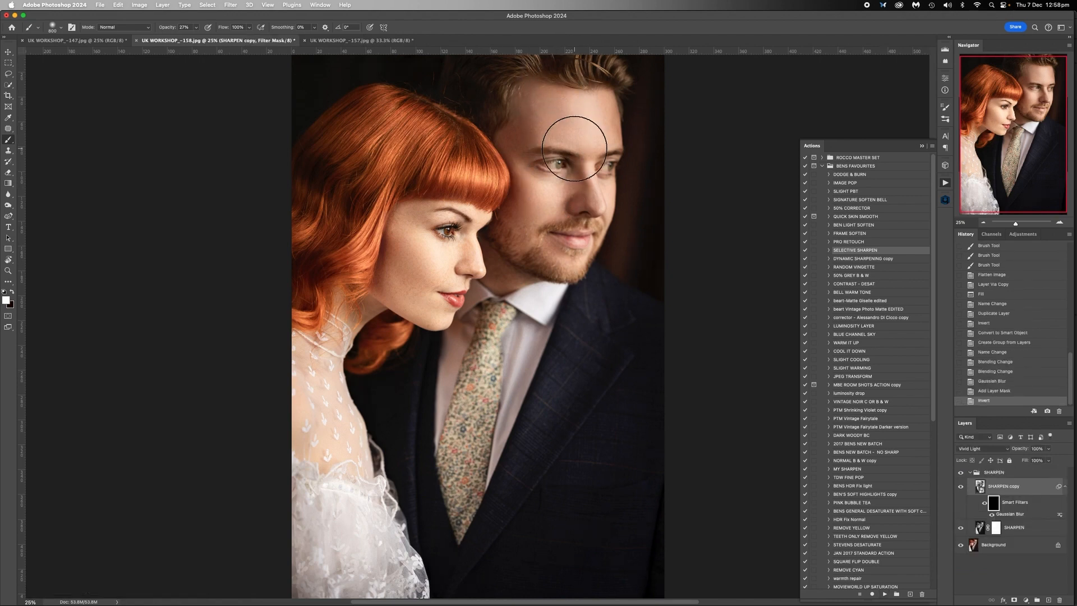
key("bracketleft")
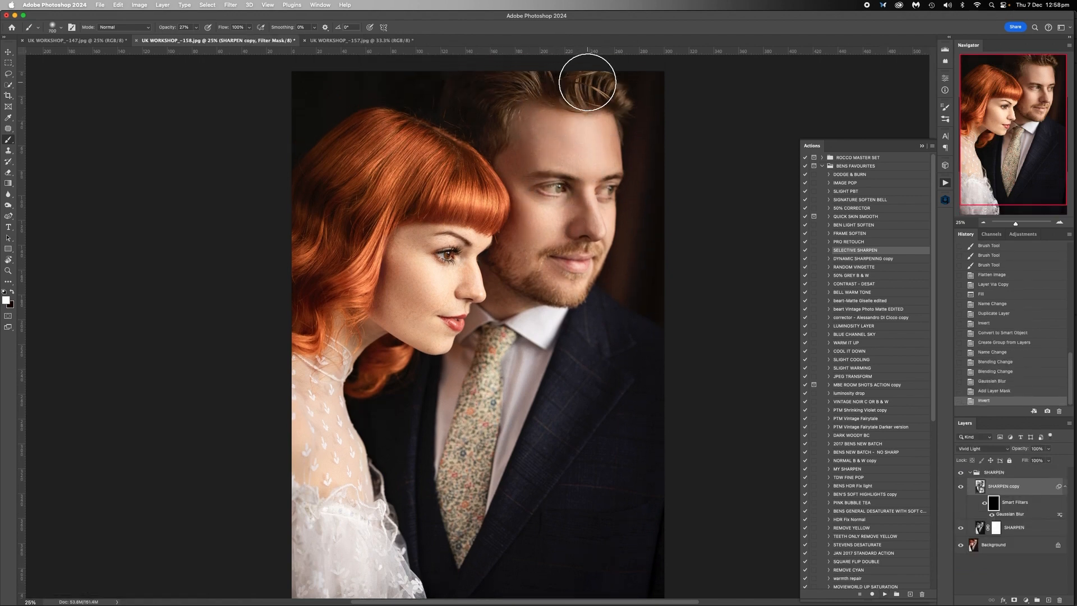
left_click_drag(590, 83, 503, 71)
- Set the brush opacity to 53% and paint the woman's red hair on the filter mask of UK WORKSHOP_-158.jpg
key("bracketright")
key("bracketright")
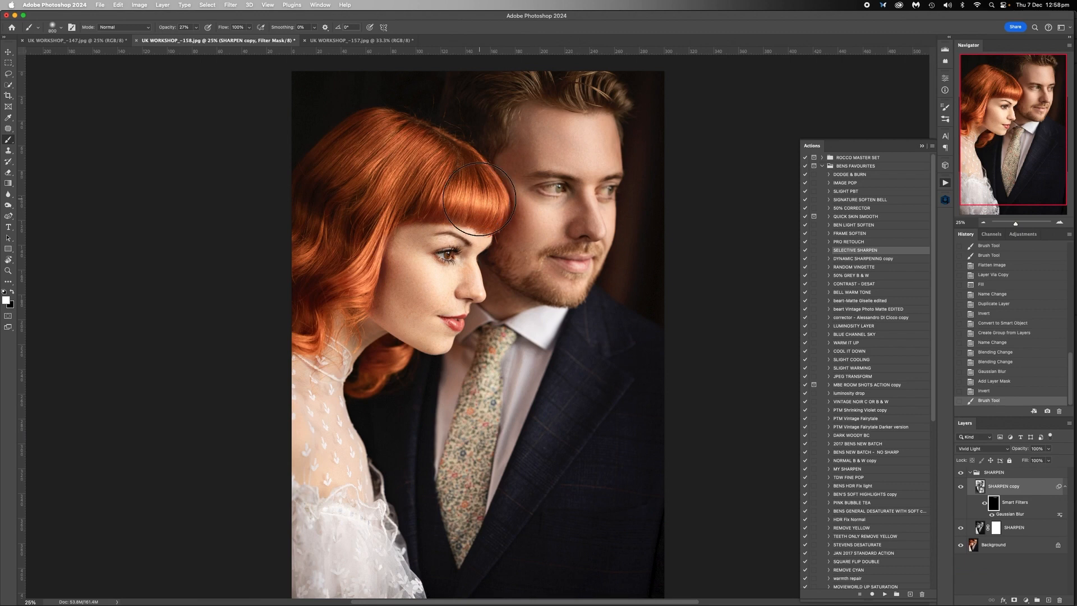
scroll(480, 200, "up", 1)
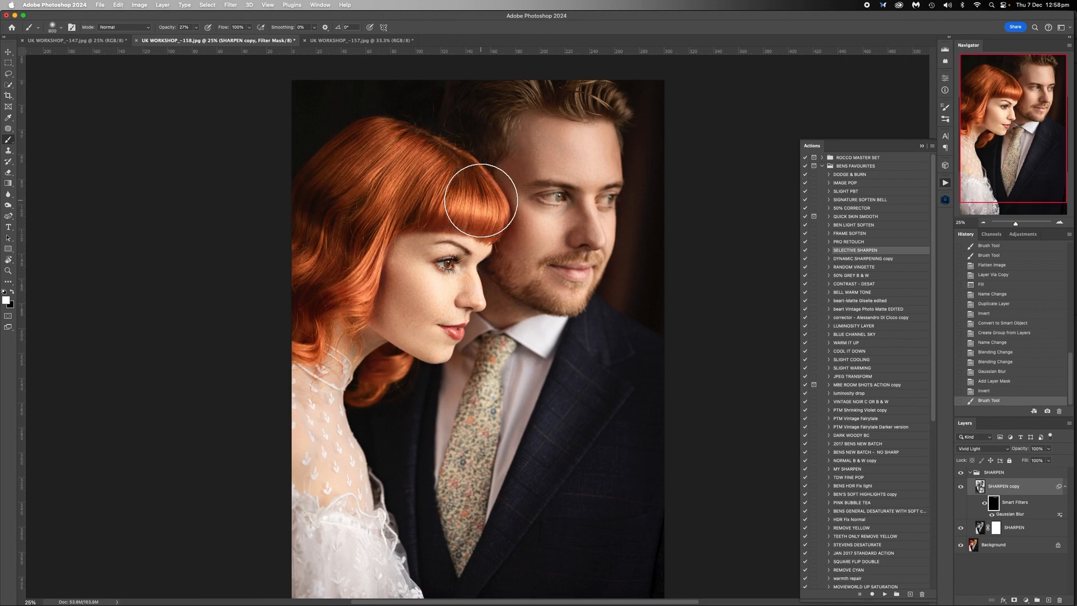
left_click(196, 26)
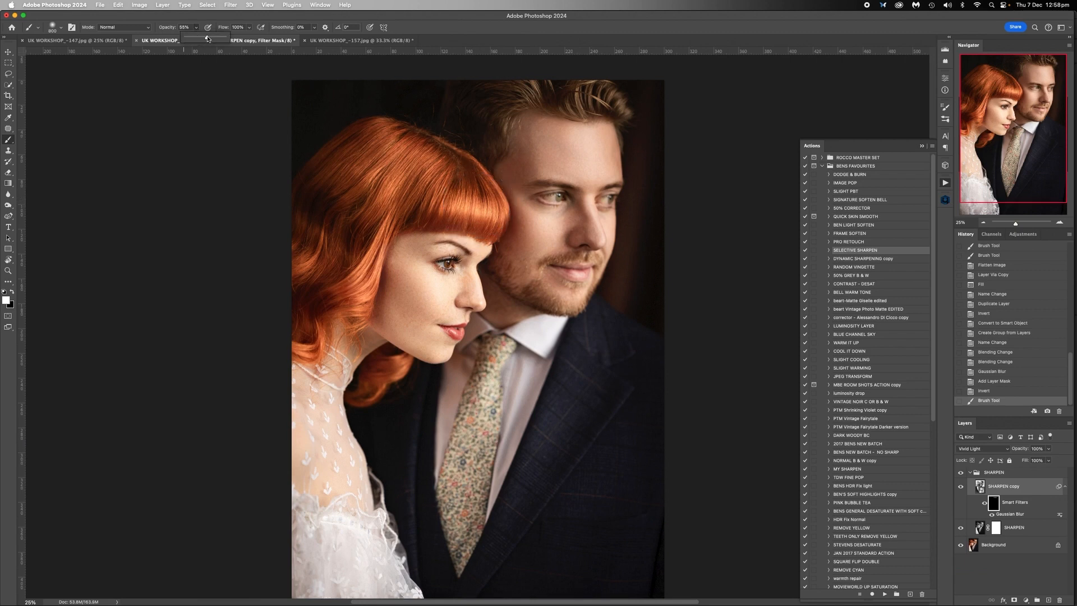
left_click_drag(207, 39, 206, 38)
left_click(477, 207)
key("bracketright")
mouse_move(316, 249)
left_mouse_down()
mouse_move(371, 143)
mouse_move(461, 143)
left_mouse_up()
- Paint the woman's eye and lips on the filter mask with a smaller brush
key("bracketleft")
key("bracketleft")
key("bracketleft")
key("bracketleft")
left_click(448, 260)
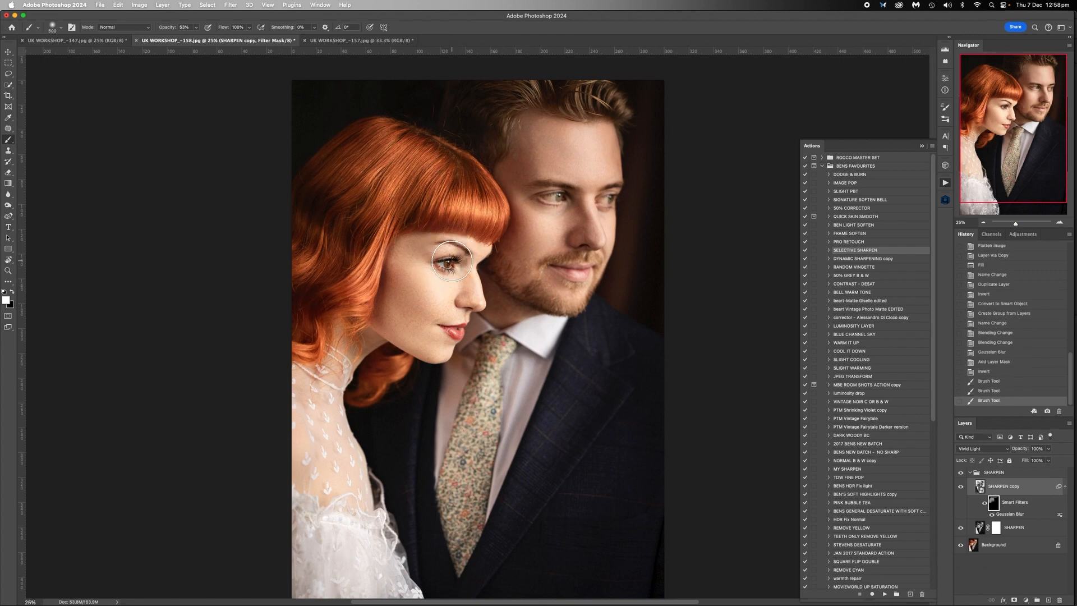
left_click(451, 260)
left_click(451, 331)
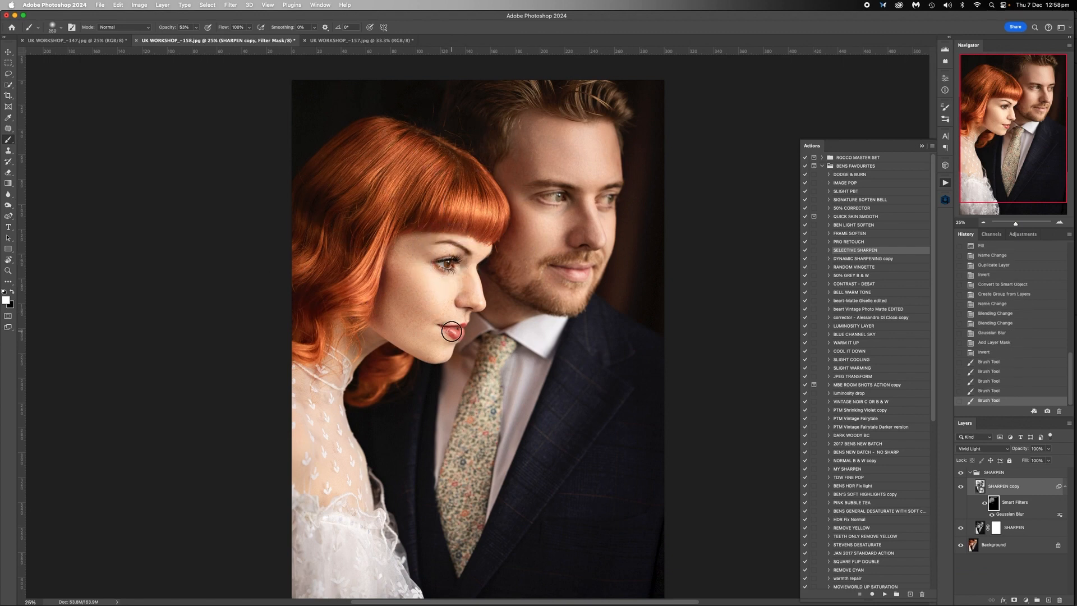
- Flatten UK WORKSHOP_-158.jpg
key("bracketright")
key("bracketright")
right_click(988, 546)
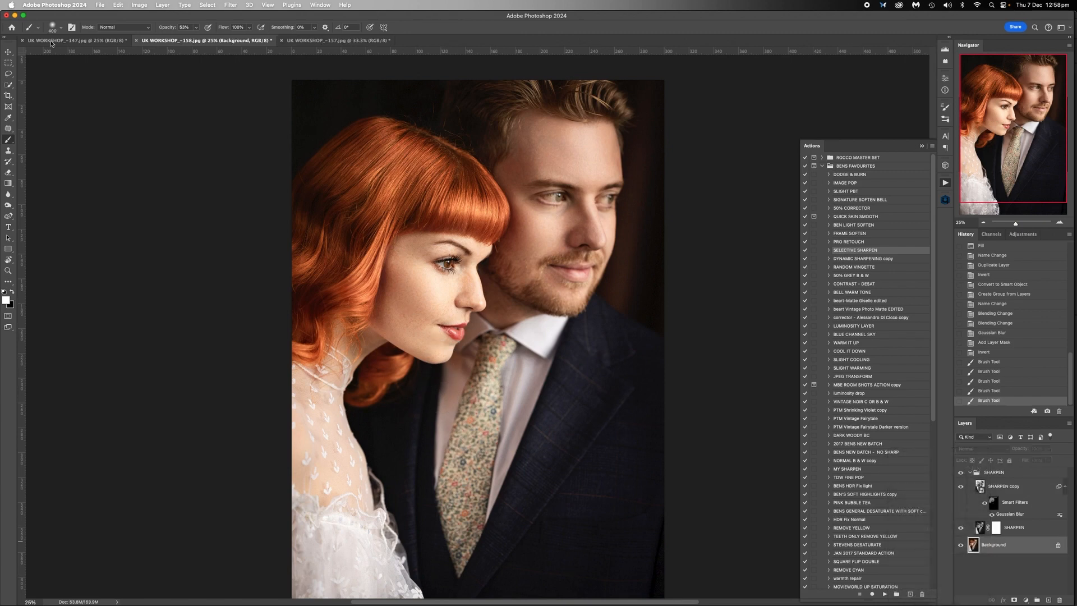
- Run the SELECTIVE SHARPEN action on UK WORKSHOP_-147.jpg and view the couple's heads at 50%
left_click(92, 41)
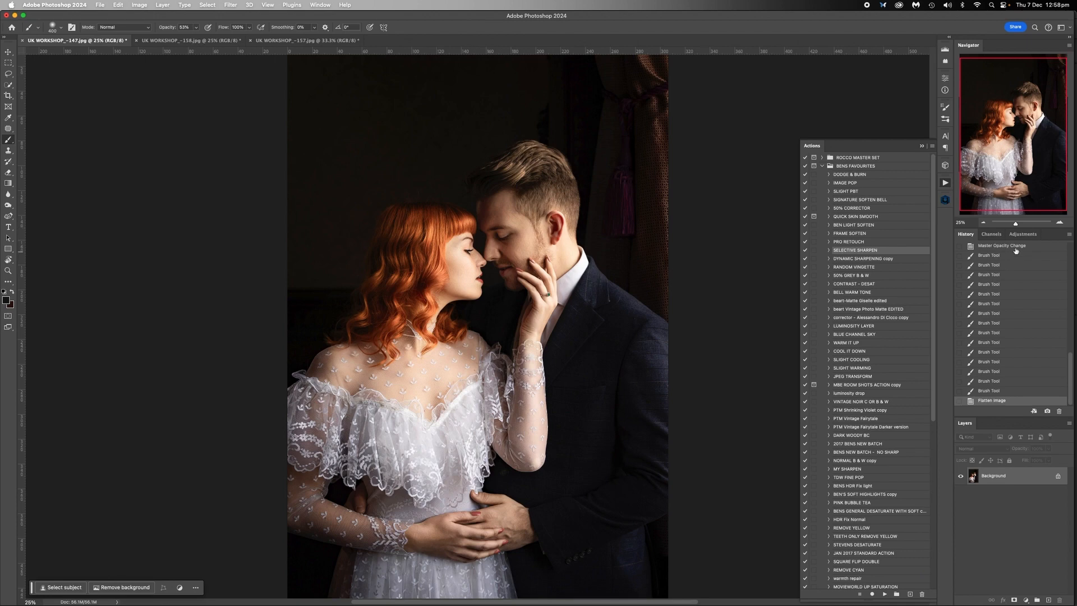
left_click(1059, 224)
left_click(1059, 224)
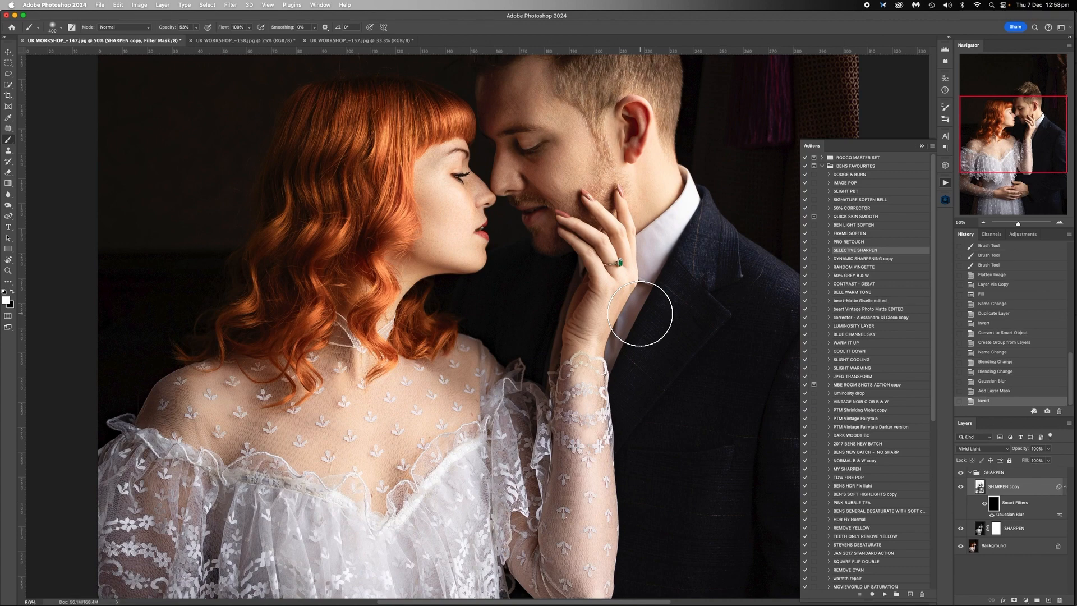
scroll(640, 313, "up", 3)
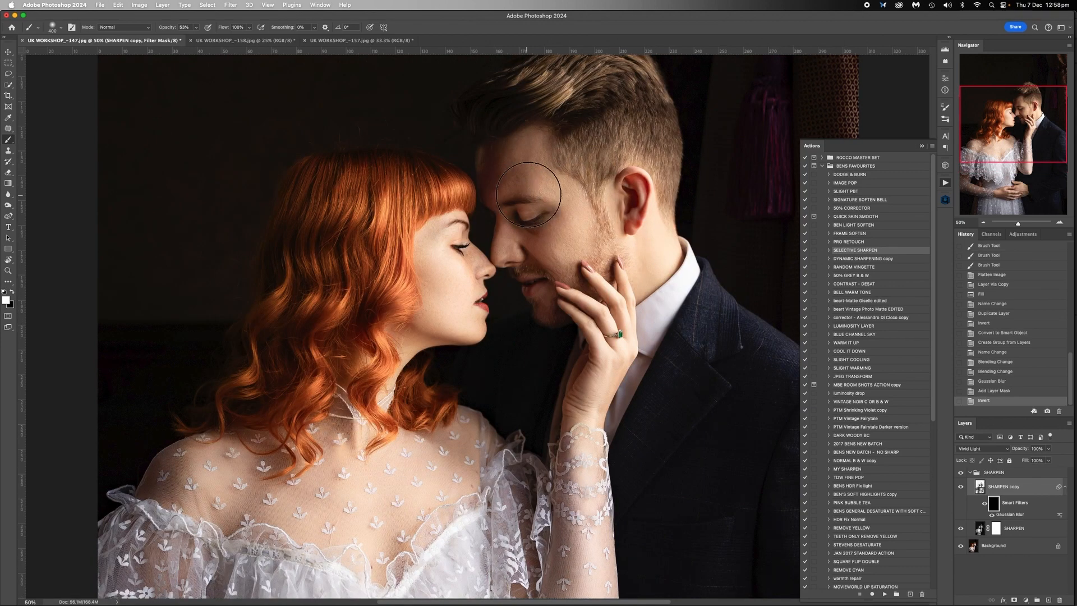
scroll(528, 194, "up", 3)
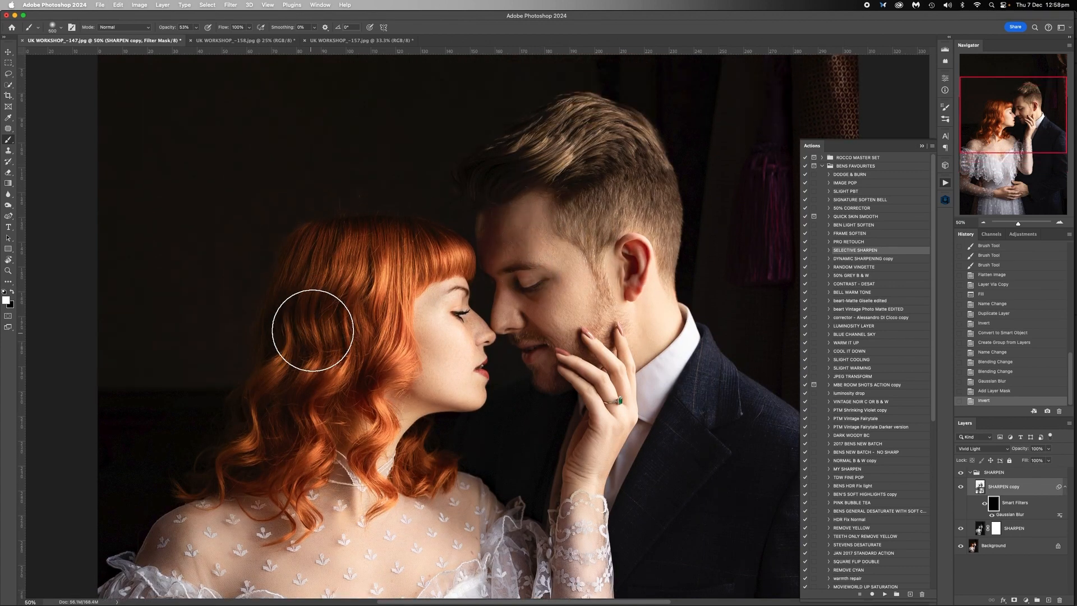
- Paint the woman's red hair and the man's hair on the filter mask of UK WORKSHOP_-147.jpg
key("bracketright")
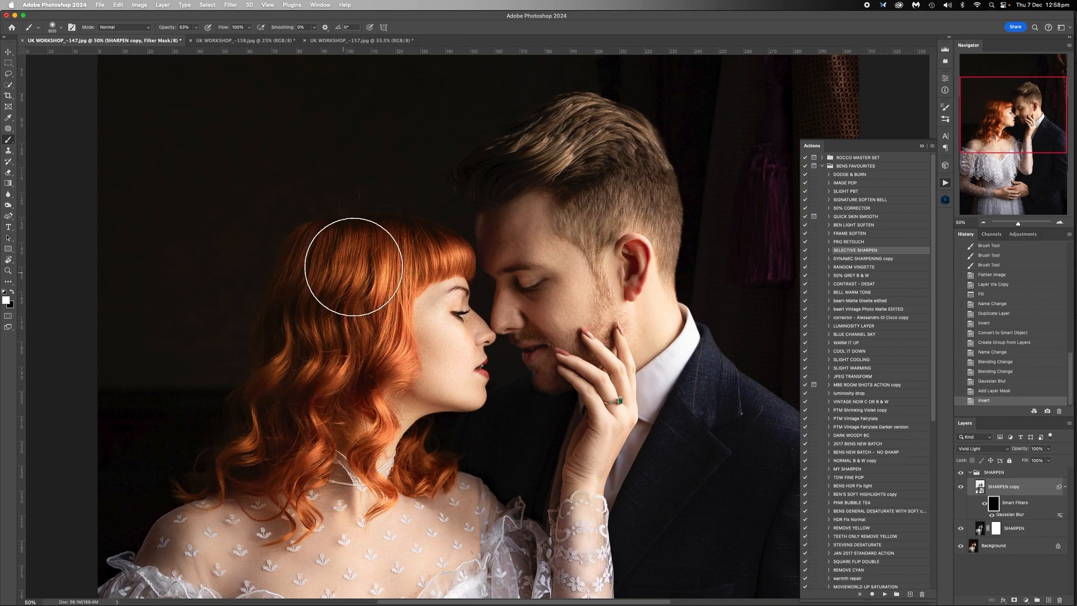
mouse_move(353, 267)
left_mouse_down()
mouse_move(376, 245)
mouse_move(434, 241)
mouse_move(395, 226)
left_mouse_up()
key("bracketleft")
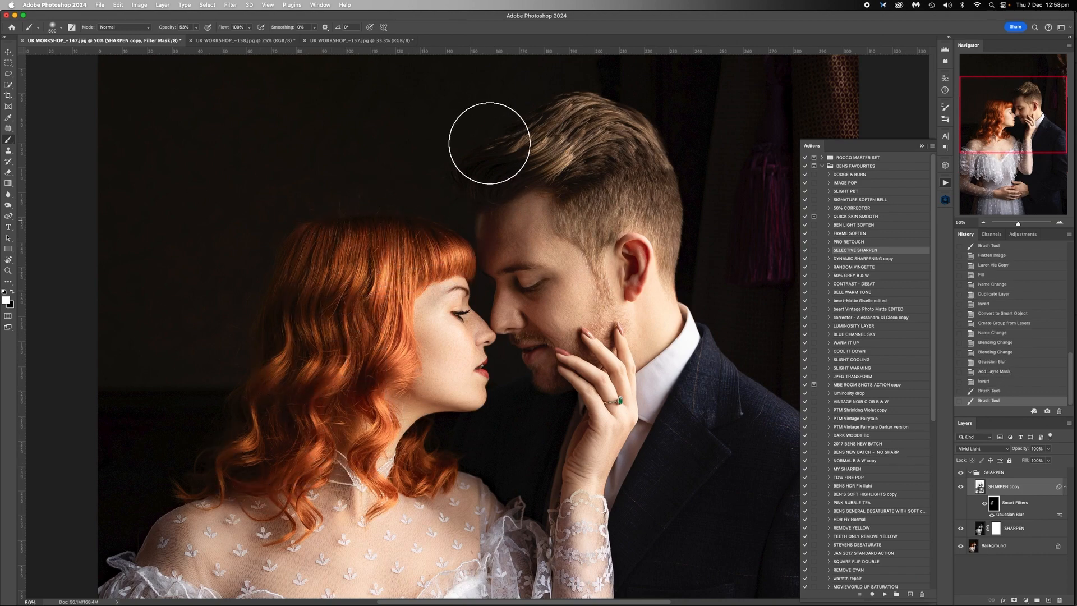
key("bracketleft")
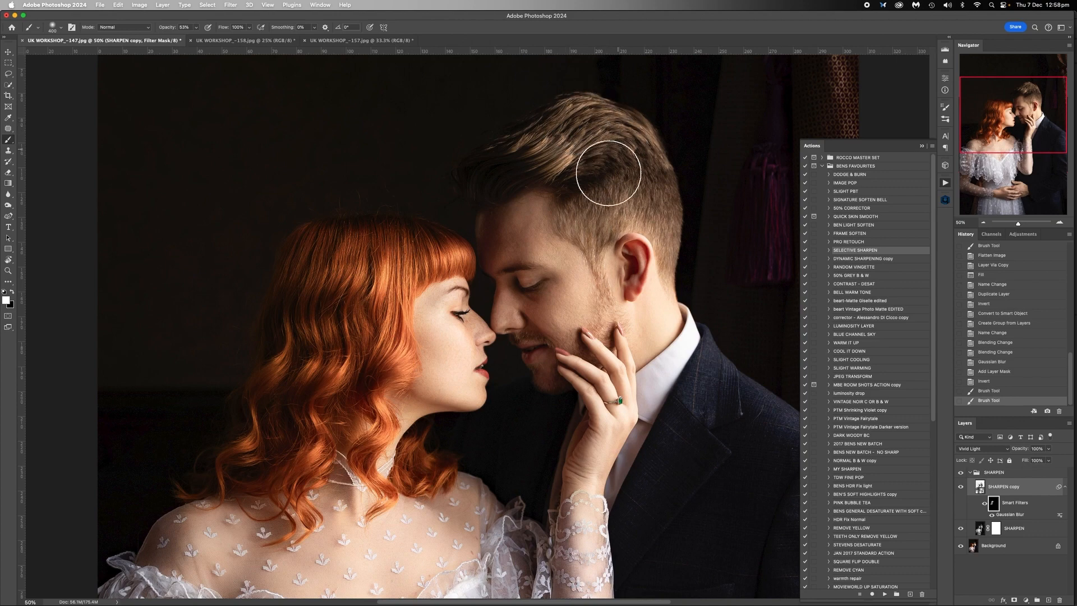
mouse_move(608, 174)
left_mouse_down()
mouse_move(661, 211)
mouse_move(616, 130)
mouse_move(515, 160)
mouse_move(575, 157)
left_mouse_up()
- Paint the man's sideburn, beard and chin on the filter mask with progressively smaller brushes
key("bracketleft")
key("bracketleft")
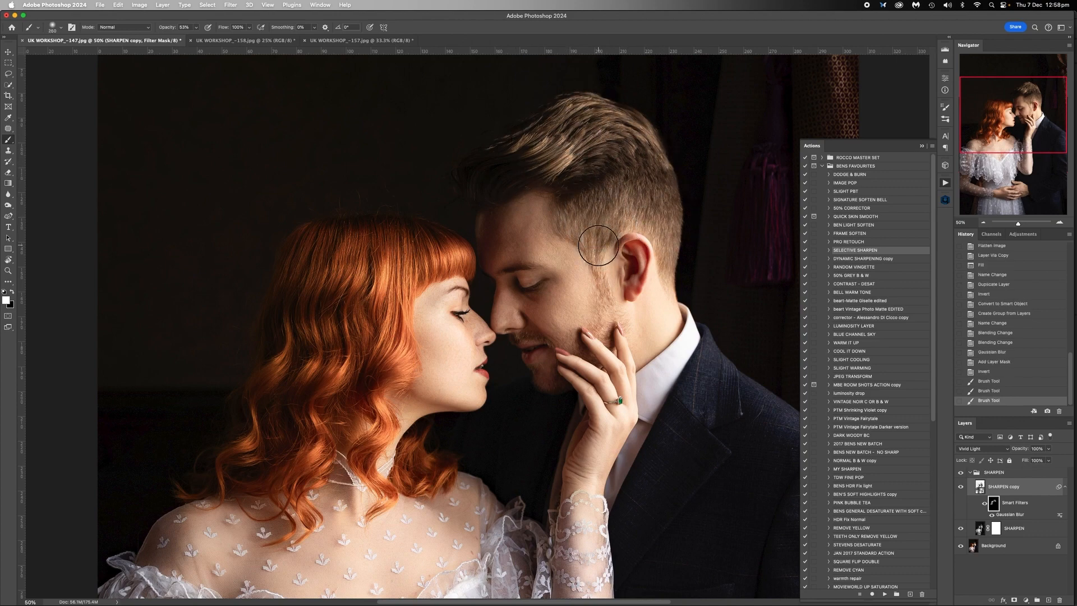
left_click_drag(598, 245, 606, 317)
key("bracketleft")
key("bracketleft")
key("bracketleft")
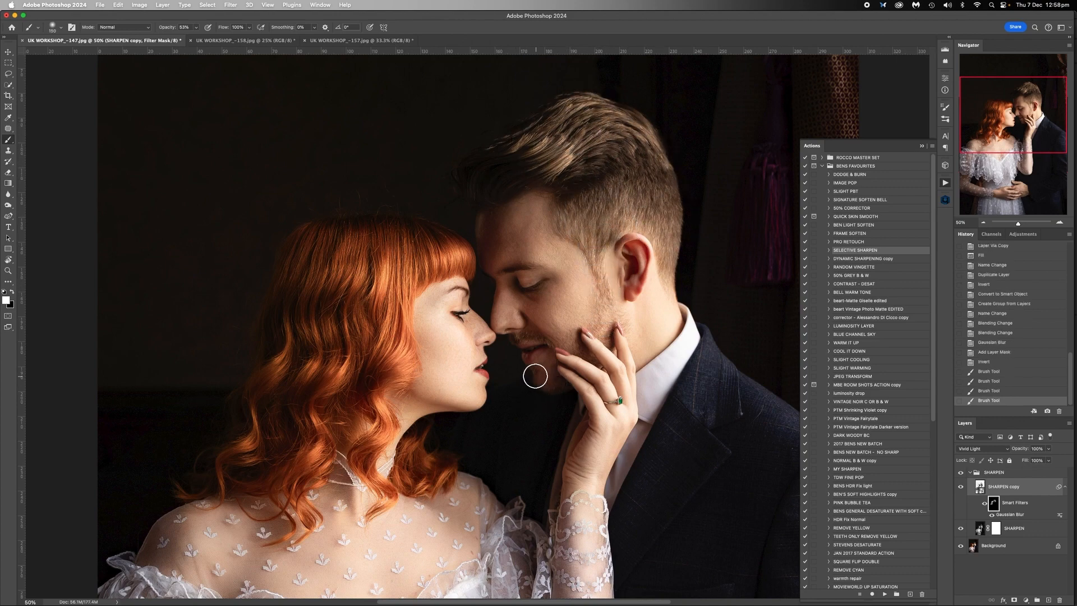
mouse_move(535, 376)
left_mouse_down()
mouse_move(538, 349)
mouse_move(511, 343)
mouse_move(538, 336)
mouse_move(480, 370)
mouse_move(534, 351)
left_mouse_up()
- Paint the man's eye area on the filter mask with a slightly larger brush
key("bracketright")
key("bracketright")
mouse_move(525, 281)
left_mouse_down()
mouse_move(514, 277)
mouse_move(526, 280)
left_mouse_up()
key("bracketright")
key("bracketright")
- Paint the woman's eyebrow and eye on the filter mask with a smaller brush
key("bracketleft")
key("bracketleft")
key("bracketleft")
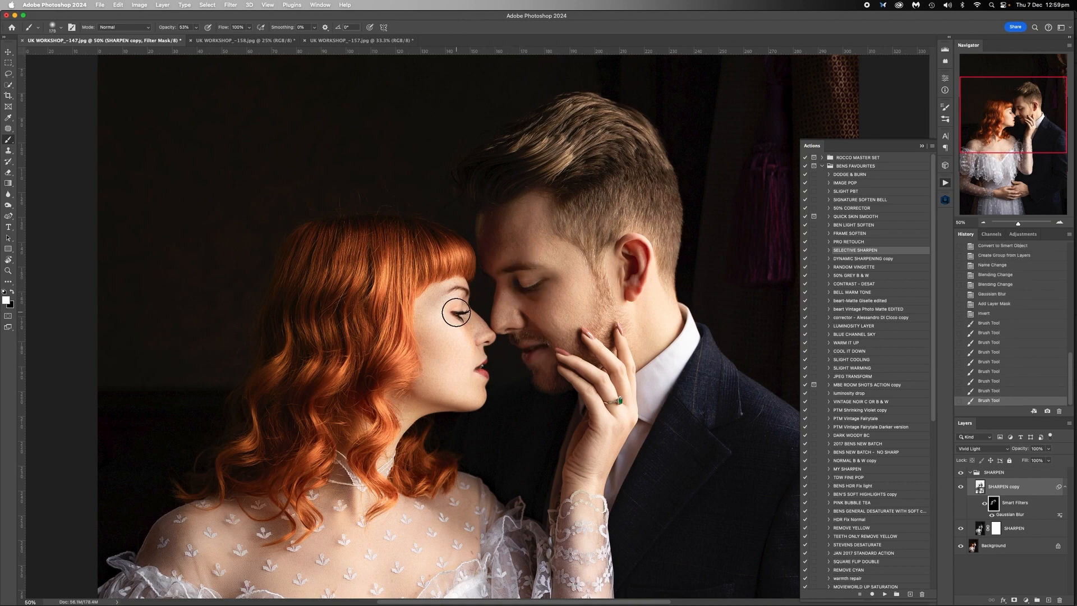
key("bracketleft")
key("bracketleft")
left_click_drag(452, 293, 463, 290)
key("bracketright")
left_click(460, 315)
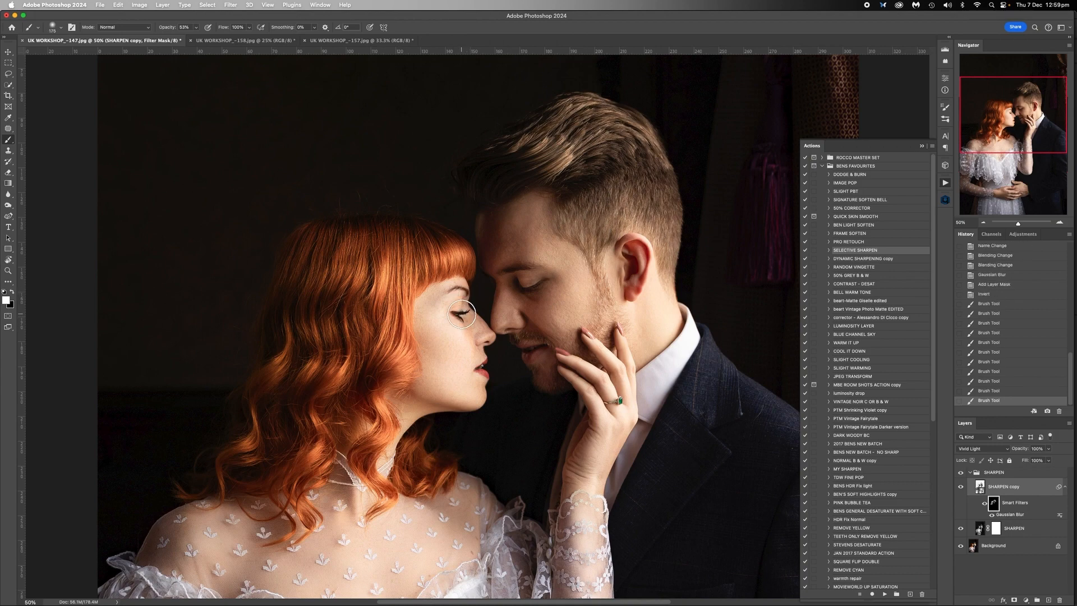
left_click(463, 314)
- Paint the green ring on the woman's raised hand on the filter mask with a small brush
key("bracketleft")
left_click(617, 400)
left_click(617, 400)
- Paint the lace of the raised sleeve and the dress neckline on the filter mask with a larger brush
scroll(557, 466, "down", 10)
scroll(557, 371, "down", 1)
key("bracketright")
key("bracketright")
key("bracketright")
key("bracketright")
key("bracketright")
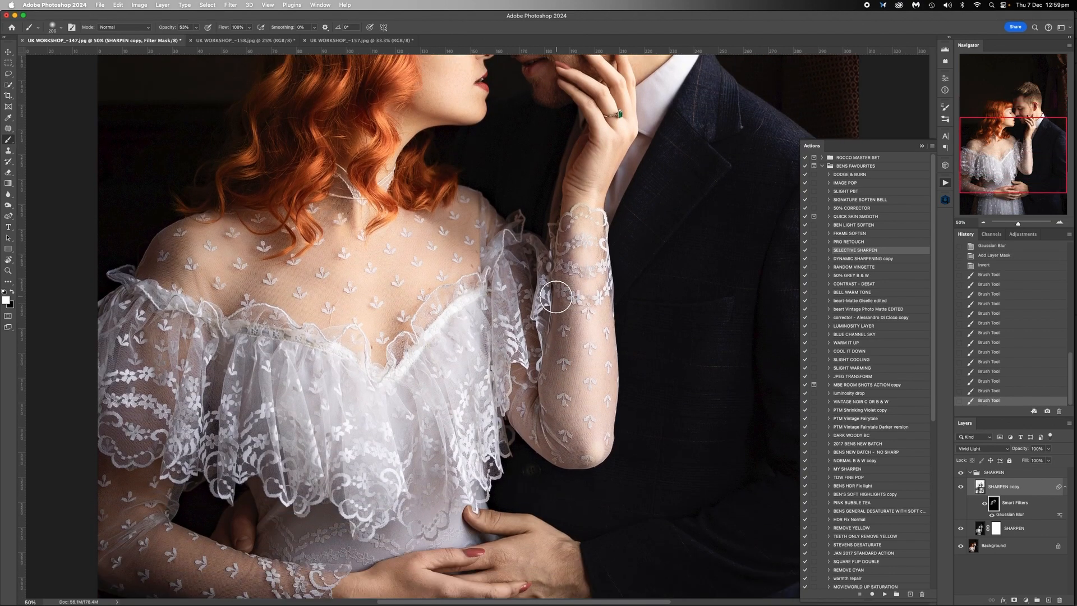
mouse_move(513, 271)
left_mouse_down()
mouse_move(539, 409)
mouse_move(584, 302)
left_mouse_up()
mouse_move(442, 336)
left_mouse_down()
mouse_move(466, 313)
mouse_move(482, 340)
left_mouse_up()
- Enlarge the brush and paint the ruffled lace across the dress bodice on the filter mask
key("bracketright")
key("bracketright")
key("bracketright")
mouse_move(246, 324)
left_mouse_down()
mouse_move(234, 260)
mouse_move(419, 320)
mouse_move(424, 397)
left_mouse_up()
- Paint the lower dress and skirt lace around the hands on the filter mask, adjusting the brush size
scroll(423, 397, "down", 7)
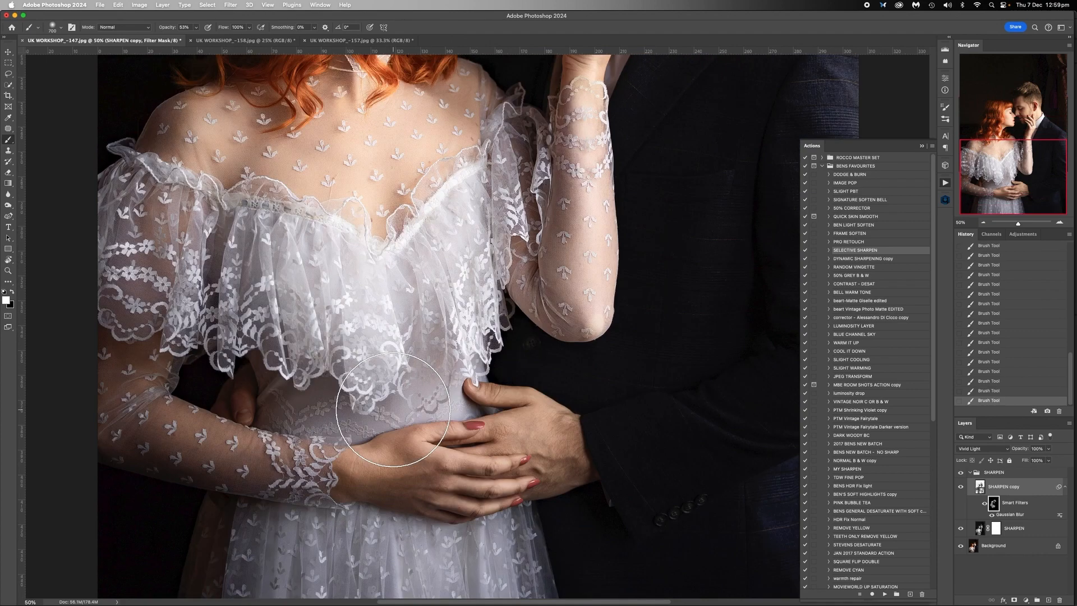
key("bracketleft")
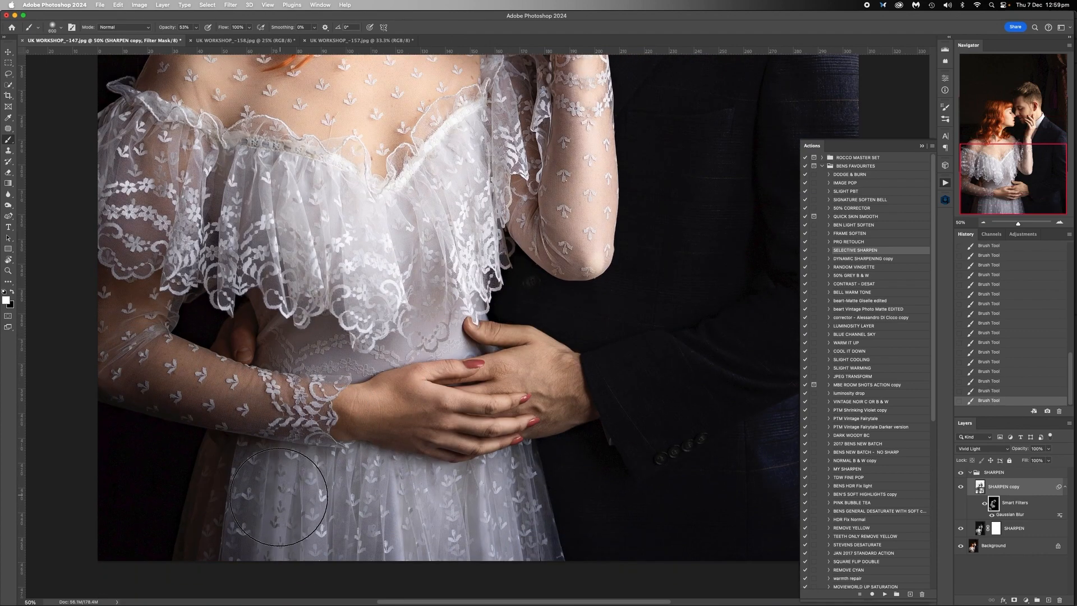
key("]")
key("]")
key("]")
key("[")
key("[")
key("[")
- Paint the man's dark jacket on the filter mask with a large brush, reducing the brush opacity to 39%
scroll(745, 412, "right", 5)
left_click(983, 223)
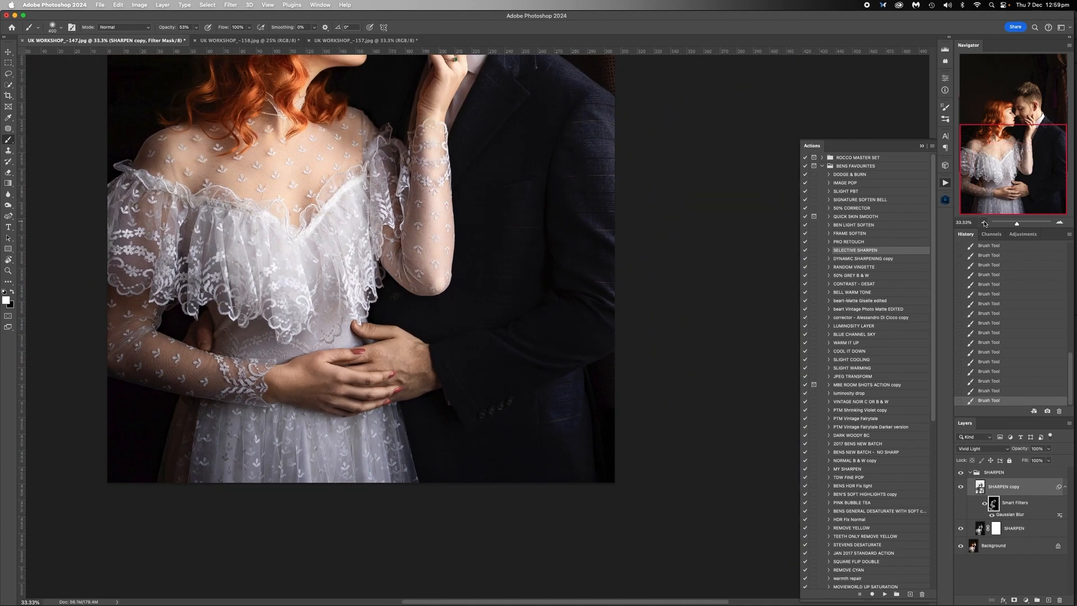
scroll(562, 332, "up", 2)
scroll(563, 335, "up", 3)
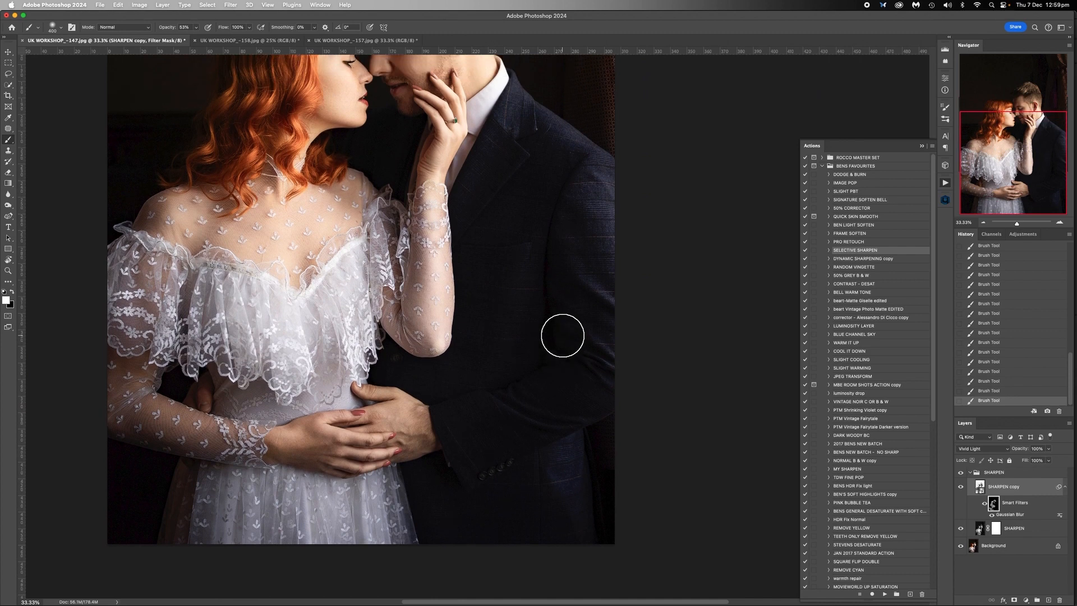
scroll(562, 335, "down", 1)
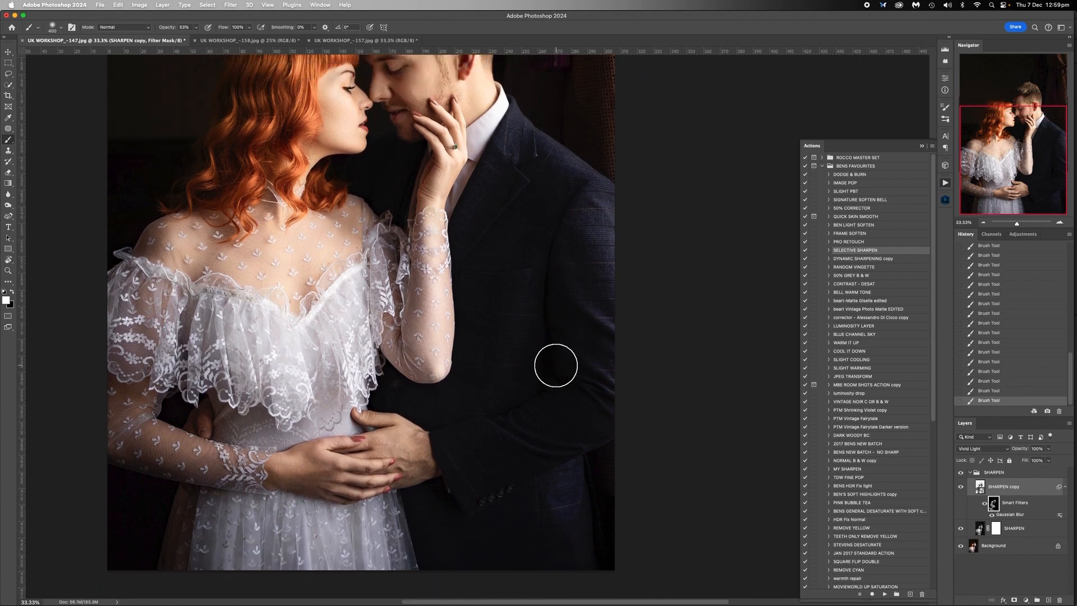
key("bracketright")
key("bracketright")
key("bracketright")
key("bracketright")
key("bracketright")
key("bracketright")
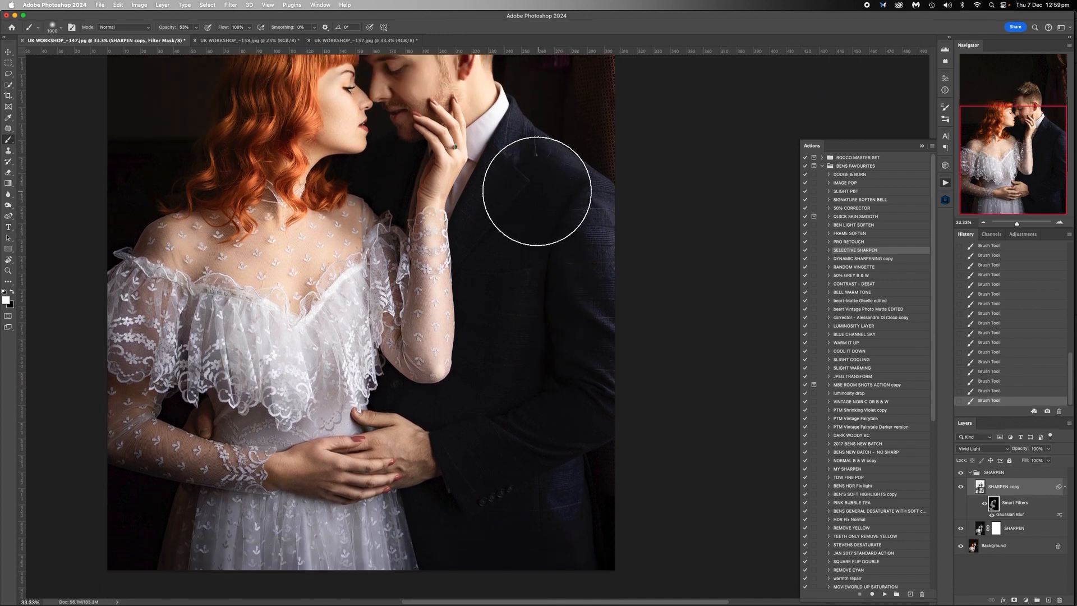
left_click(196, 27)
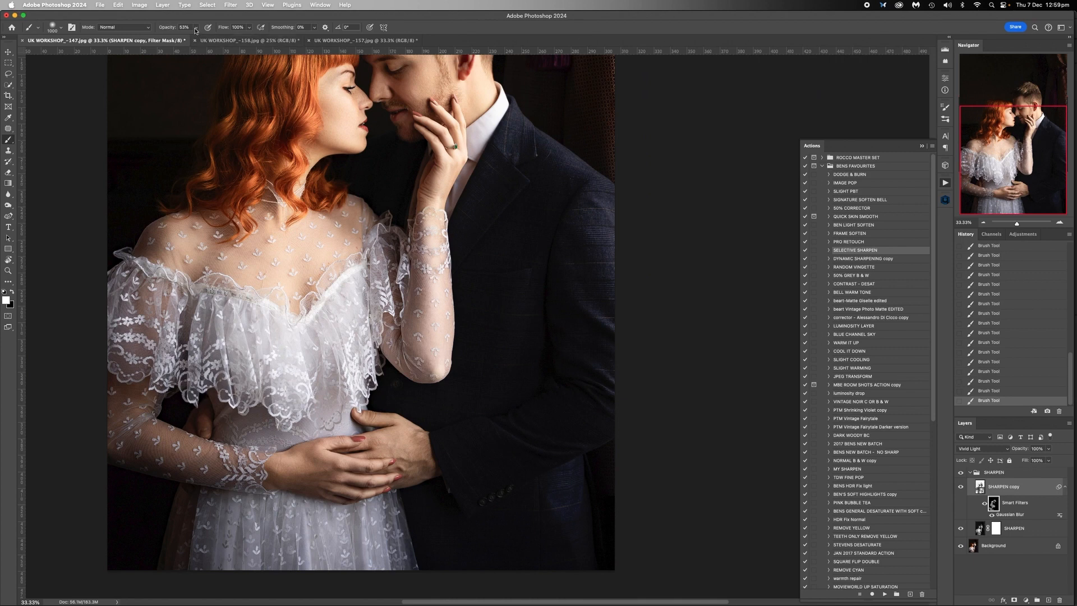
left_click_drag(192, 38, 191, 39)
key("bracketright")
- Flatten UK WORKSHOP_-147.jpg and show the whole portrait
right_click(989, 544)
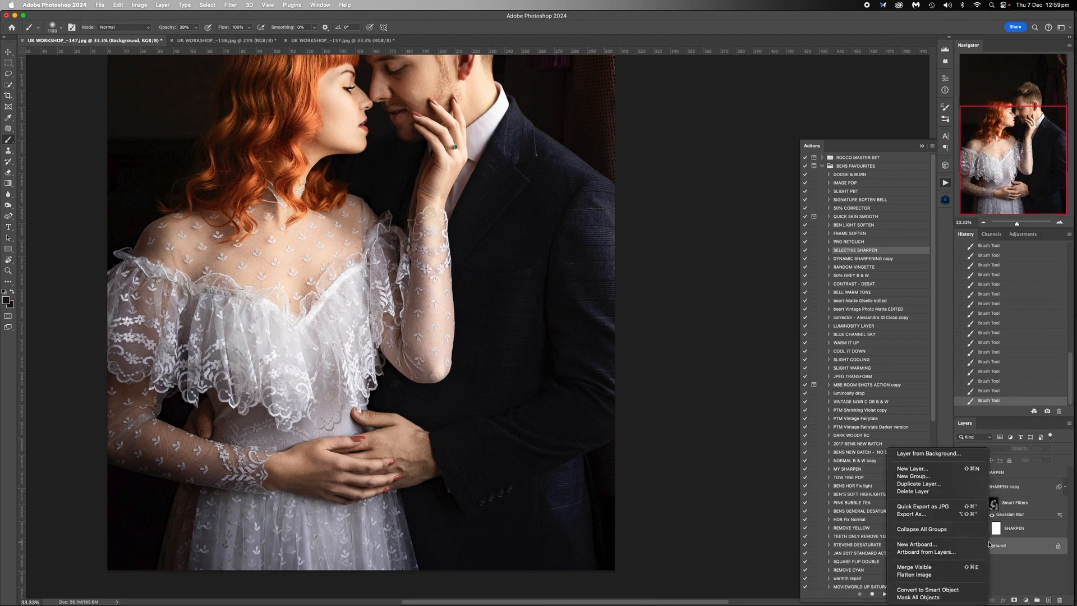
left_click(942, 575)
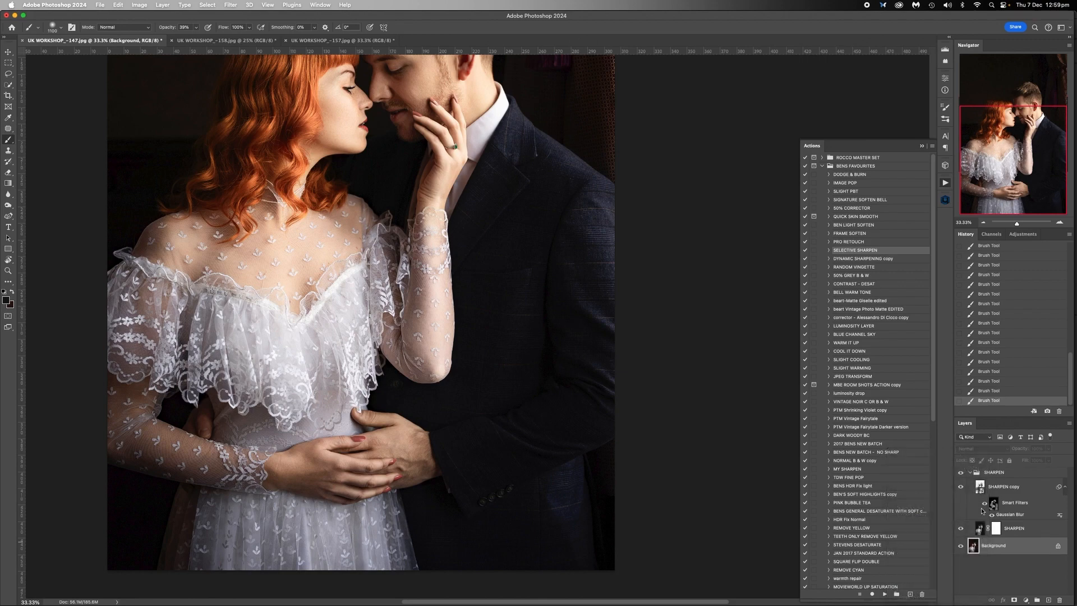
left_click(985, 223)
left_click(985, 224)
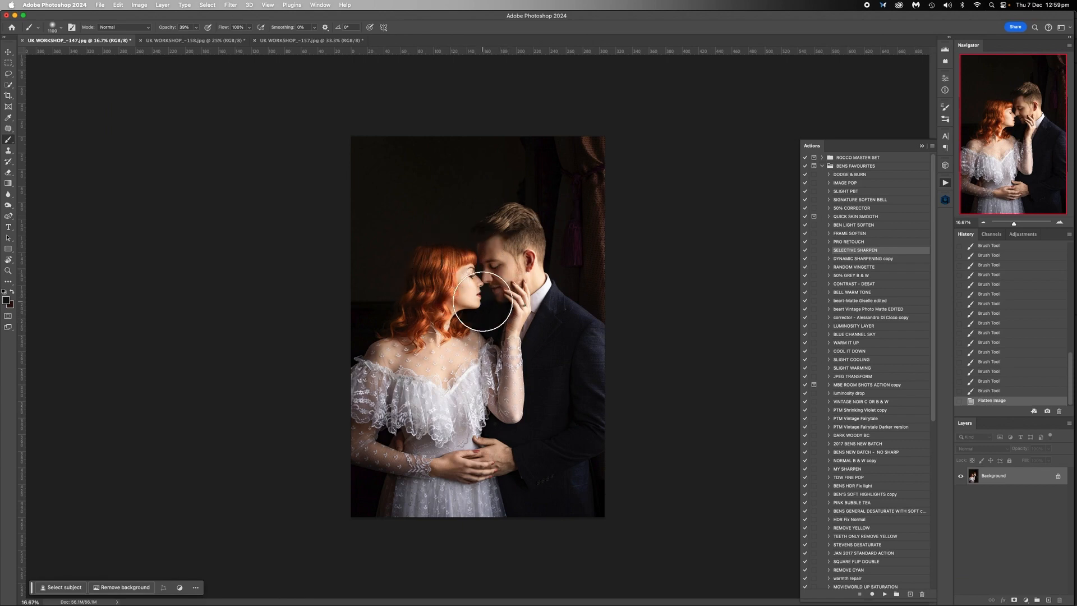
- Review the finished portraits UK WORKSHOP_-158.jpg, UK WORKSHOP_-157.jpg and UK WORKSHOP_-147.jpg in turn
left_click(185, 41)
left_click(283, 41)
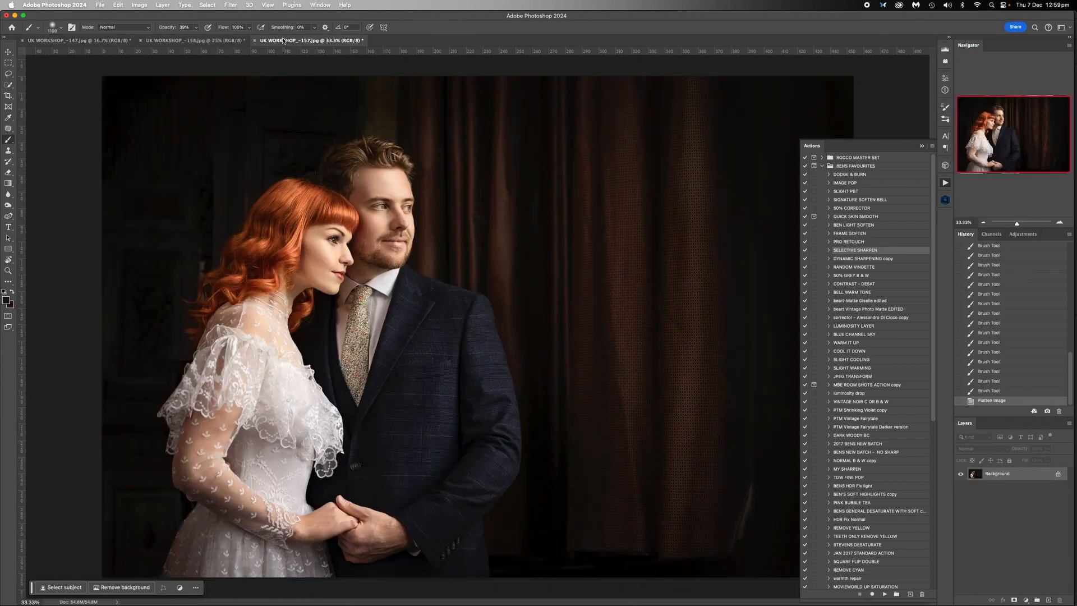
left_click(117, 42)
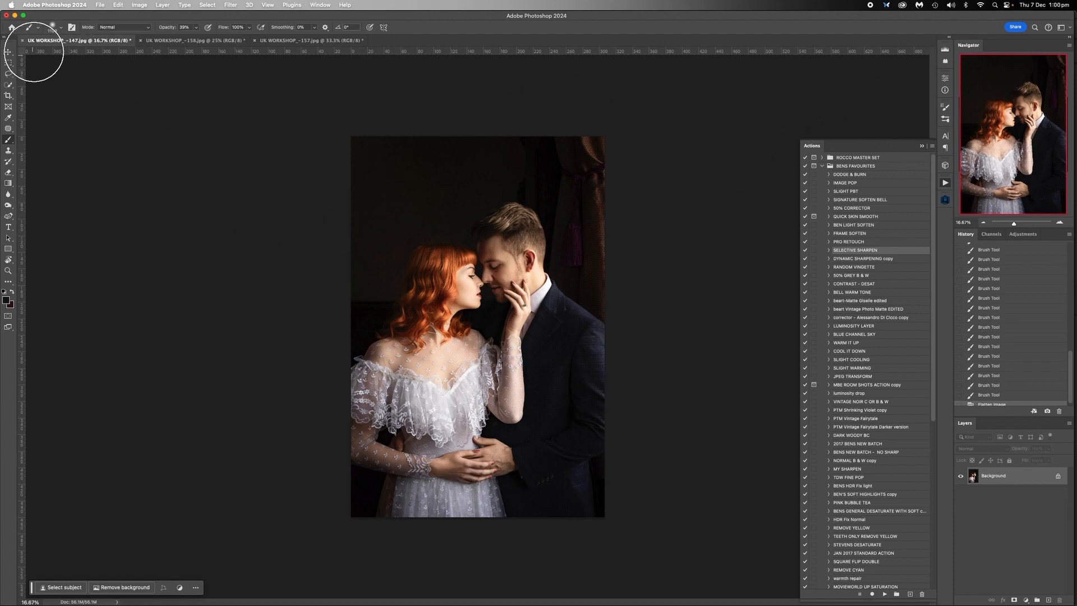
- Save and close the three portraits as JPEGs at maximum quality 12 and return to Adobe Bridge
left_click(23, 42)
key("Return")
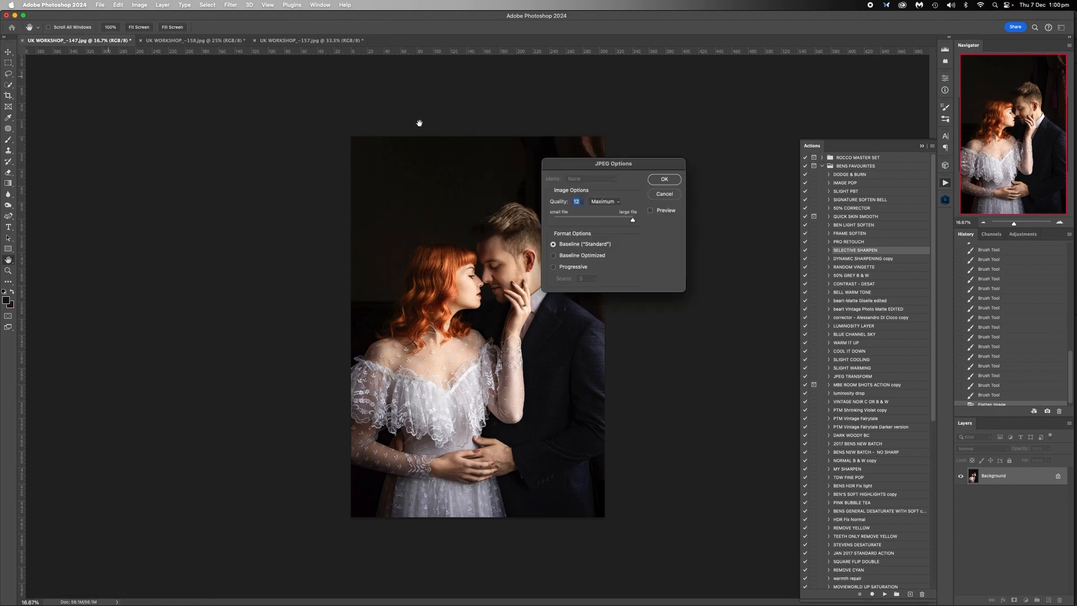
left_click(664, 179)
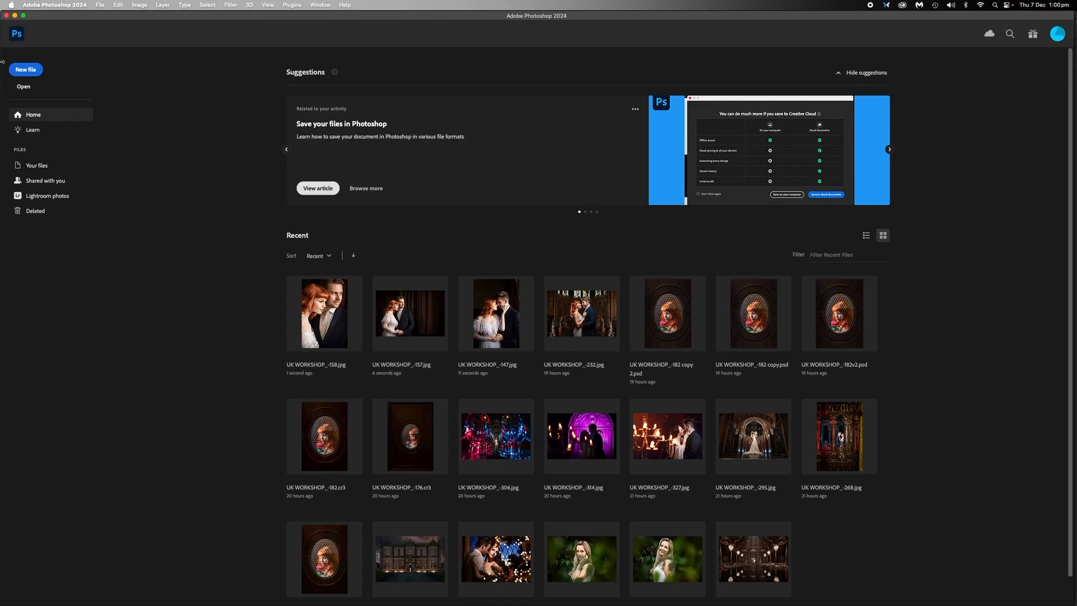
left_click(5, 16)
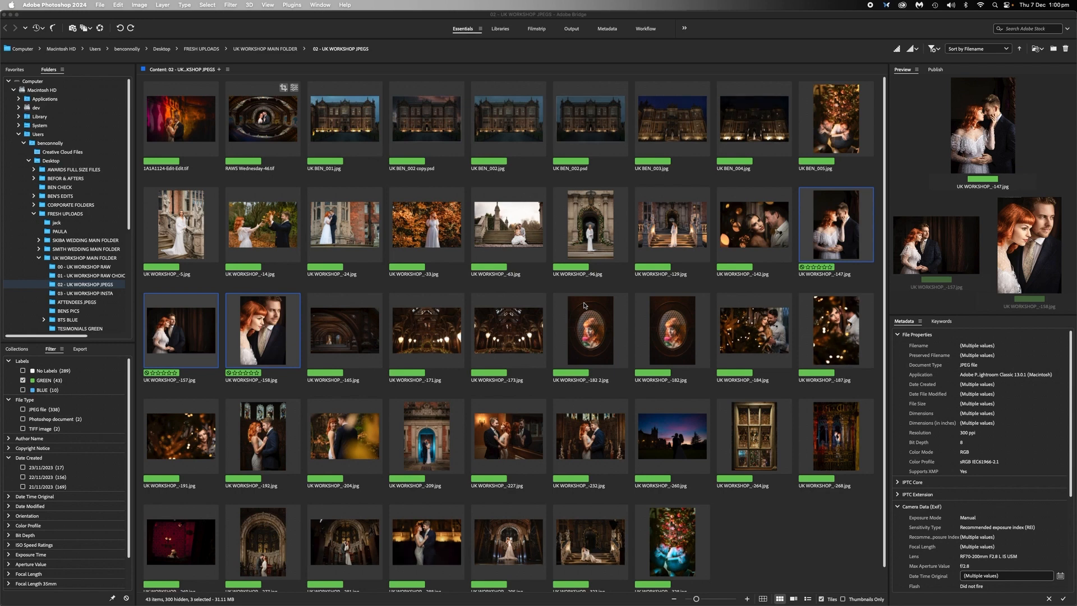
left_click(253, 259)
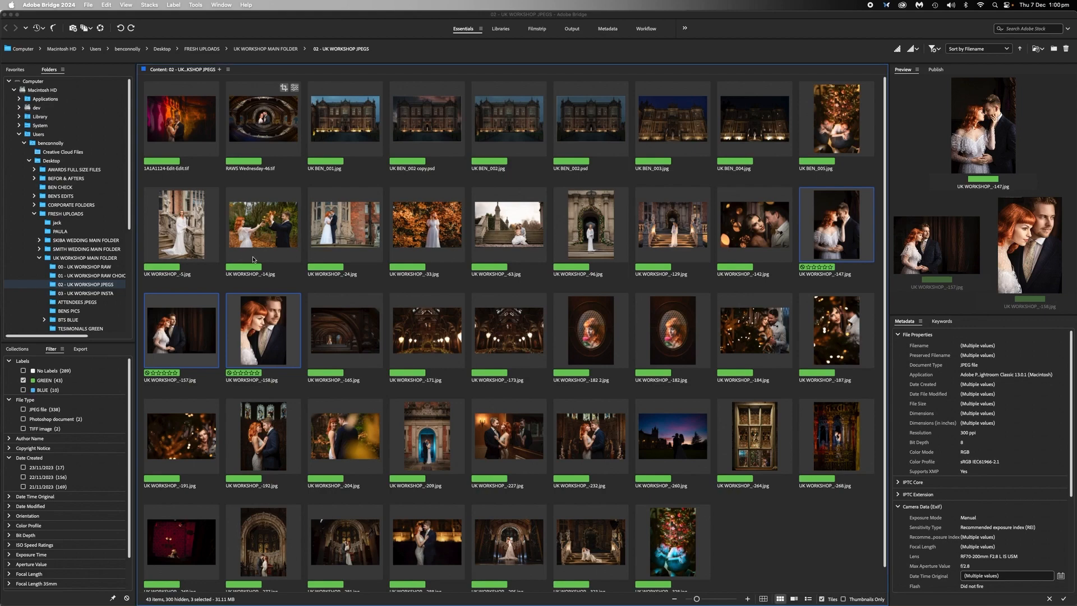